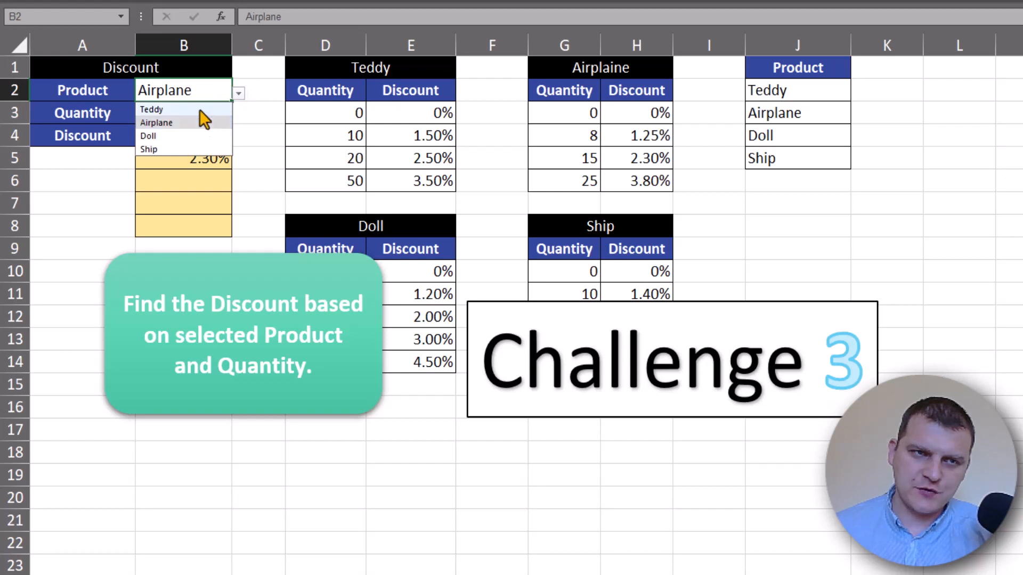
- Switch the product in B2 to Teddy and then to Doll to test the discount formulas
left_click(200, 109)
left_click(238, 94)
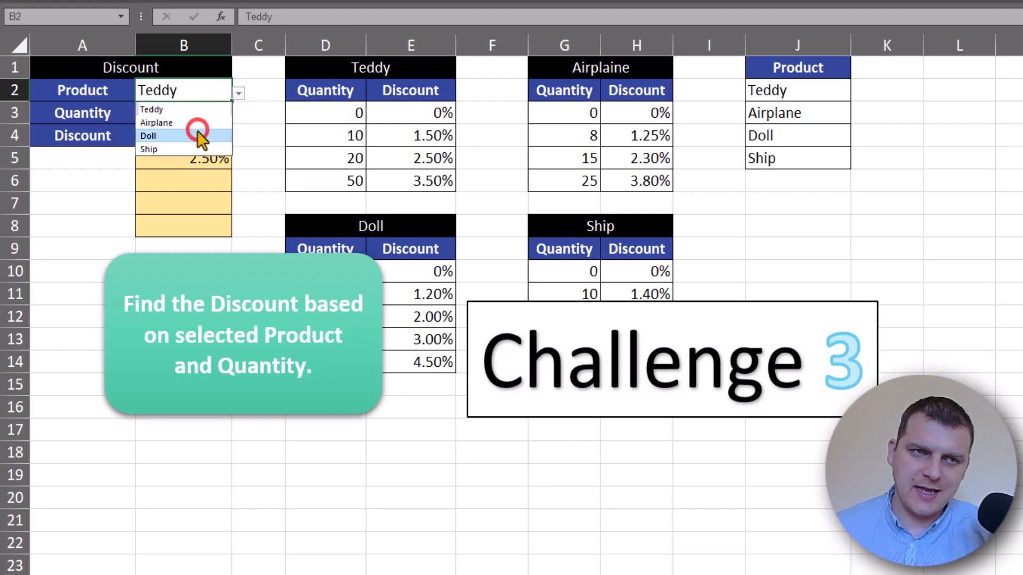
left_click(200, 135)
left_click(192, 112)
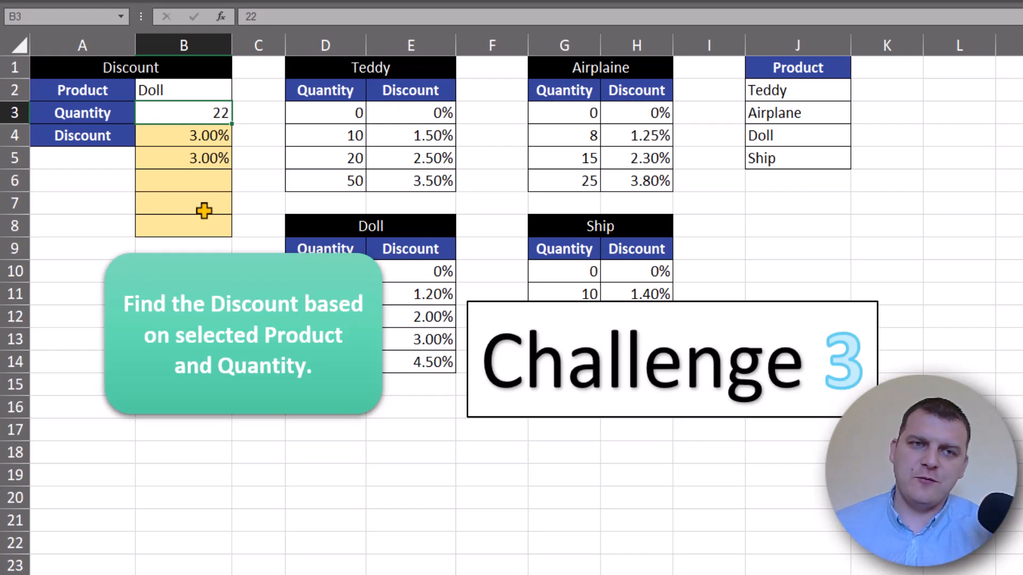
left_click(411, 91)
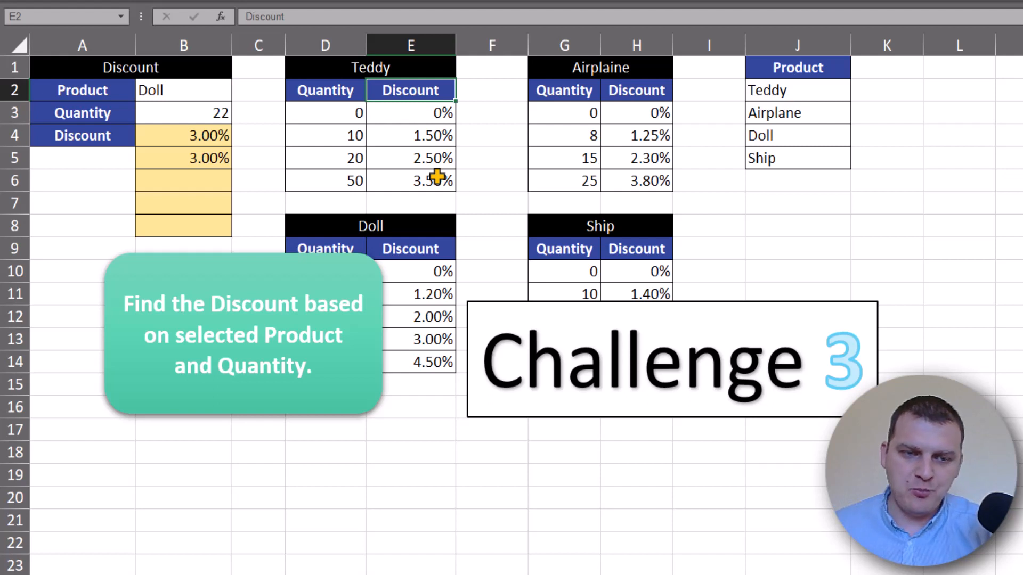
- Examine the existing INDEX formula in B4 and XLOOKUP formula in B5 without changing them
left_click(204, 135)
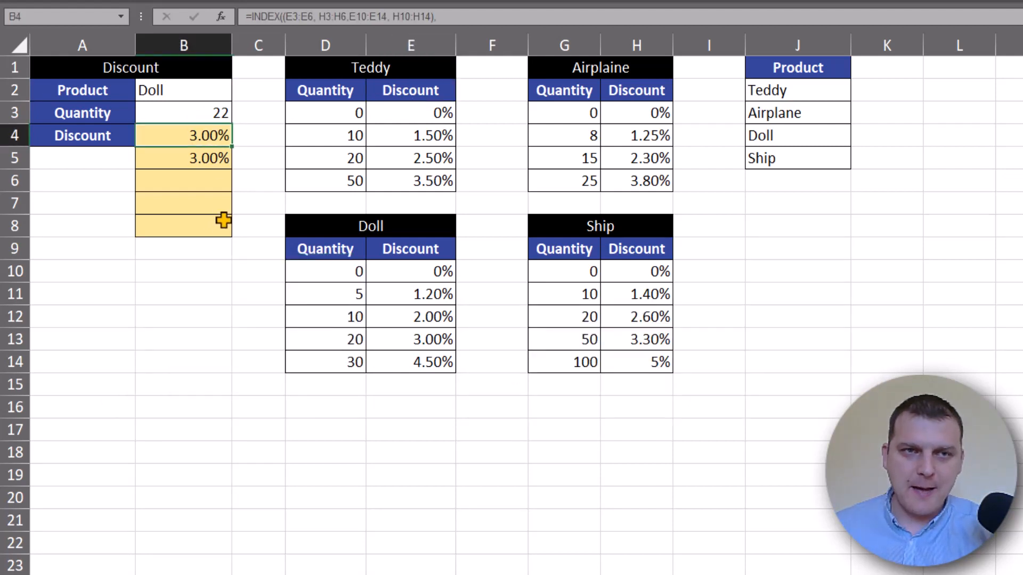
key("F2")
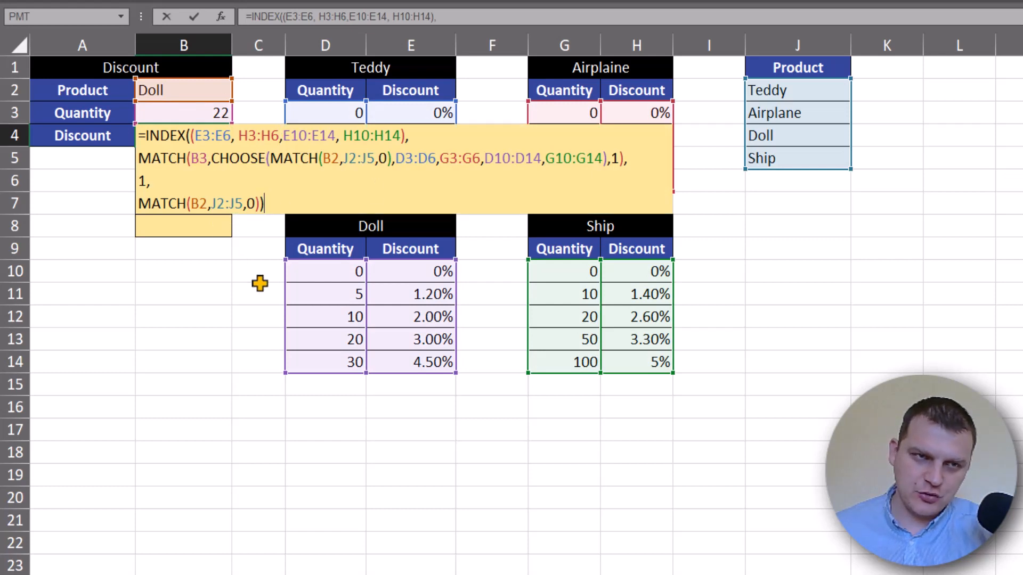
key("Escape")
left_click(199, 158)
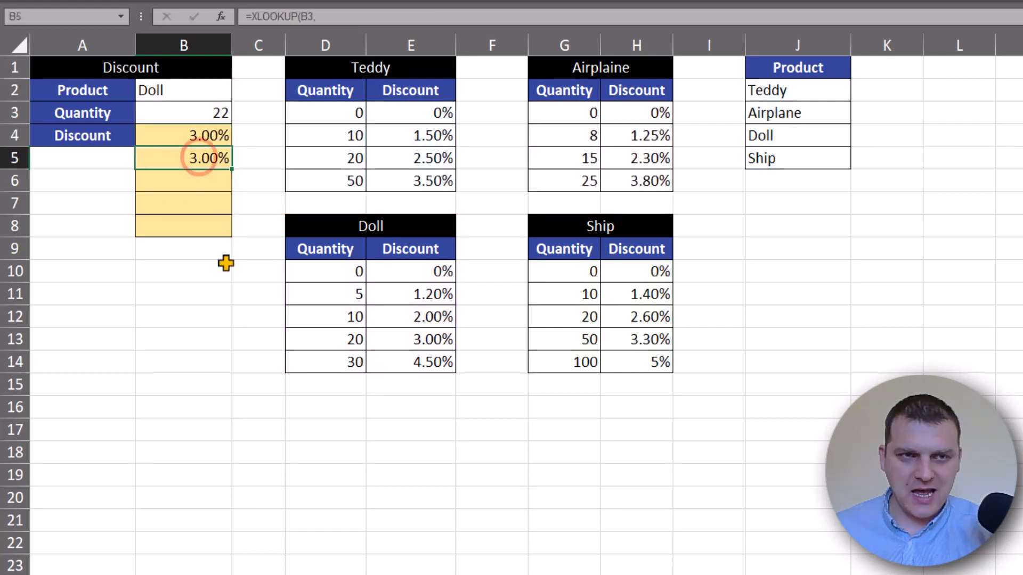
key("F2")
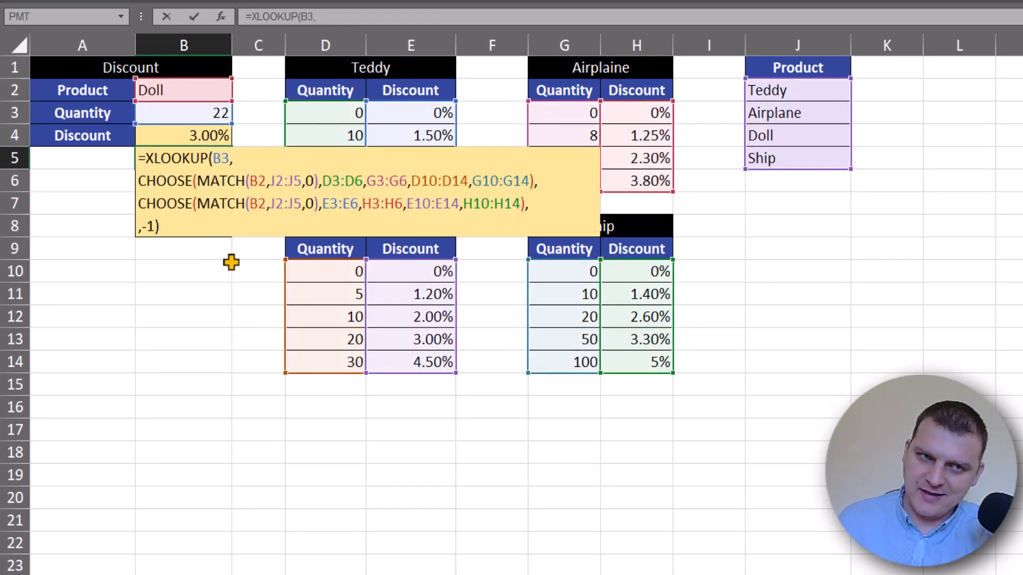
key("Escape")
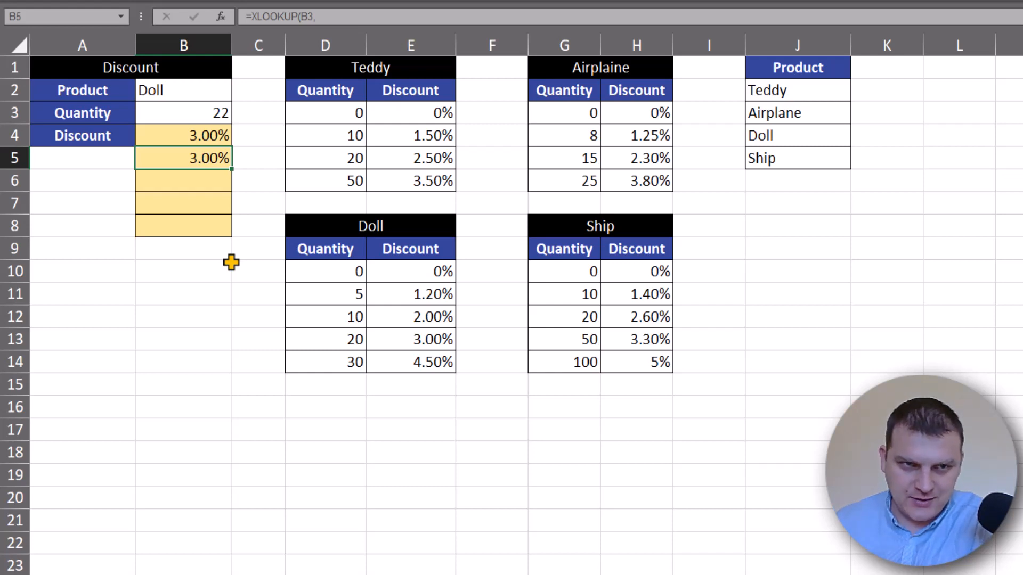
- Begin a VLOOKUP formula in B6 with quantity B3 as lookup value and Teddy range D3:E6 as table array
left_click(199, 183)
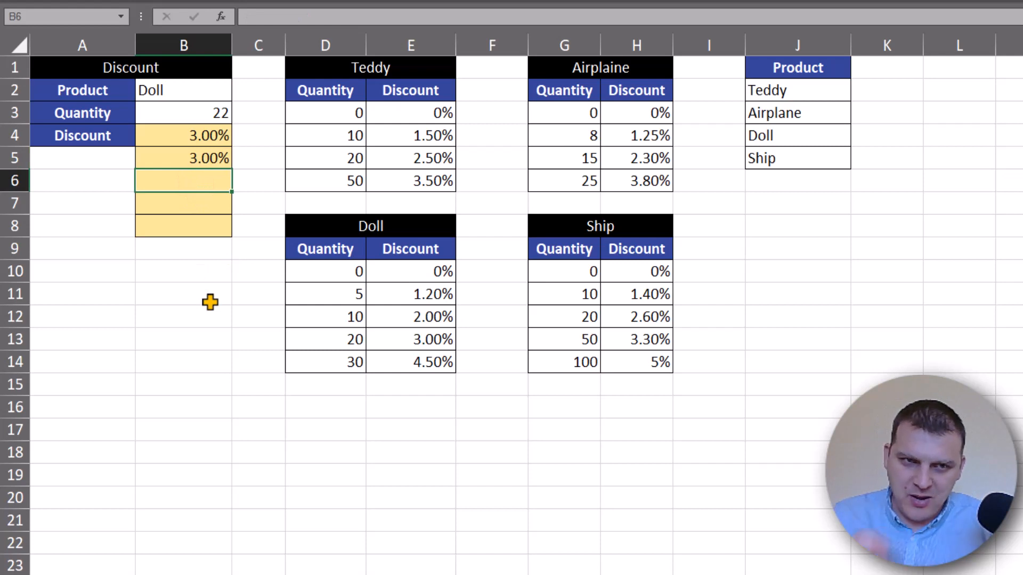
type("=vl")
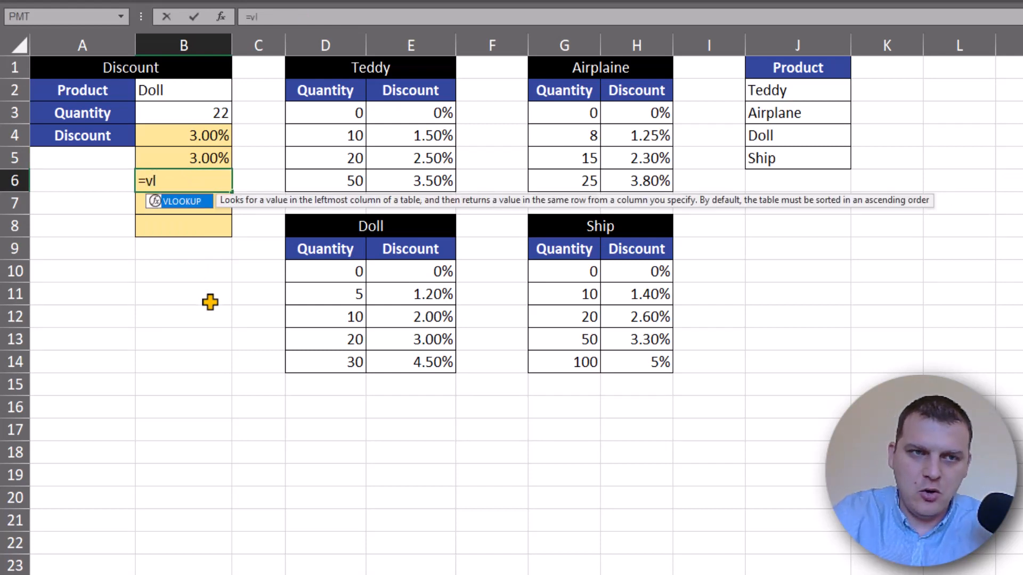
key("Tab")
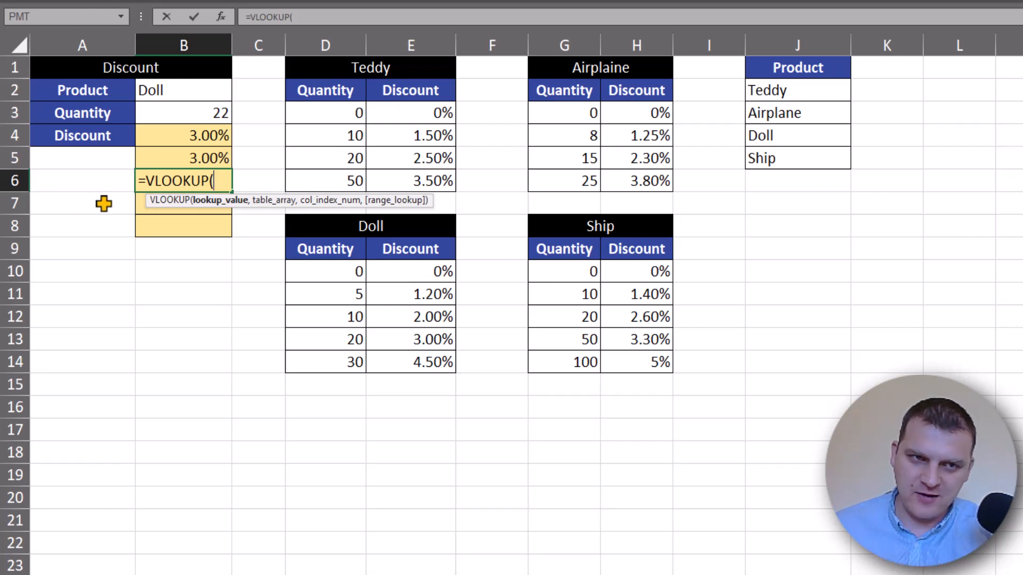
left_click(179, 119)
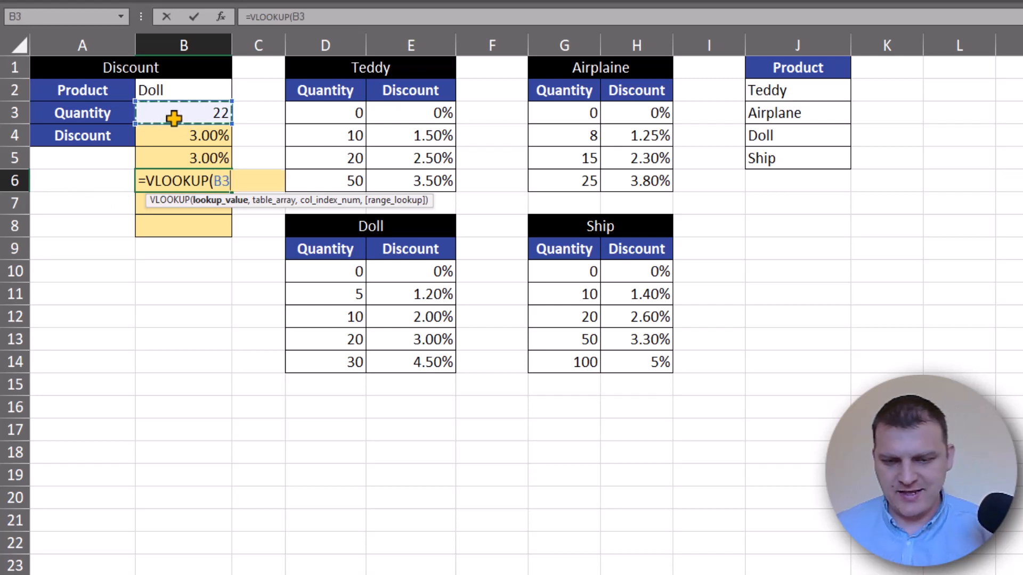
type(",")
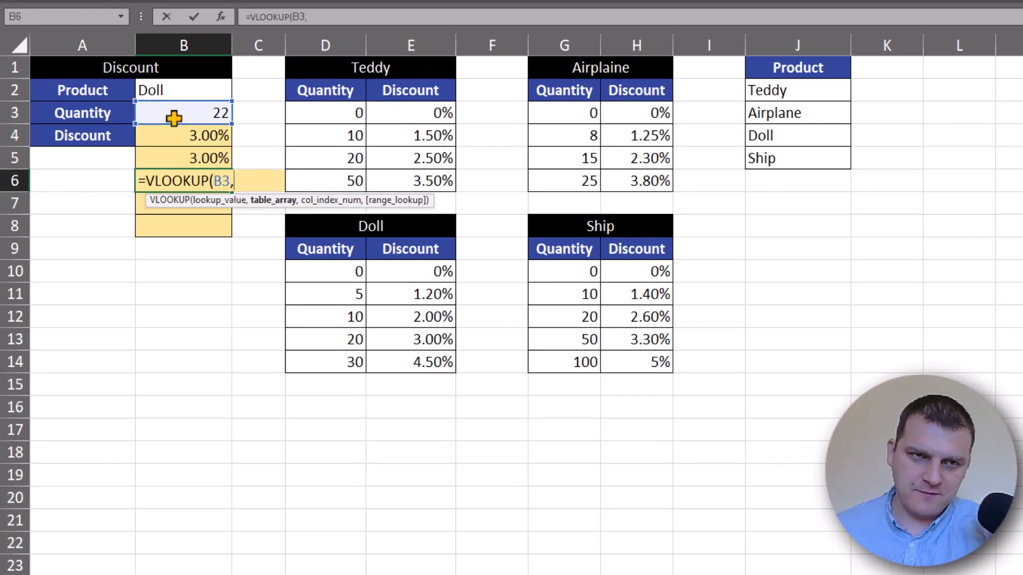
left_click_drag(348, 118, 421, 171)
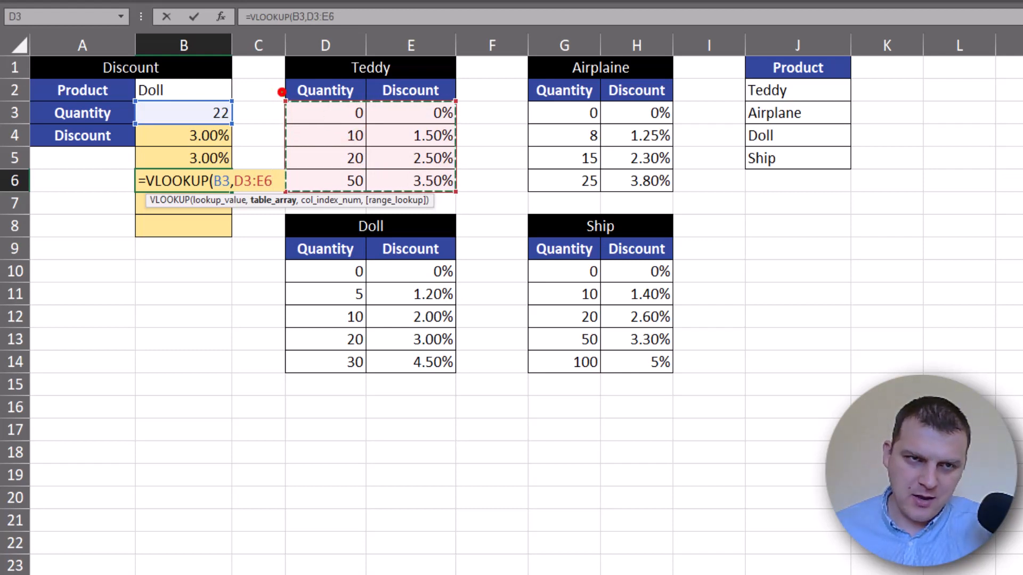
left_click_drag(280, 91, 369, 201)
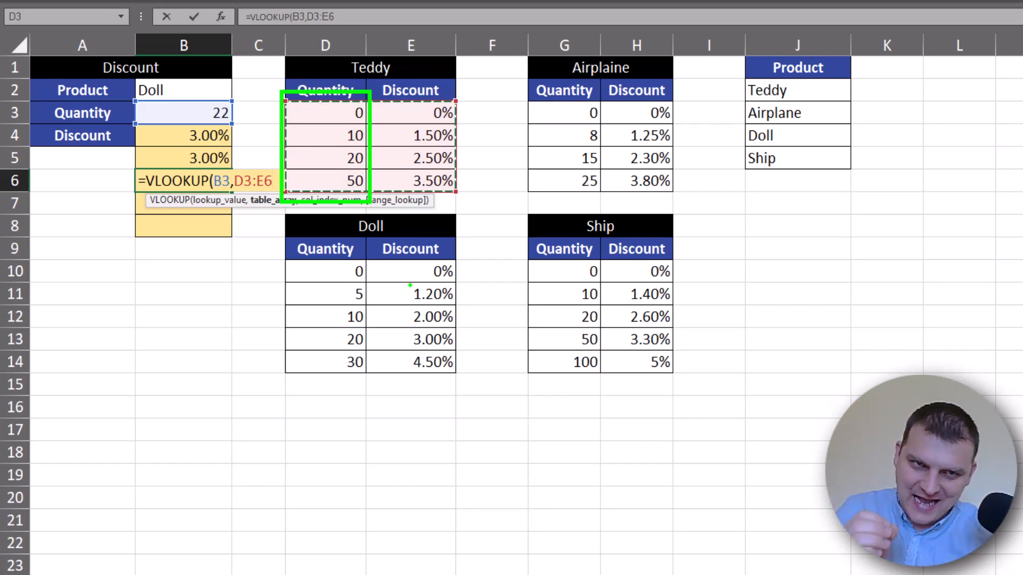
key("Escape")
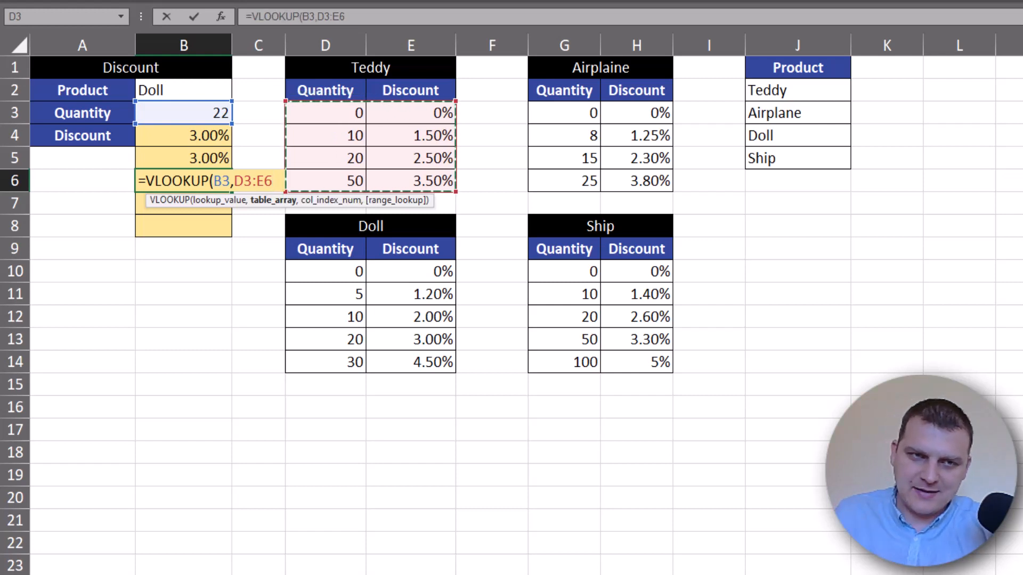
type(",")
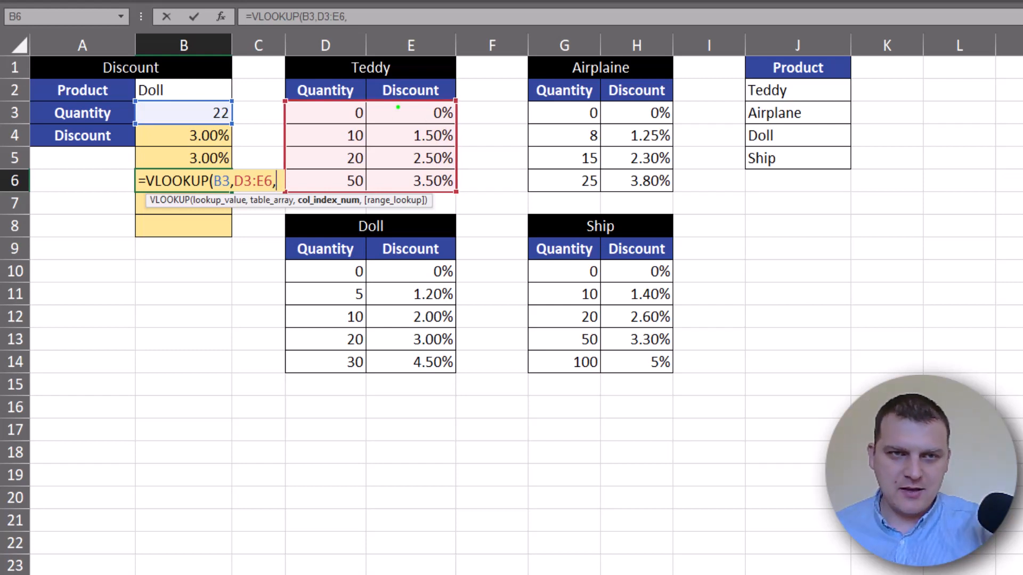
left_click_drag(398, 107, 392, 133)
left_click_drag(621, 105, 619, 118)
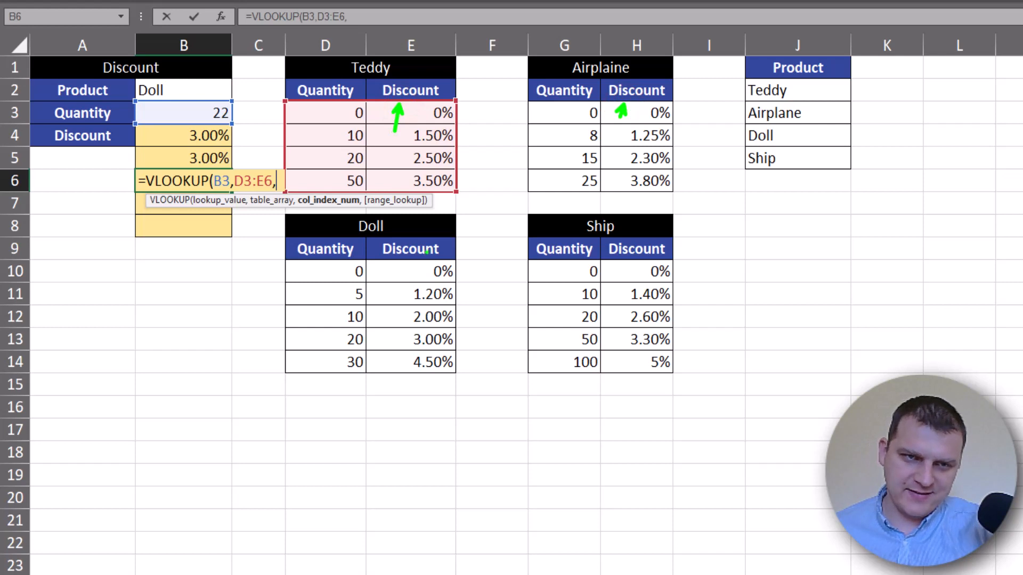
left_click_drag(400, 260, 395, 285)
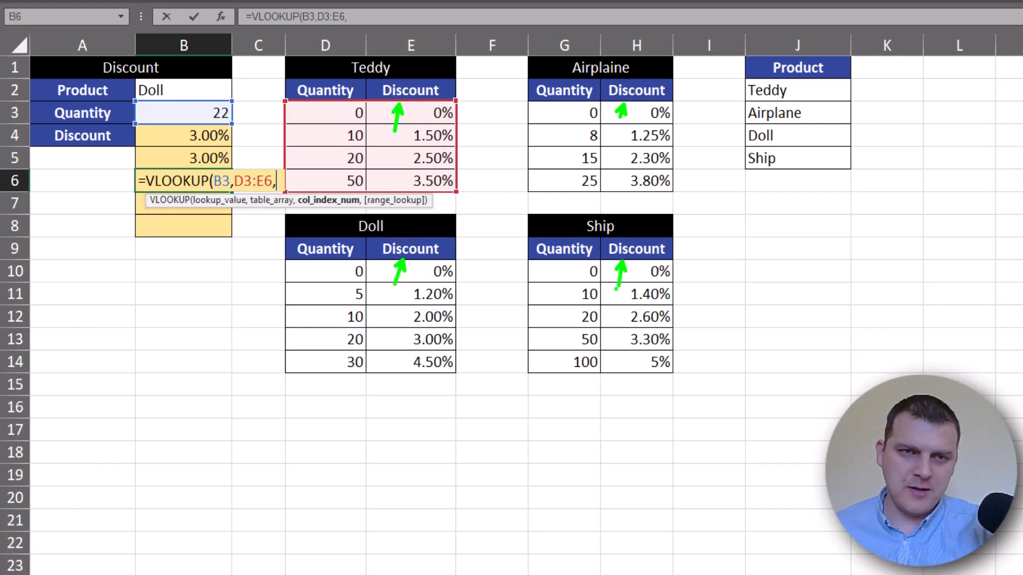
key("Escape")
- Complete the VLOOKUP in B6 with column index 2 and approximate match 1
type("2")
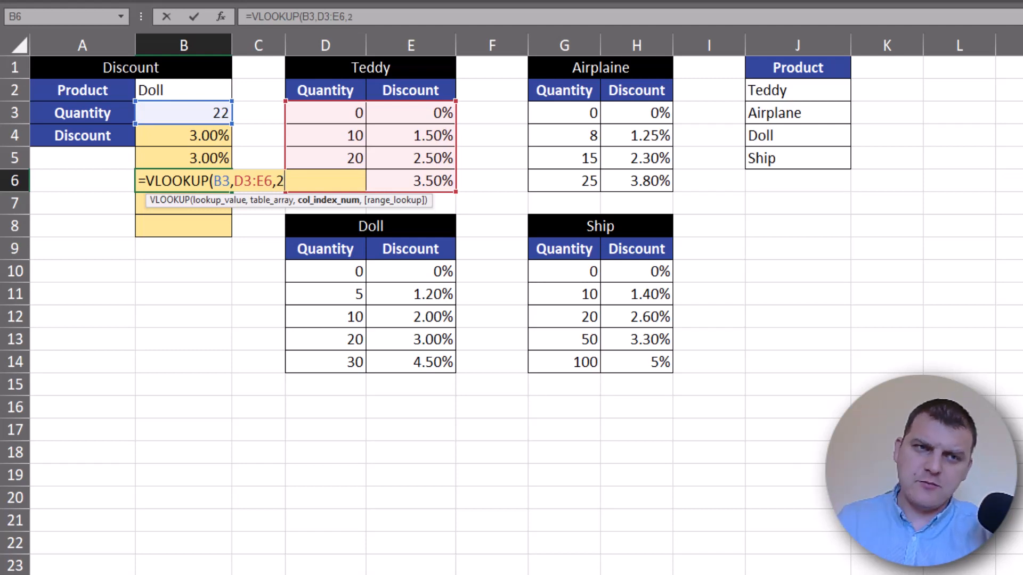
type(",")
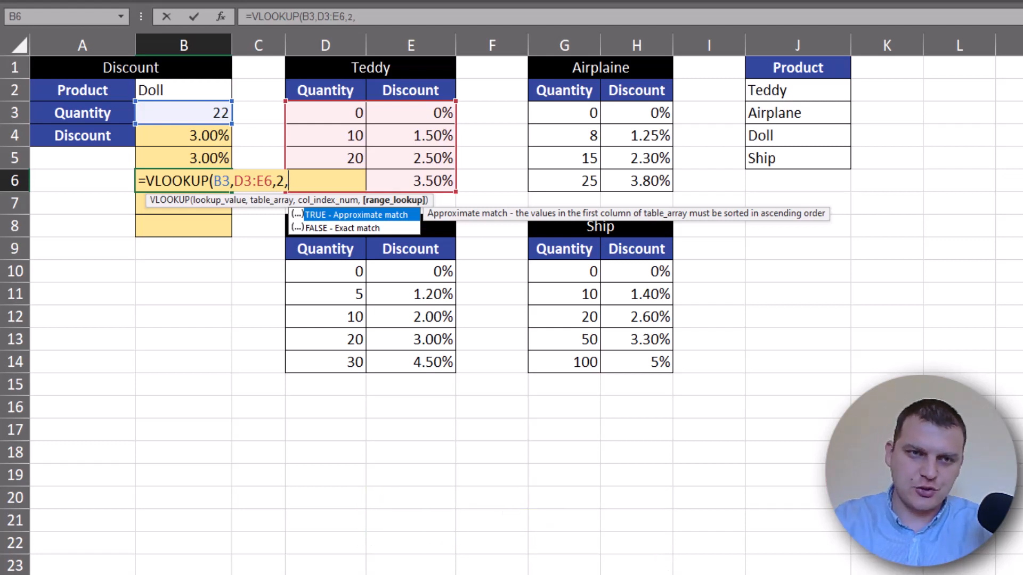
type("1")
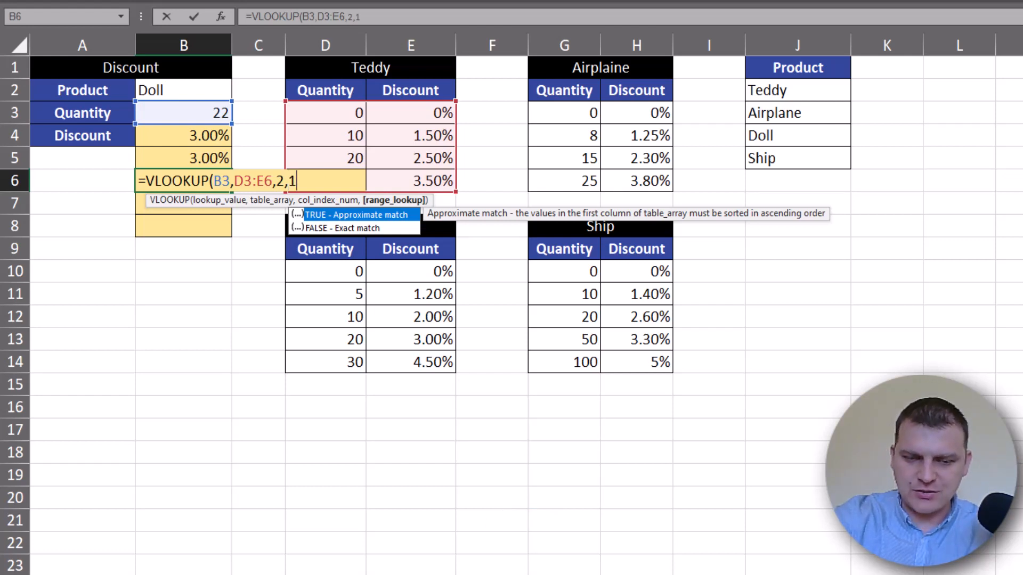
type(")")
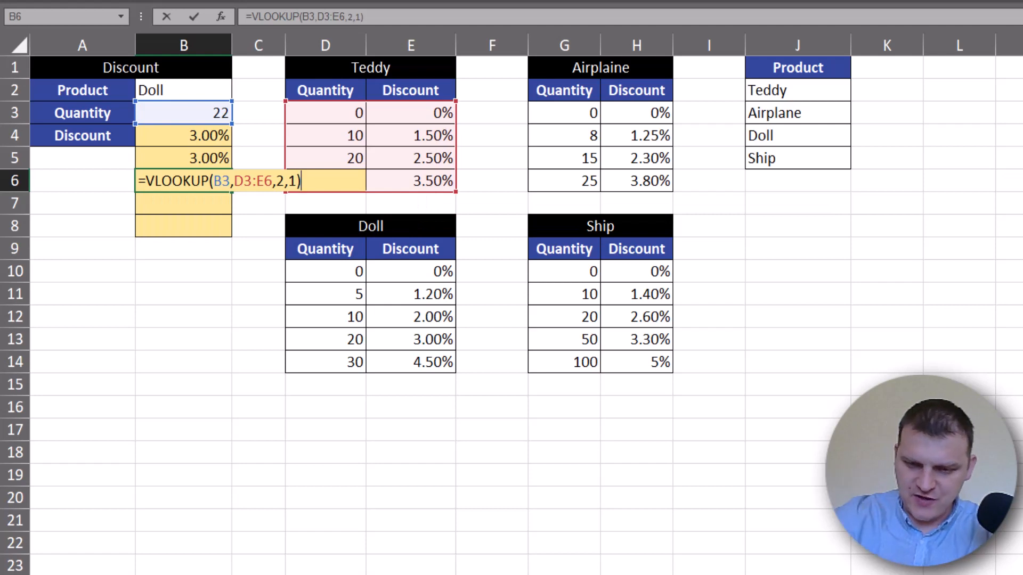
key("Return")
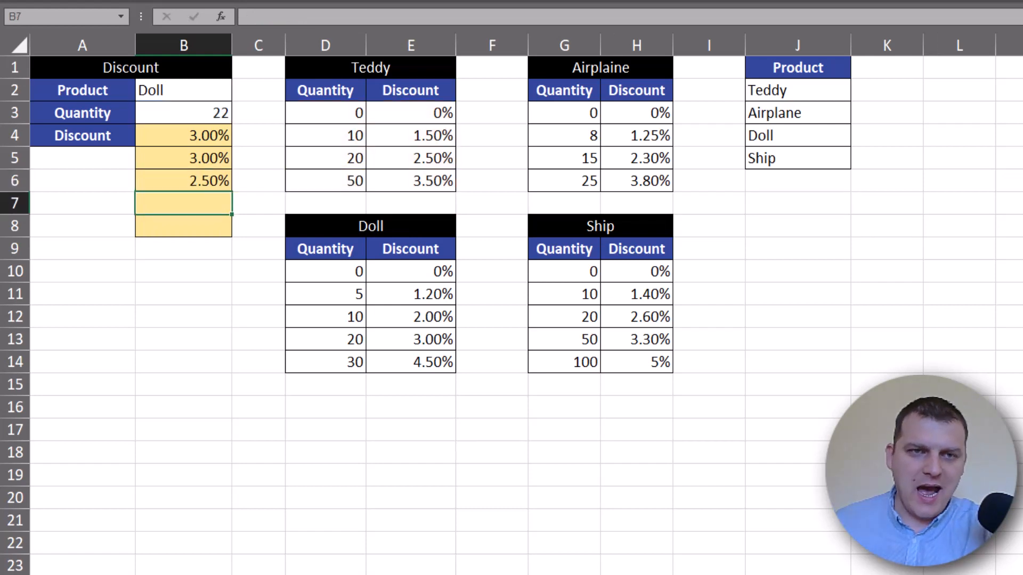
- Compare the table range used by the B6 formula with the selected product and the Doll table
left_click_drag(347, 158, 404, 158)
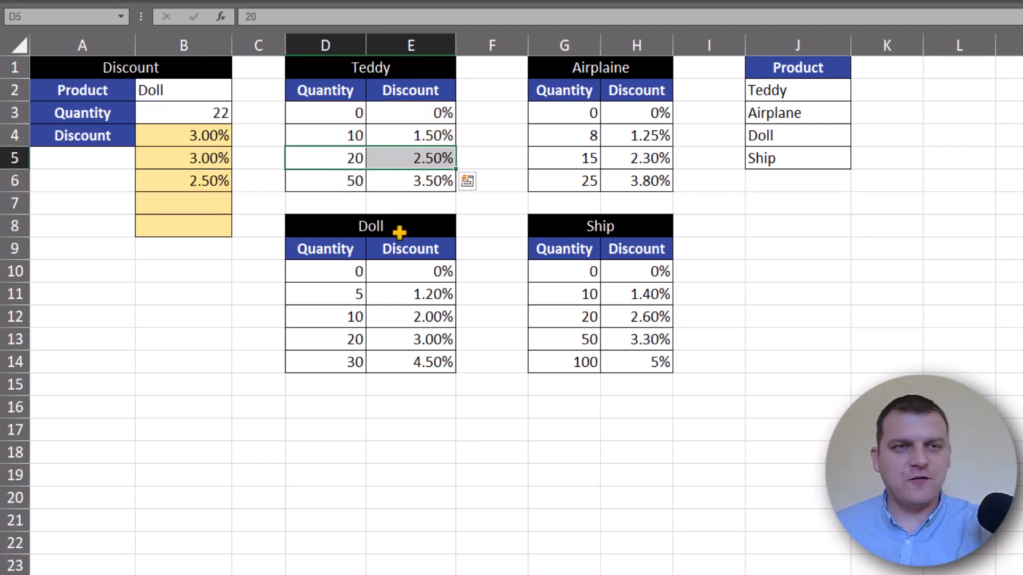
left_click(179, 90)
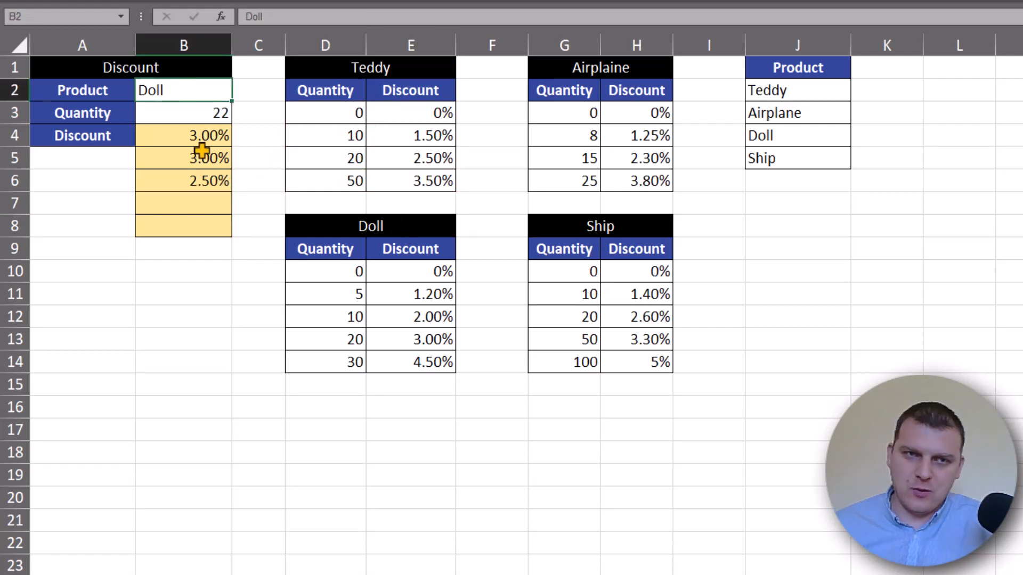
left_click_drag(328, 275, 411, 363)
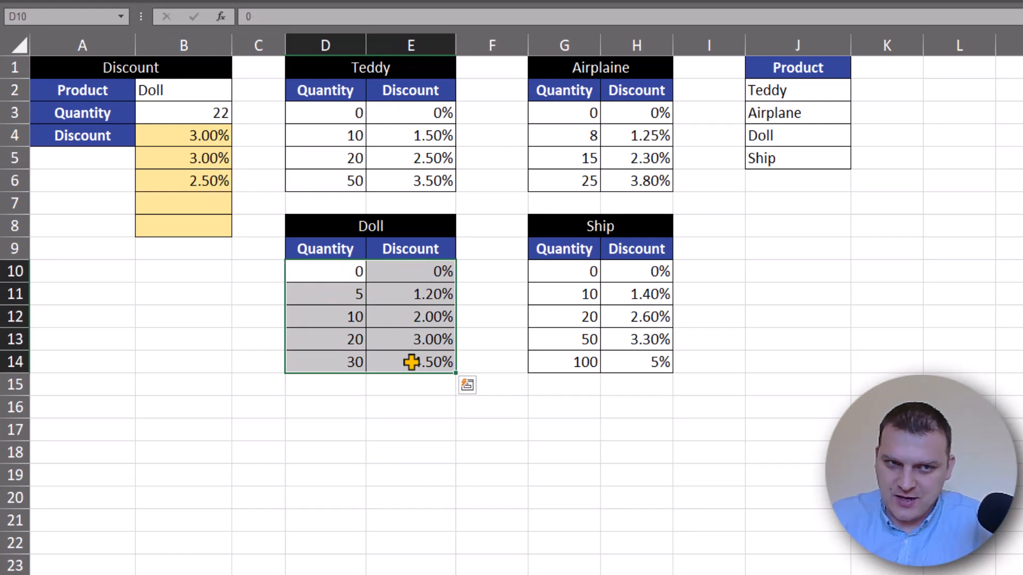
left_click(202, 180)
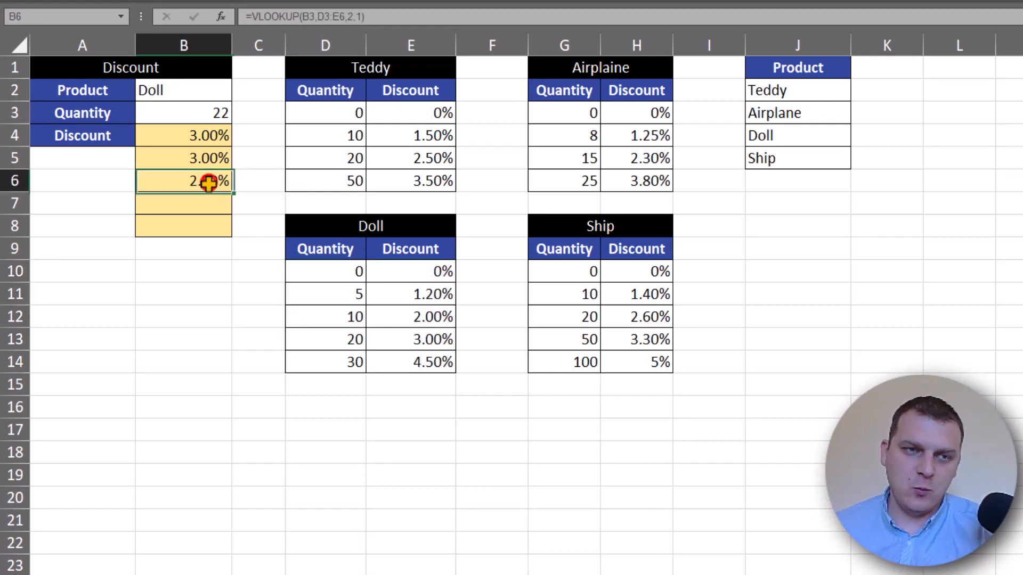
key("F2")
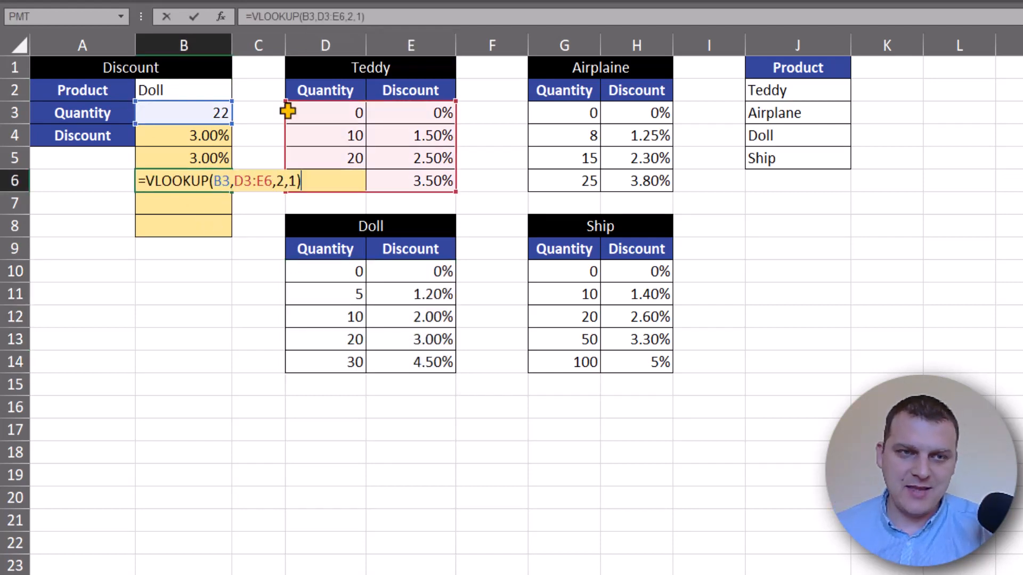
left_click(265, 182)
key("Escape")
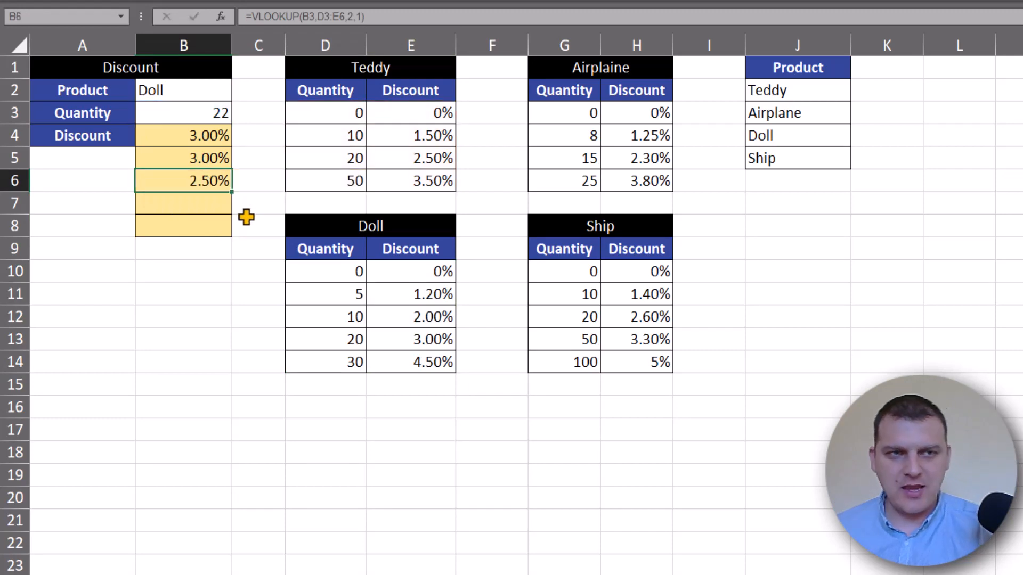
- Examine the starting quantity cell of each of the four product discount tables
left_click(175, 198)
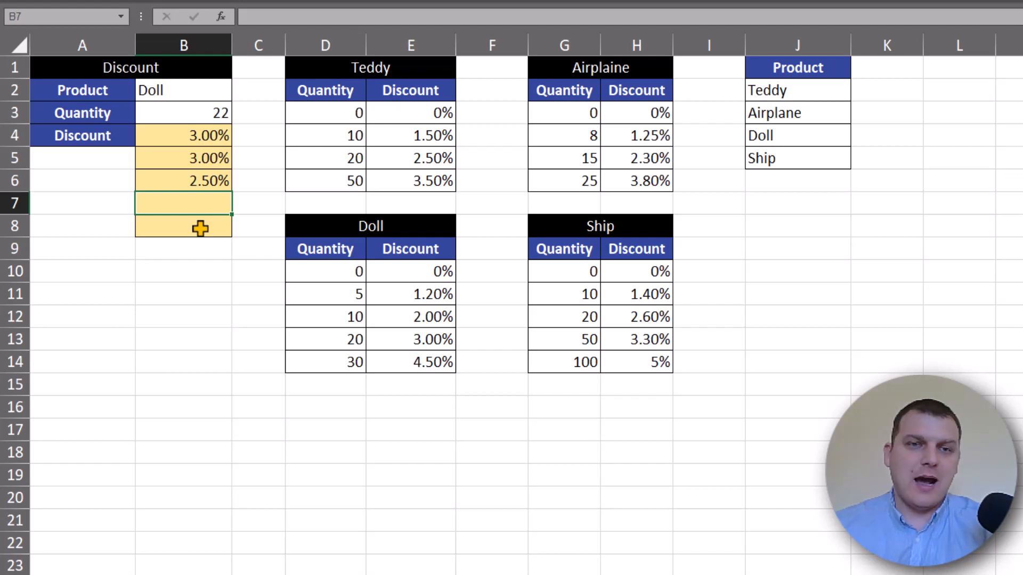
left_click(302, 113)
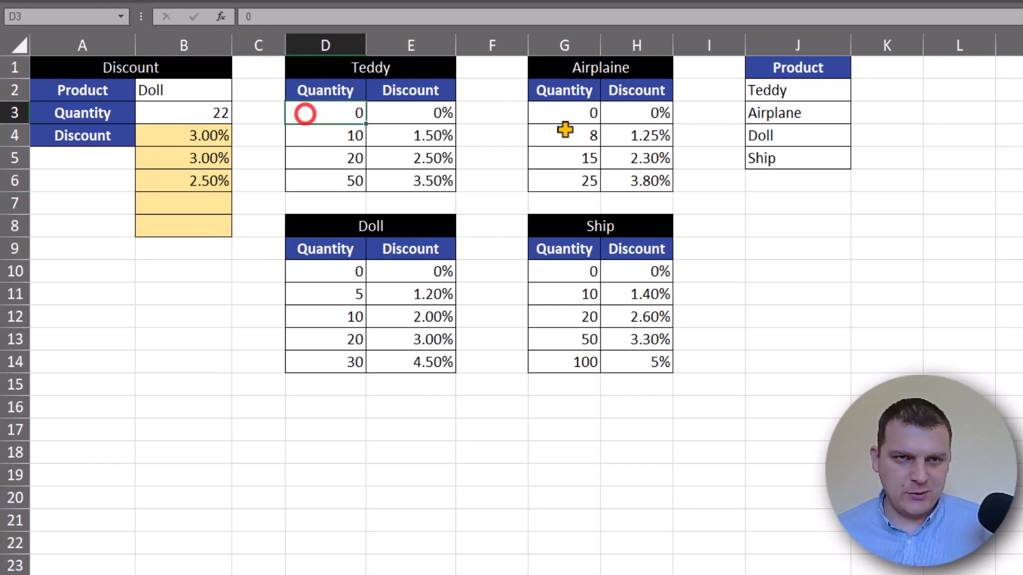
left_click(571, 113)
left_click(334, 273)
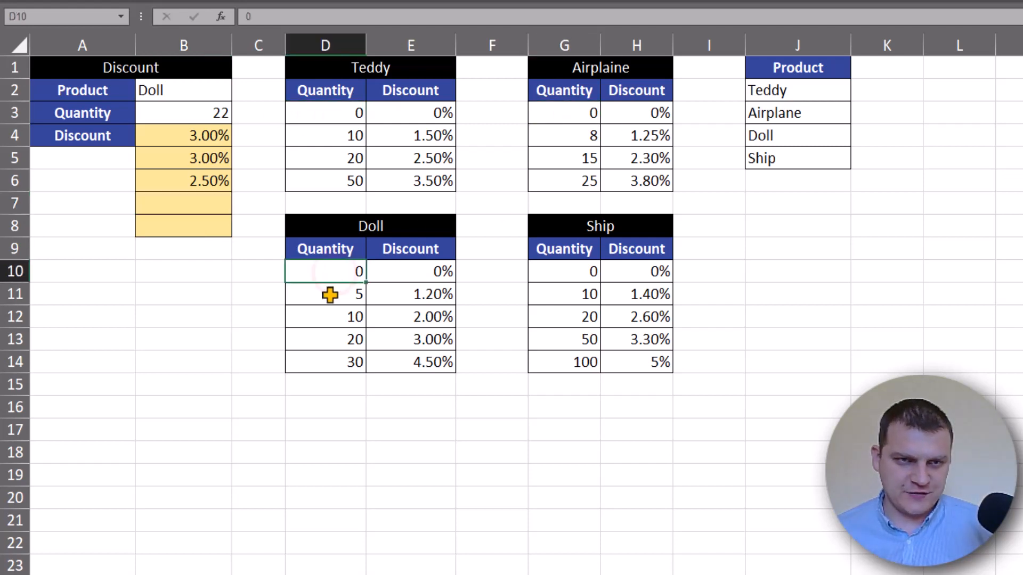
left_click(579, 271)
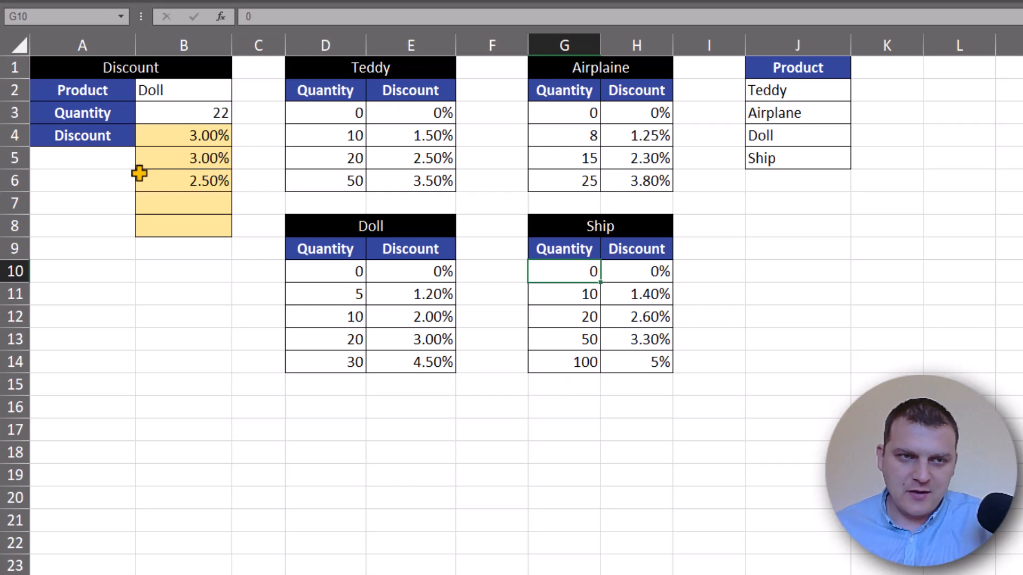
- Begin a CHOOSE formula in B7 with index number 2
left_click(160, 198)
type("=cho")
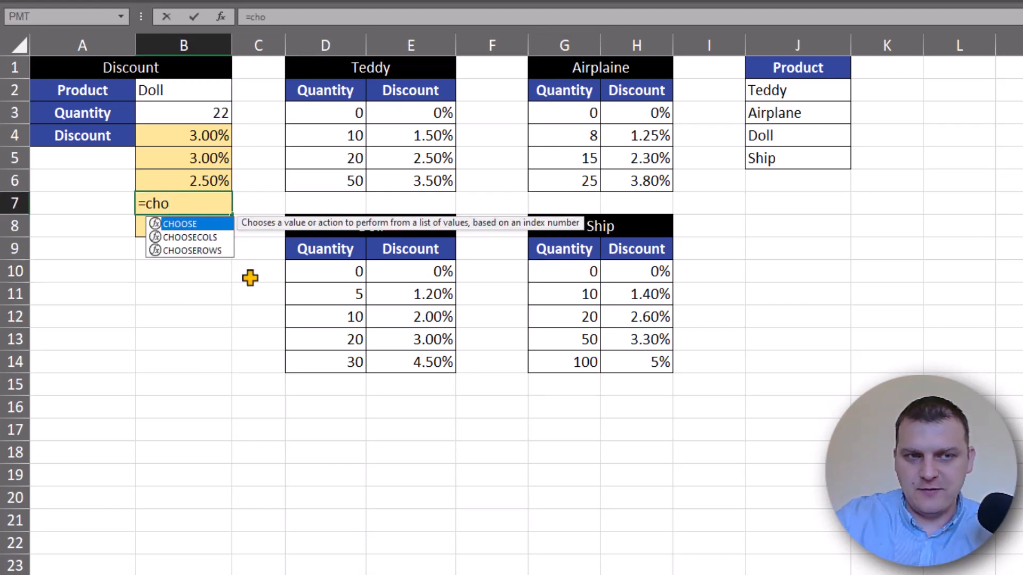
key("Tab")
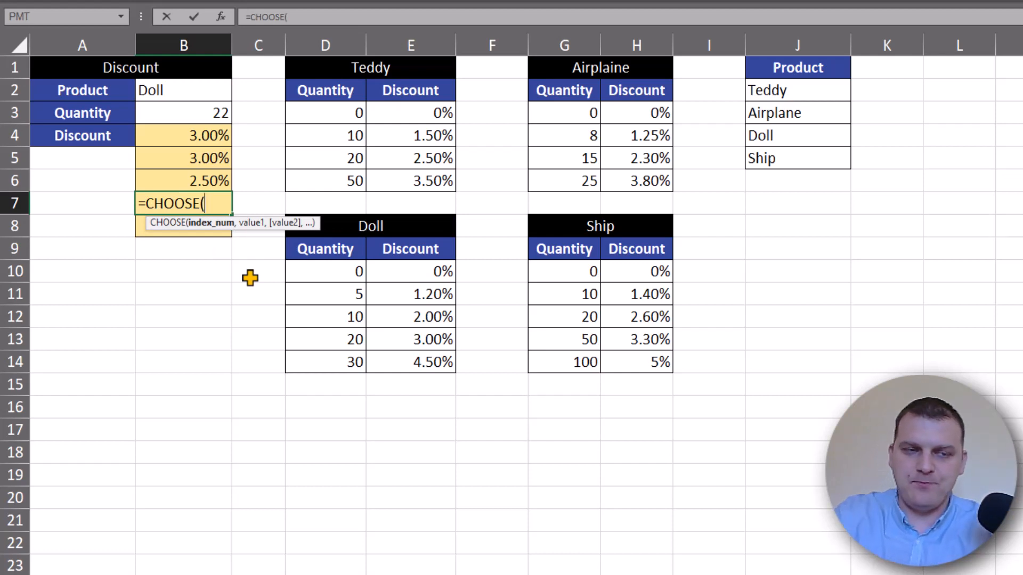
type("2")
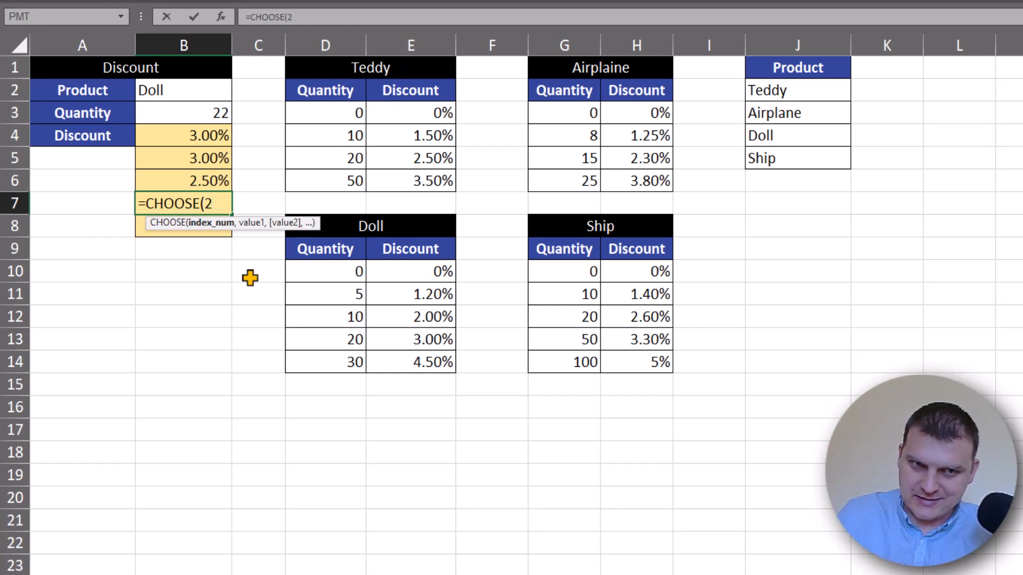
type(",")
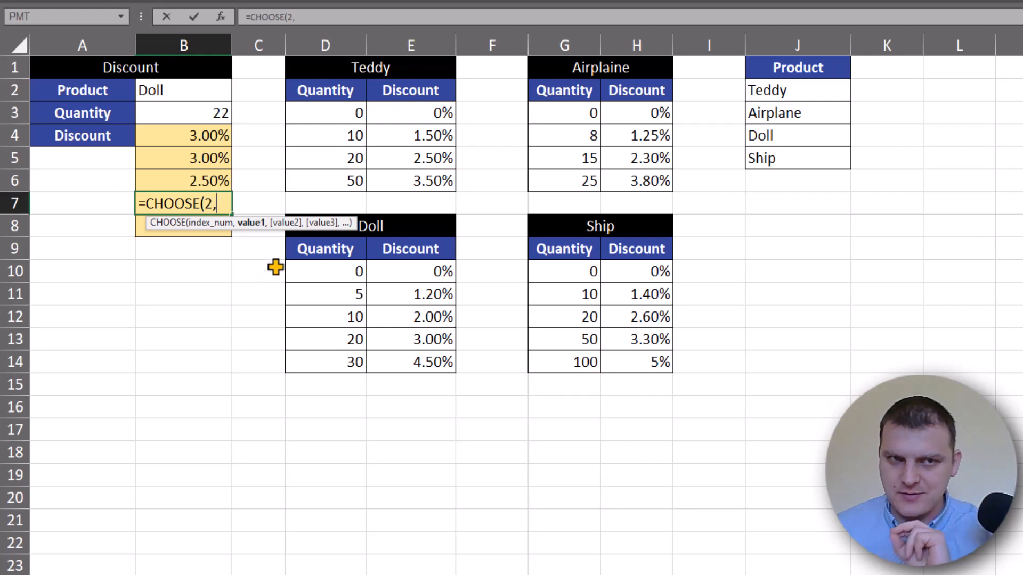
left_click(213, 208)
left_click(226, 203)
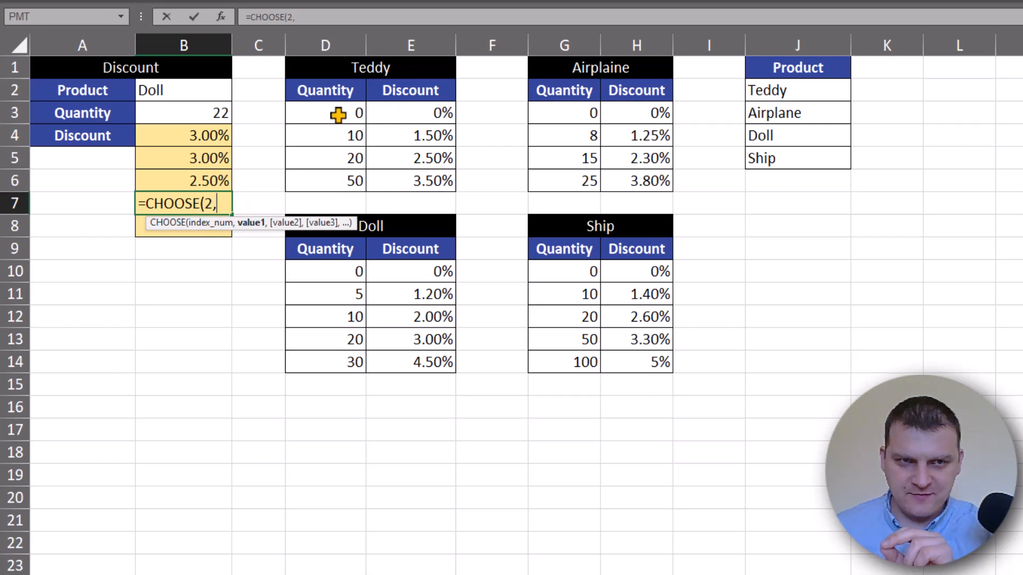
- Add Teddy range D3:E6 and Airplane range G3:H6 as the first two values of the B7 CHOOSE formula
left_click_drag(338, 115, 435, 187)
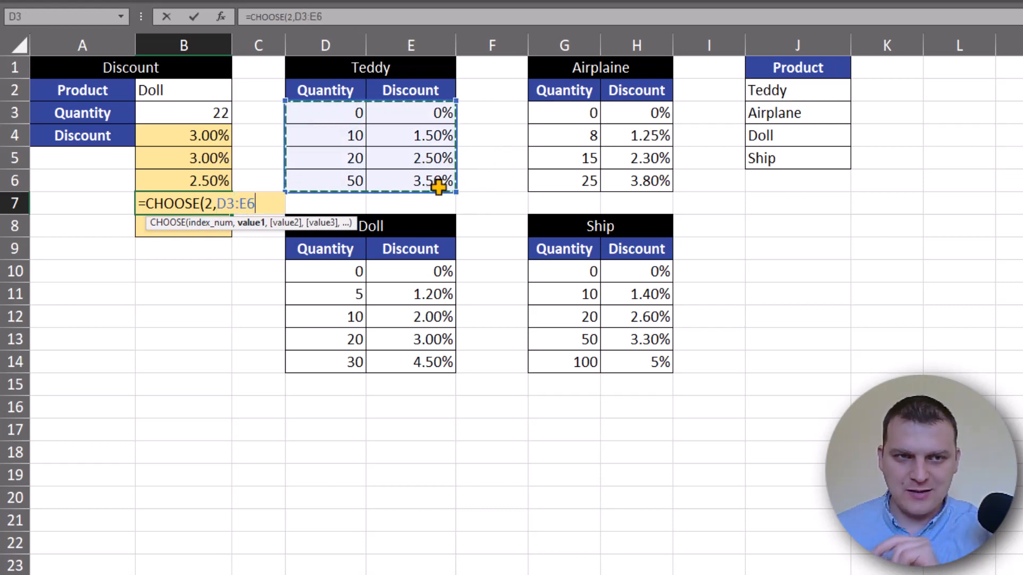
type(",")
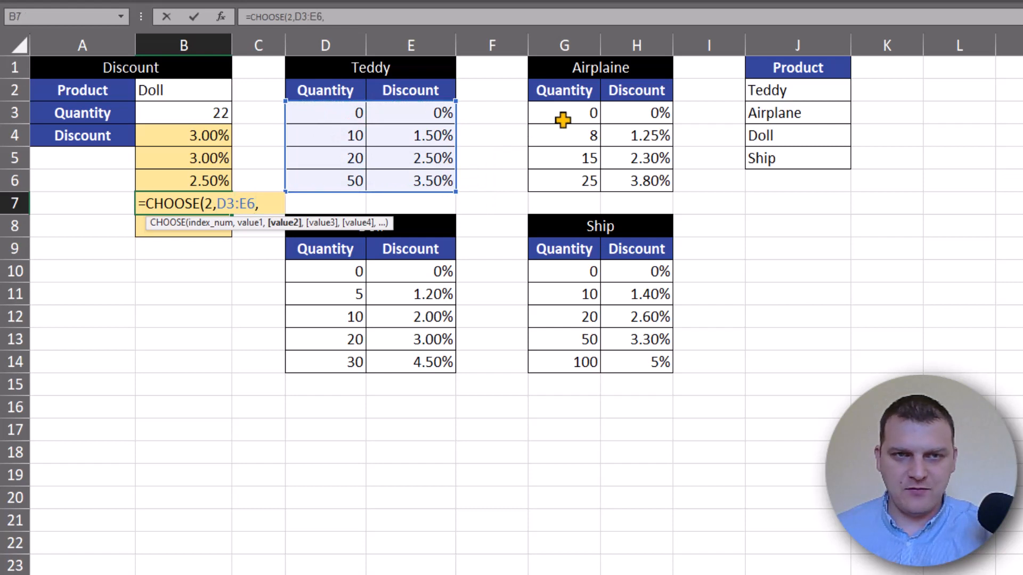
left_click_drag(562, 120, 614, 175)
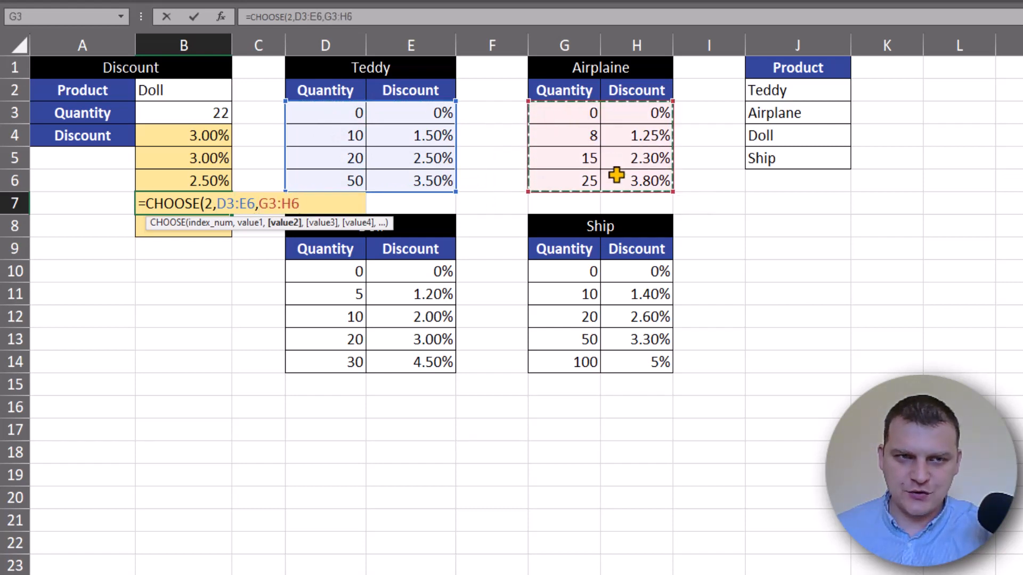
type(",")
key("Return")
left_click_drag(327, 269, 413, 358)
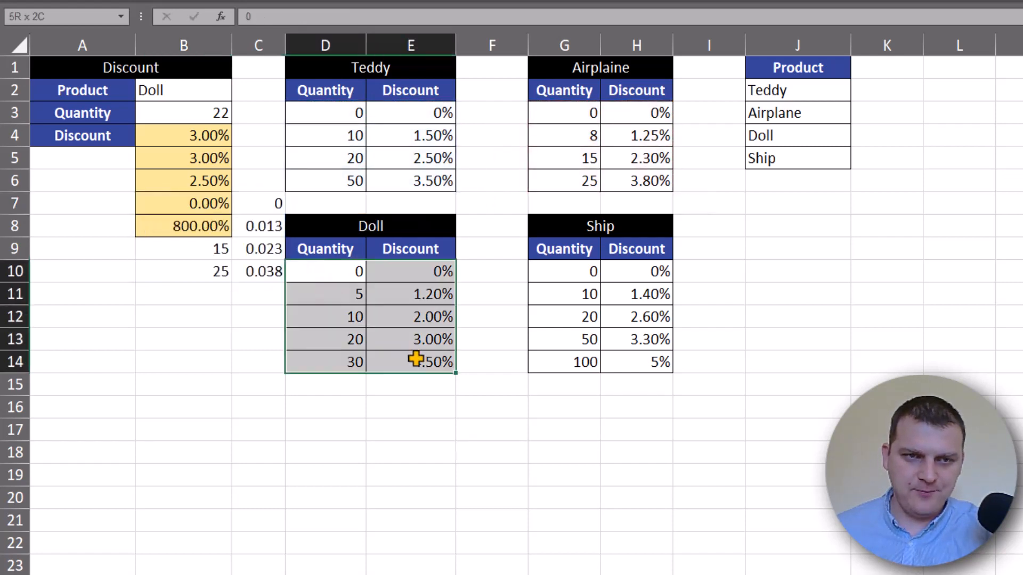
- Complete the CHOOSE formula in B7 with Doll range D10:E14 and Ship range G10:H14 as third and fourth values
left_click(209, 224)
double_click(216, 202)
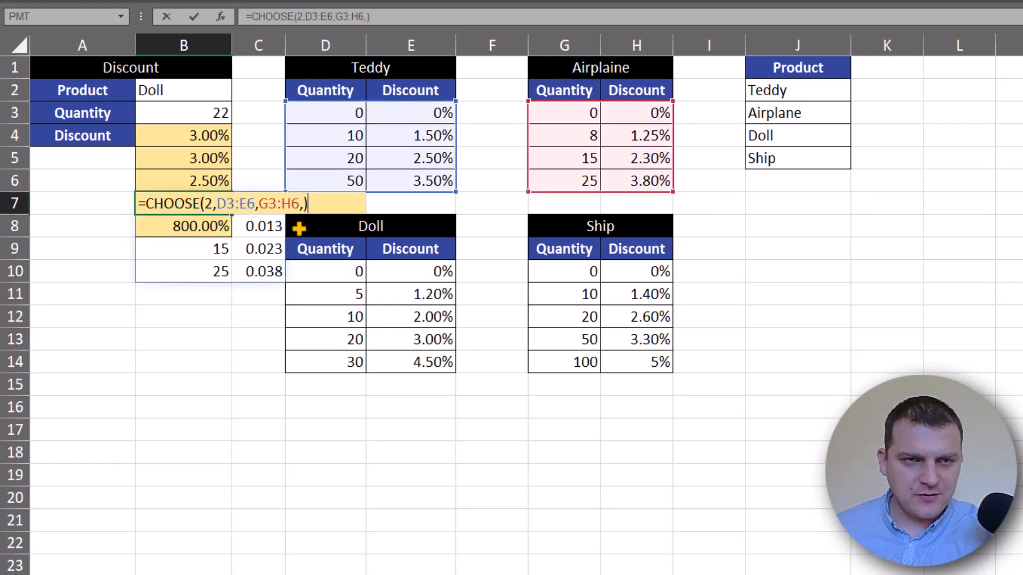
left_click(303, 204)
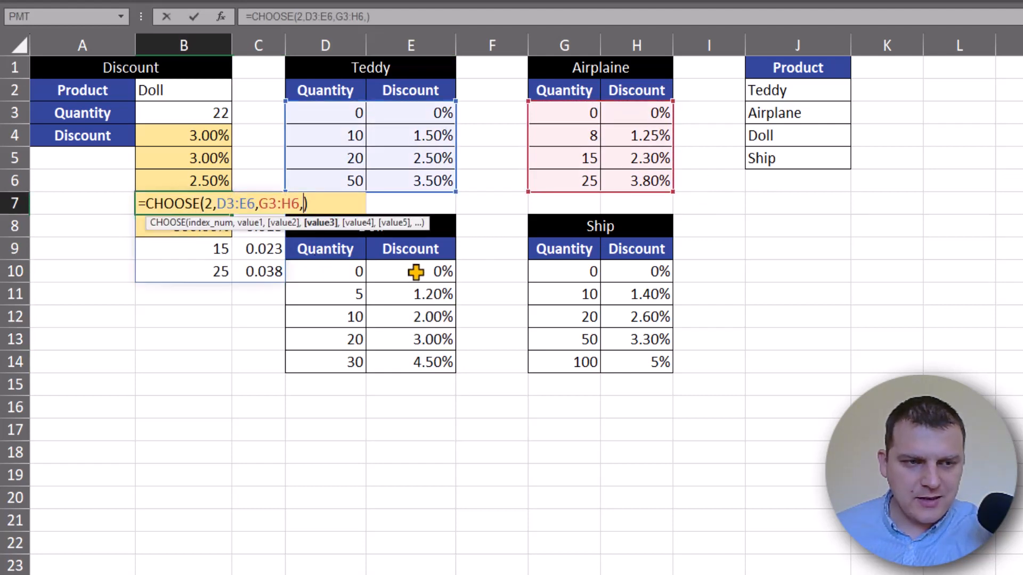
left_click_drag(418, 270, 332, 355)
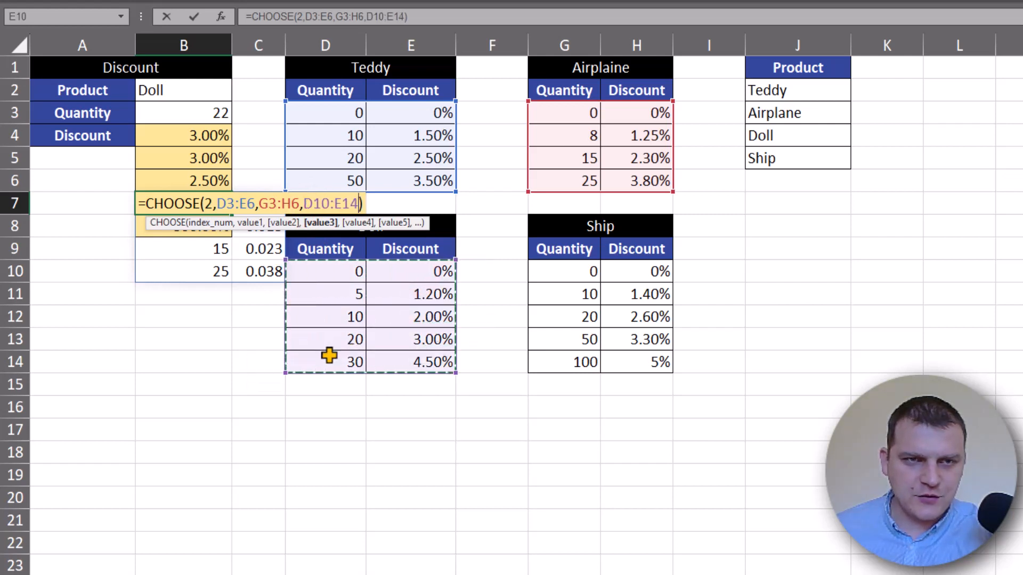
type(",")
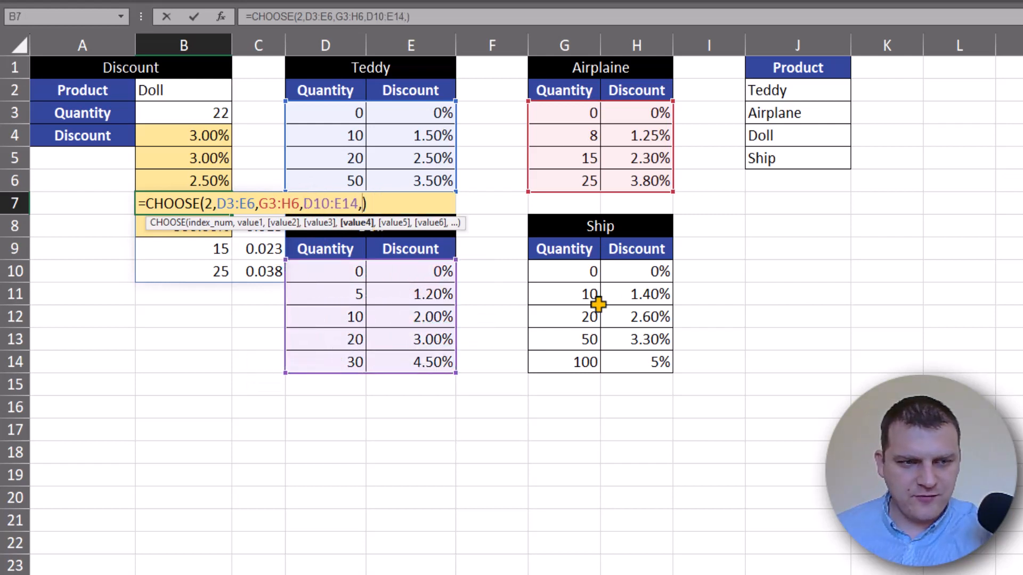
left_click_drag(660, 273, 554, 363)
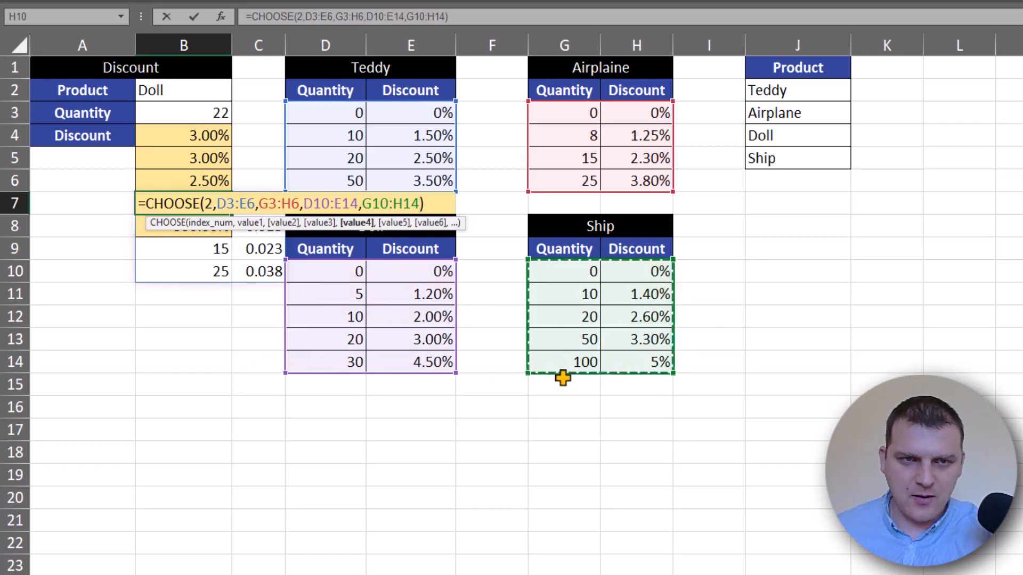
key("Return")
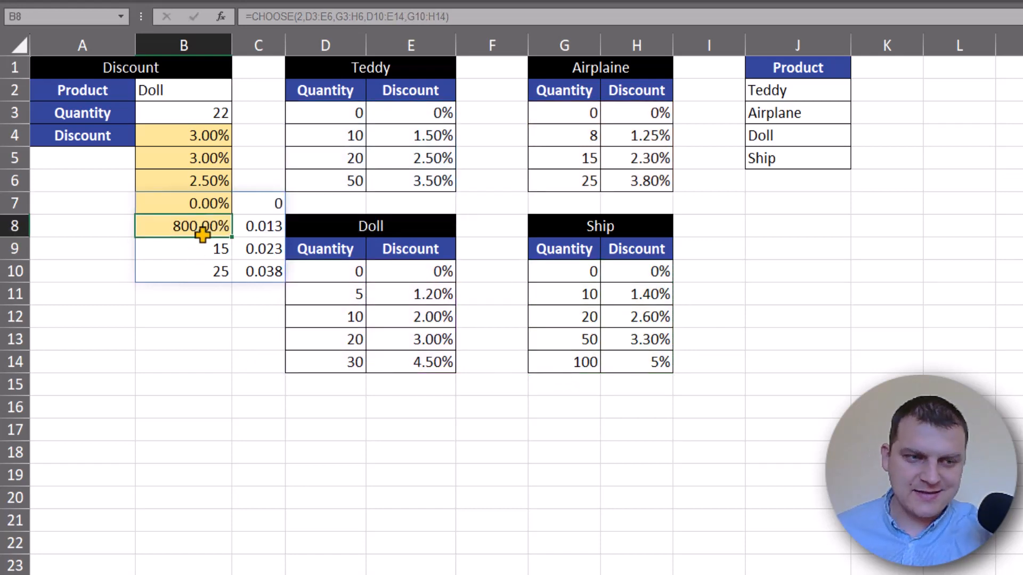
- Compare the array returned by the B7 CHOOSE formula with the Airplane discount table
left_click(202, 202)
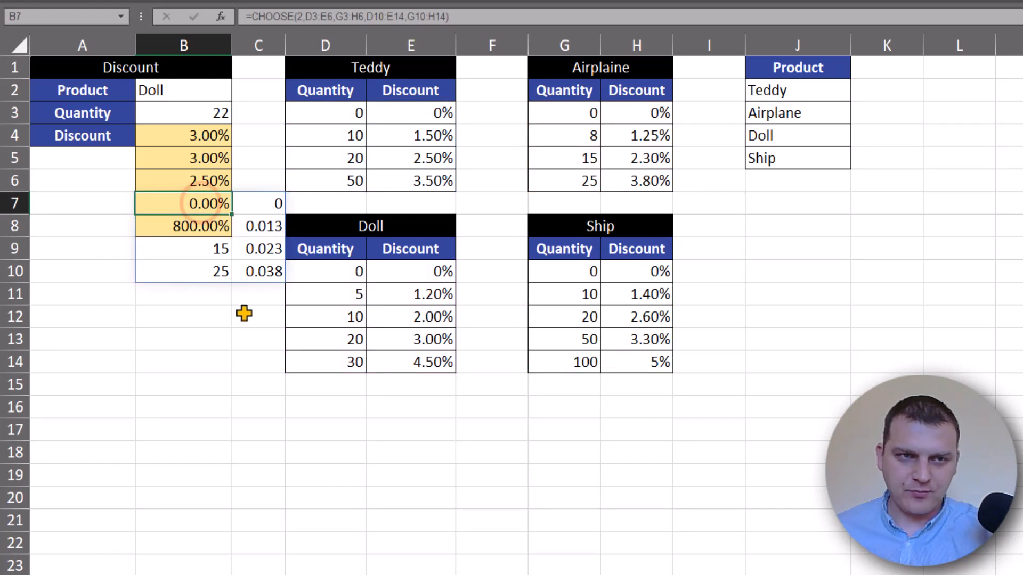
left_click_drag(578, 99, 639, 177)
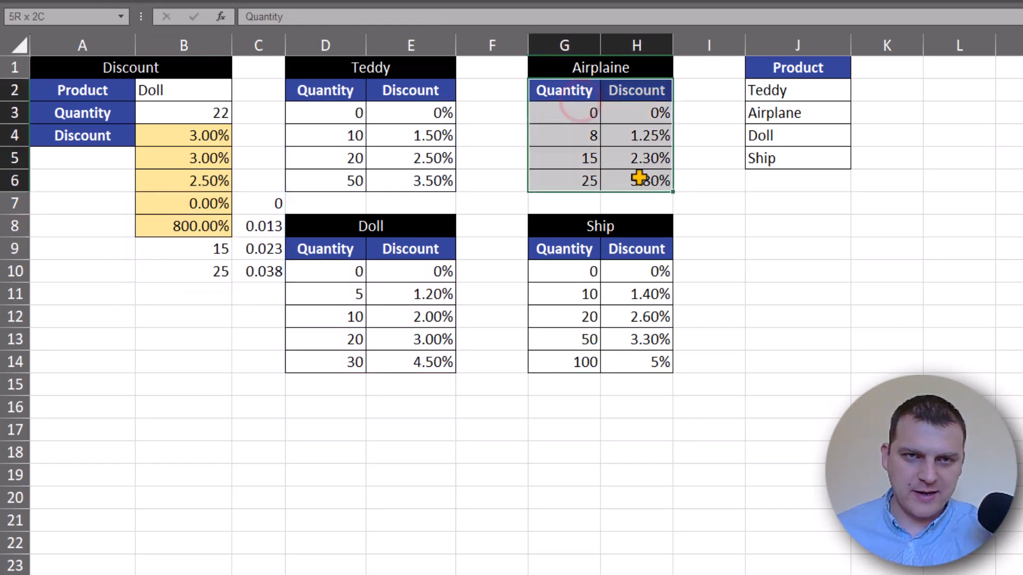
left_click(186, 201)
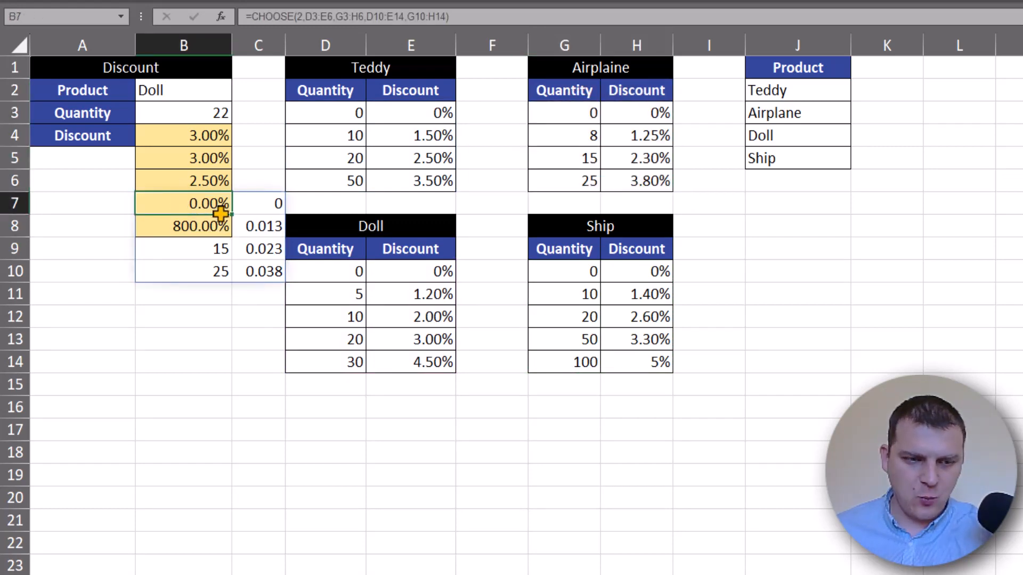
- Change the index number of the B7 CHOOSE formula to 3 and check the result against the Doll table
double_click(218, 209)
double_click(210, 204)
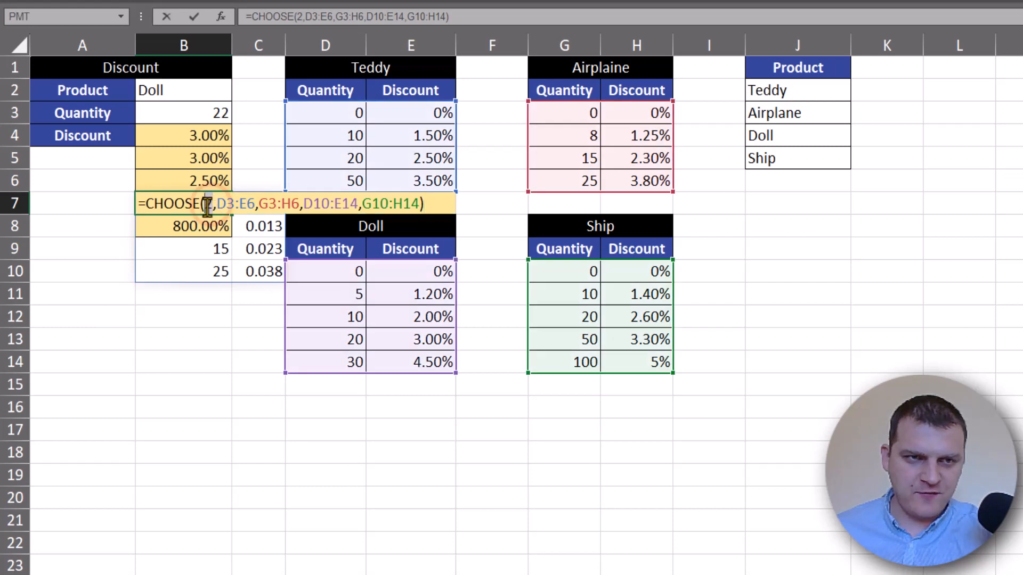
type("3")
key("Return")
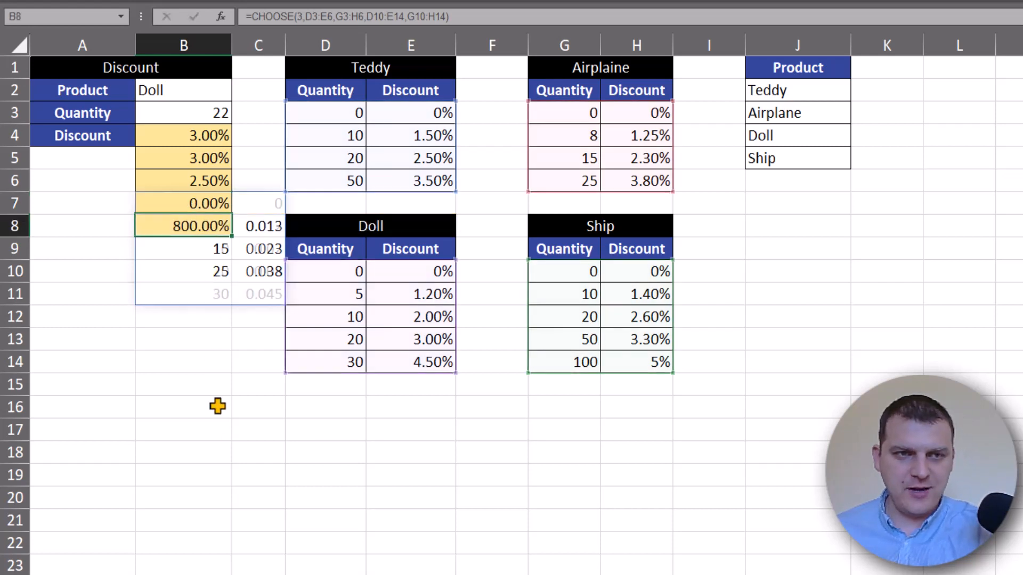
left_click(336, 272)
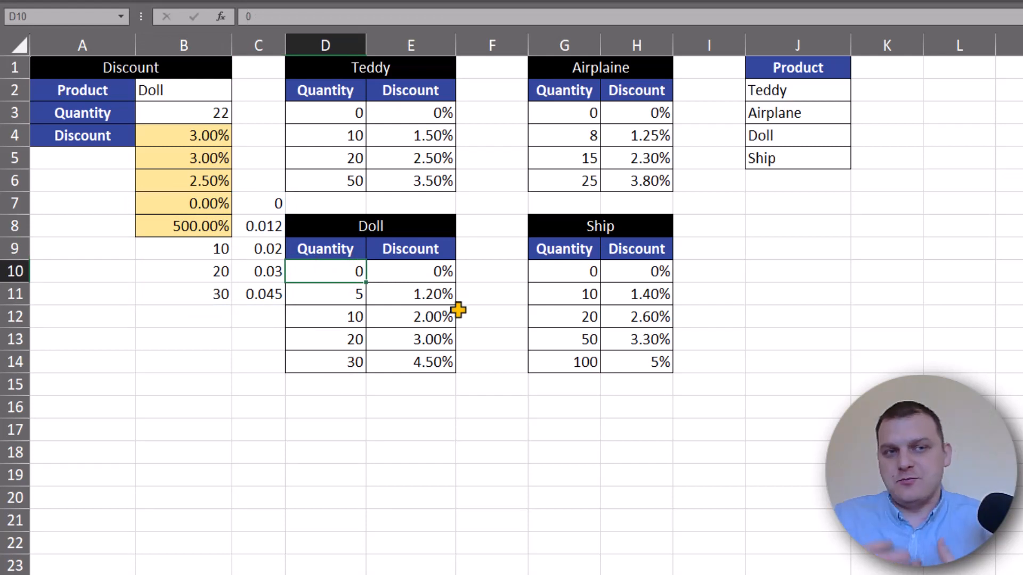
- Replace the fixed index number in the B7 CHOOSE formula with a MATCH function using product B2 as lookup value
double_click(200, 203)
left_click(214, 205)
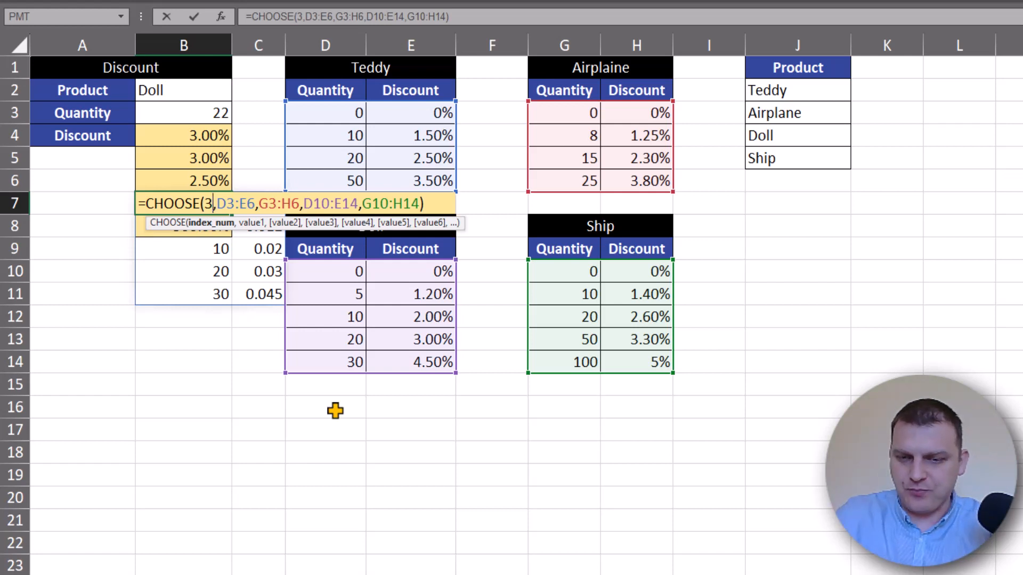
key("BackSpace")
type("mat")
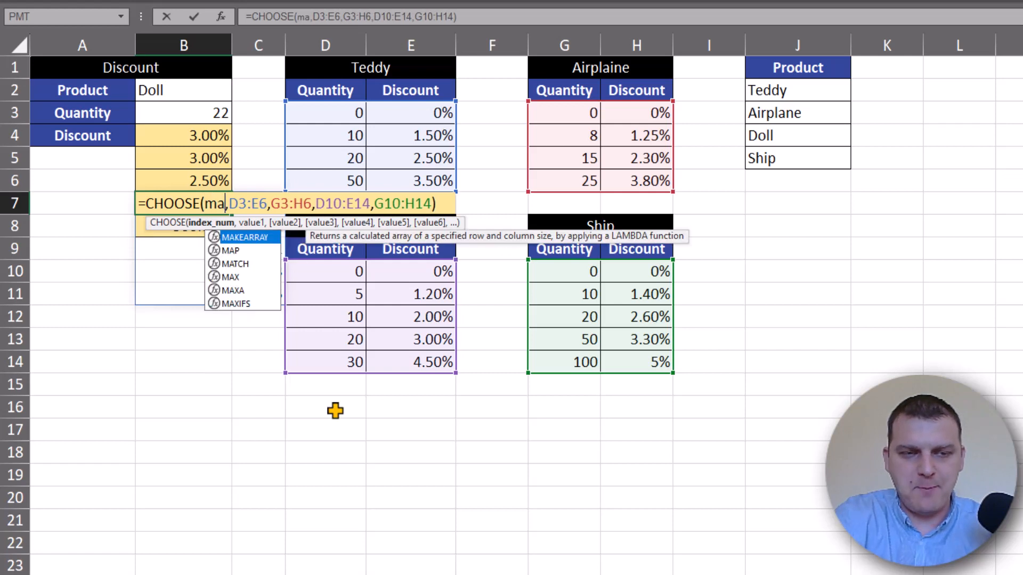
key("Tab")
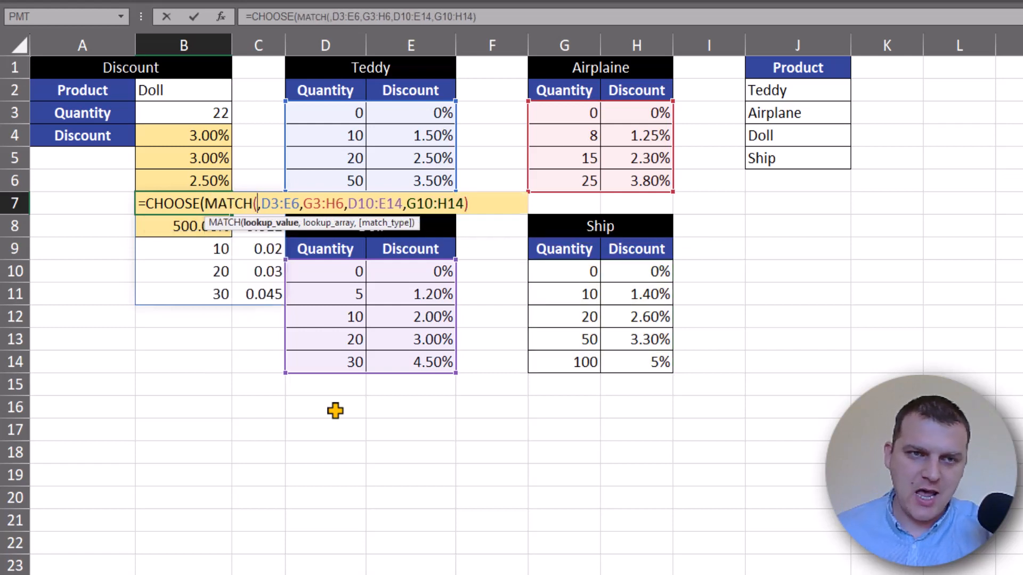
left_click(187, 95)
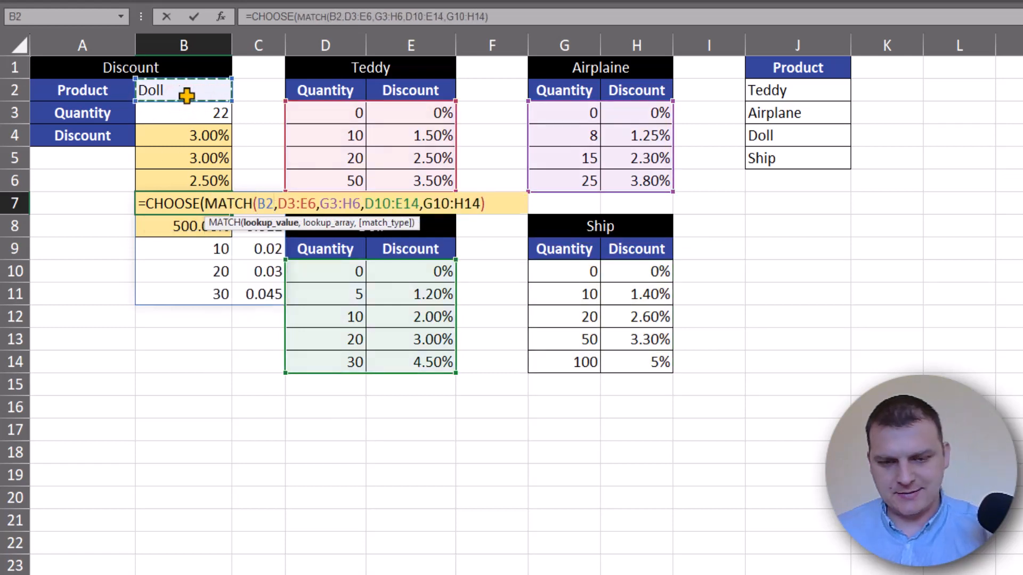
type(",")
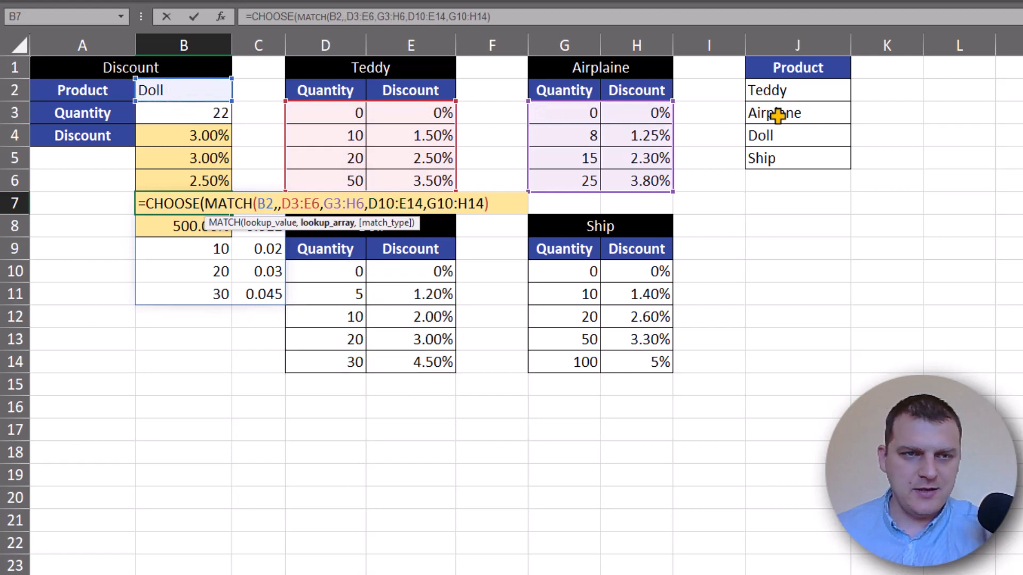
- Complete the nested MATCH in B7 with product list J2:J5 as lookup array and exact match 0
left_click_drag(797, 94, 799, 157)
type(",")
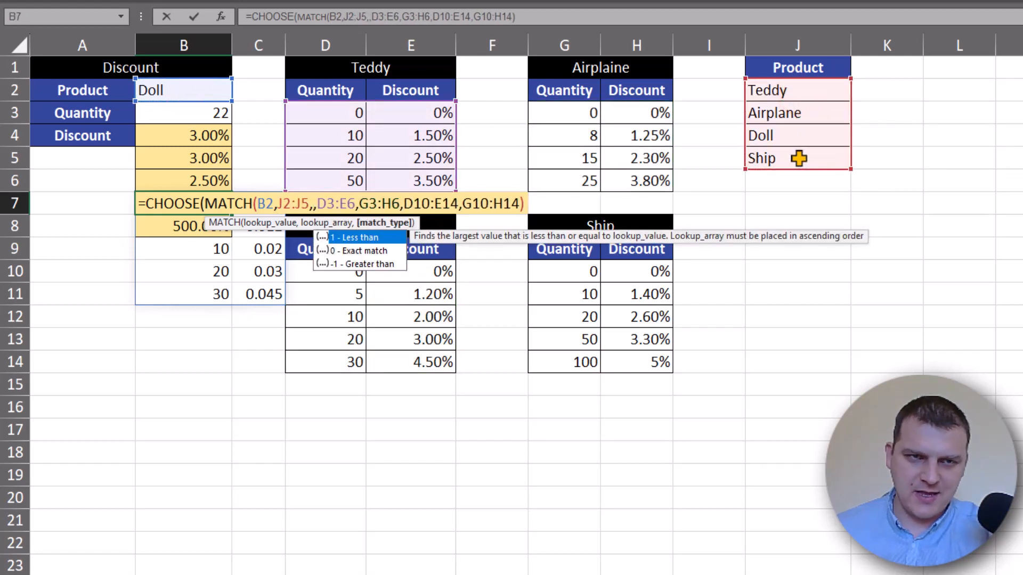
type("0)")
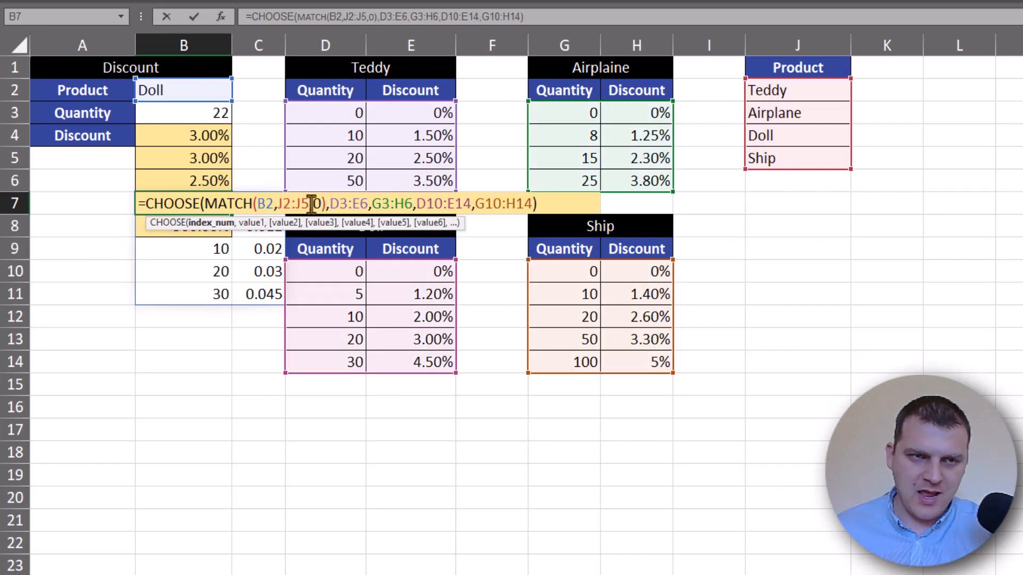
left_click(218, 223)
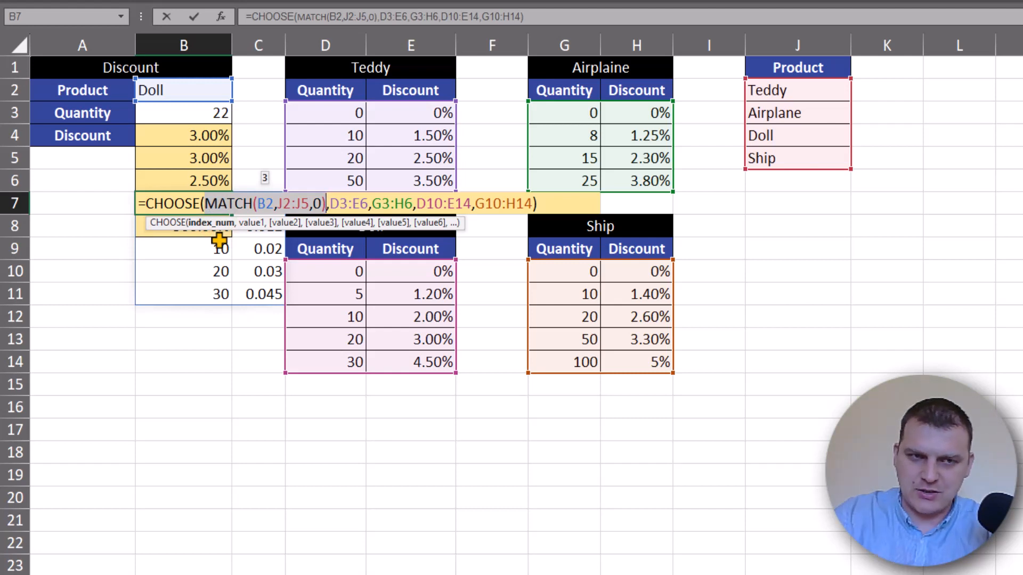
key("Return")
- Change the product in B2 to Airplane to test the B7 formula
left_click(221, 92)
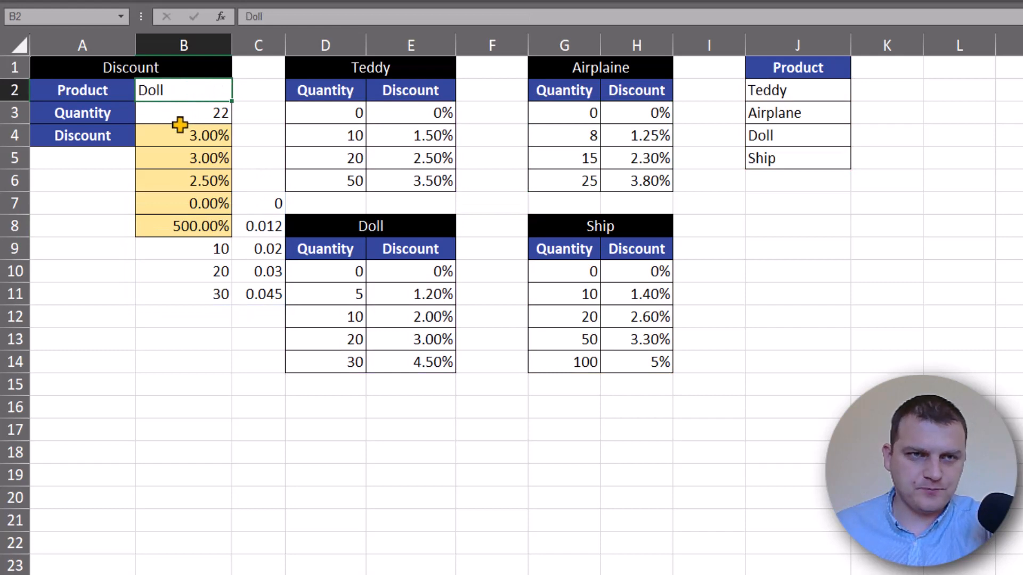
left_click_drag(180, 125, 181, 92)
left_click(151, 88)
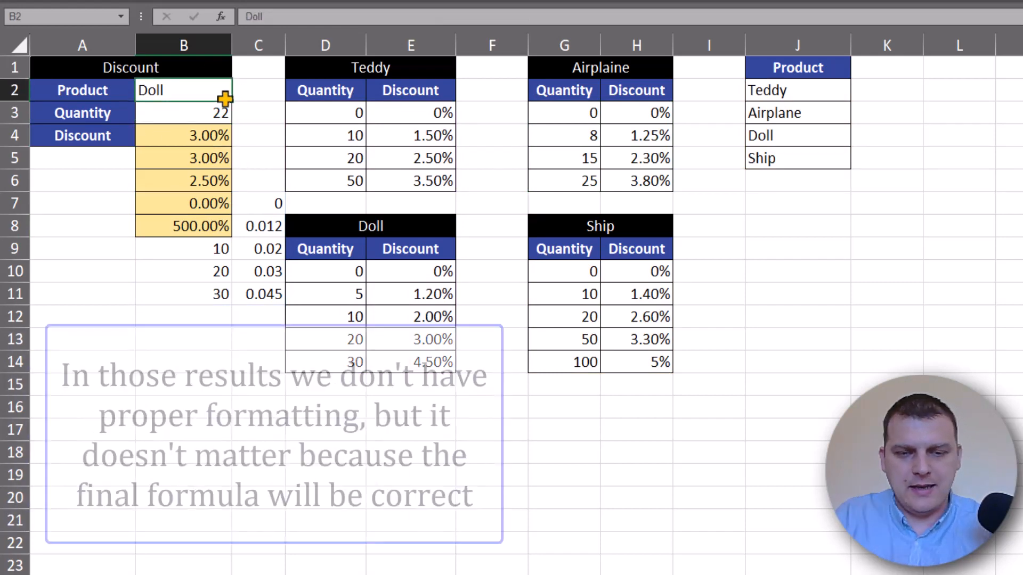
type("Airp")
key("Return")
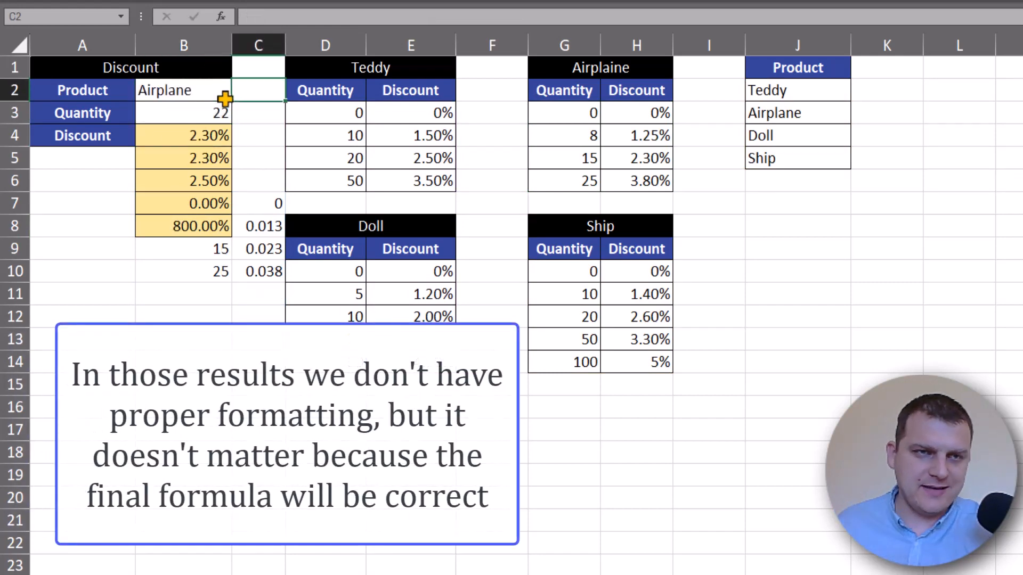
left_click(216, 91)
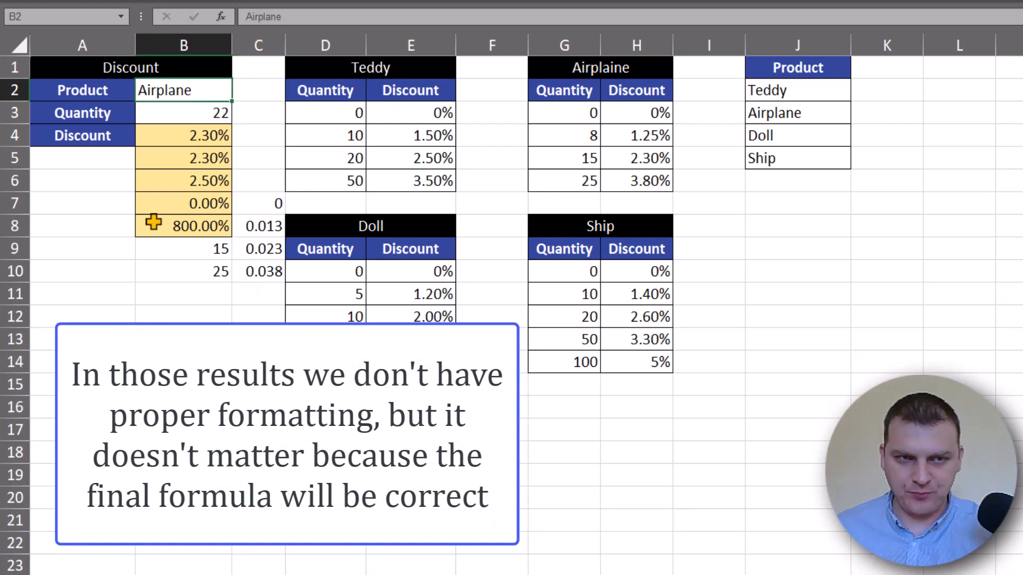
- Copy the whole CHOOSE expression with its nested MATCH from the B7 formula, without the equals sign
left_click(211, 207)
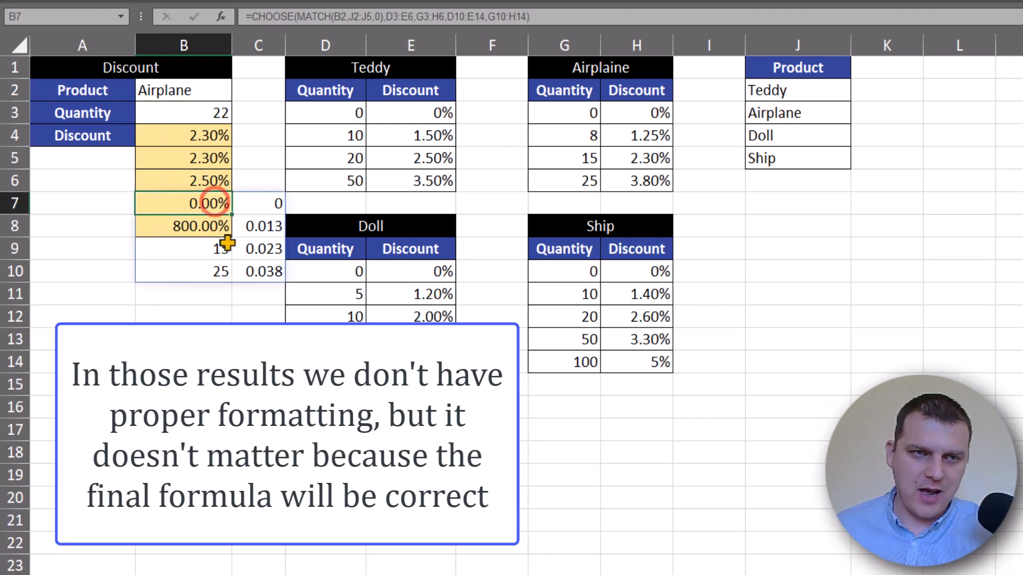
double_click(160, 203)
left_click_drag(147, 205, 587, 201)
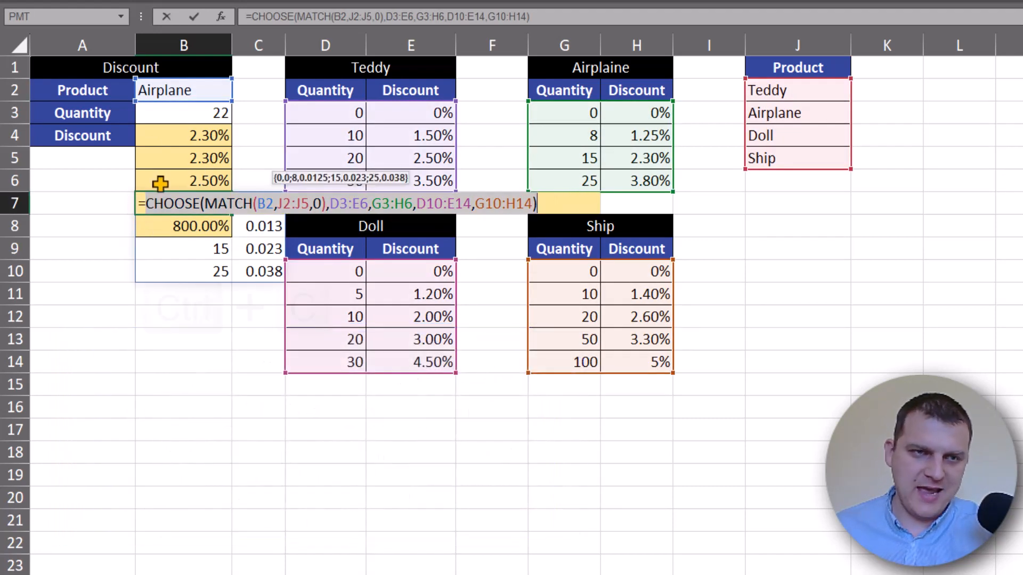
key("ctrl+c")
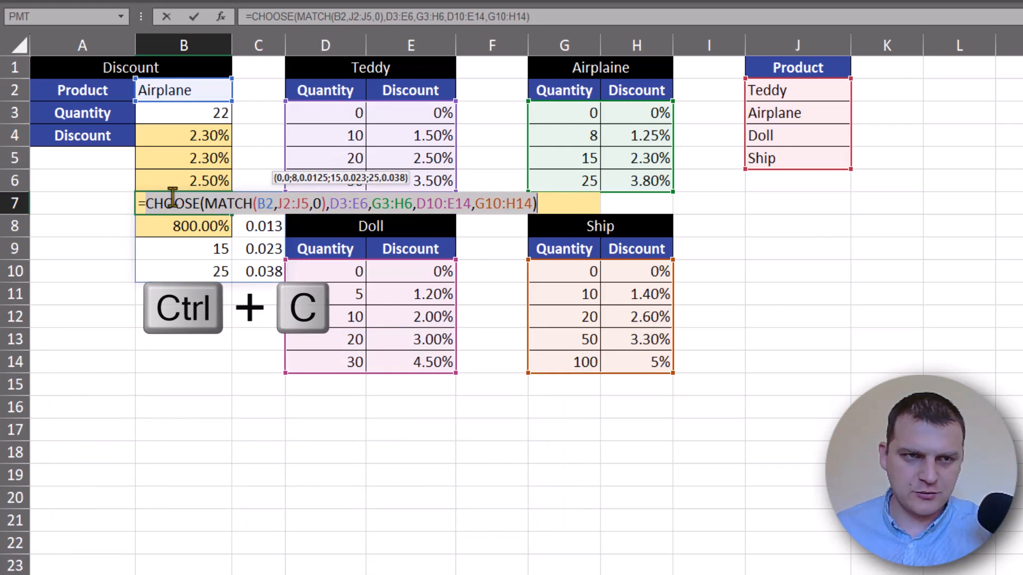
key("Escape")
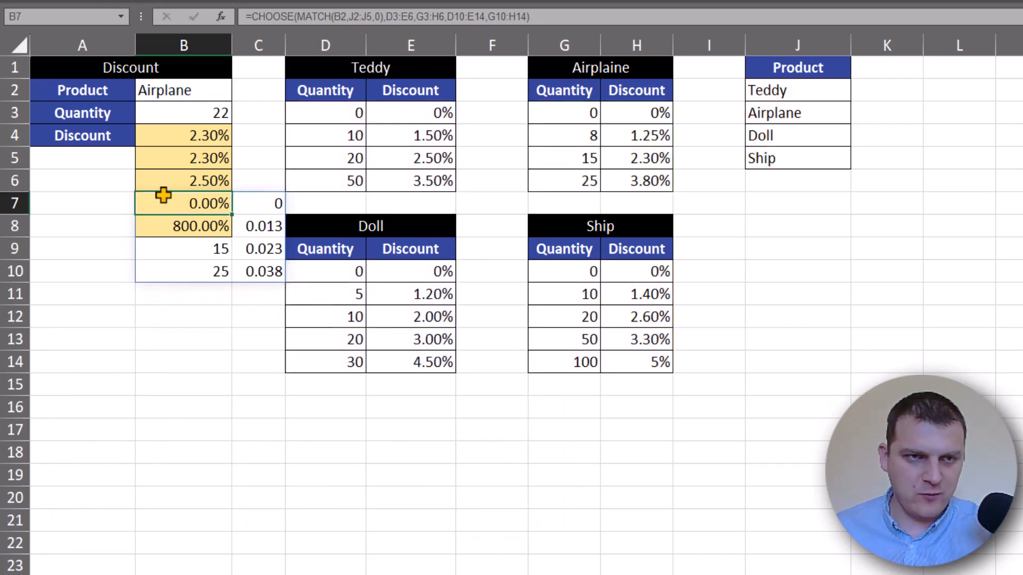
- Replace the D3:E6 table array in the B6 VLOOKUP with the copied CHOOSE expression and clear the helper formula in B7
double_click(210, 180)
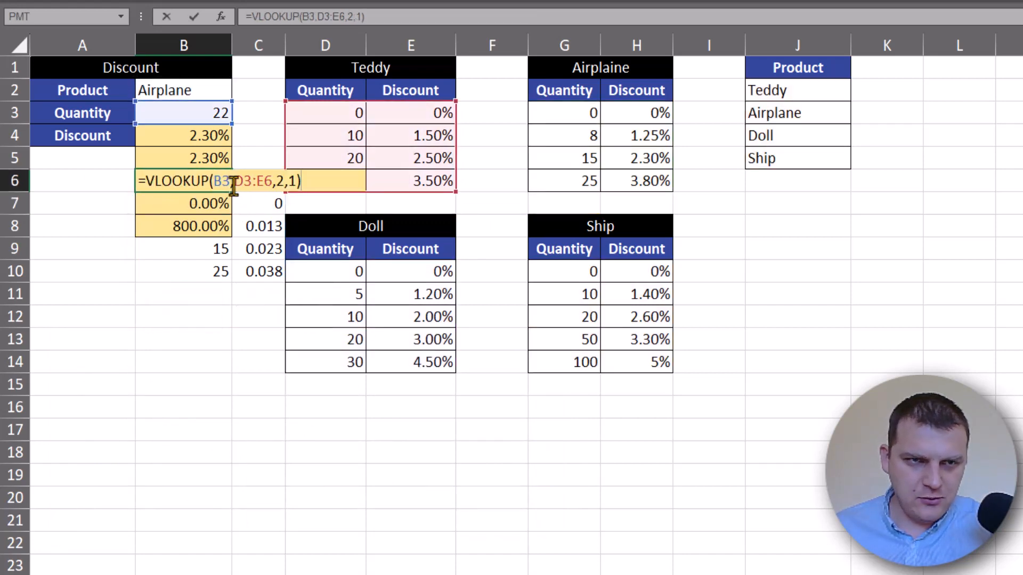
left_click_drag(235, 184, 273, 182)
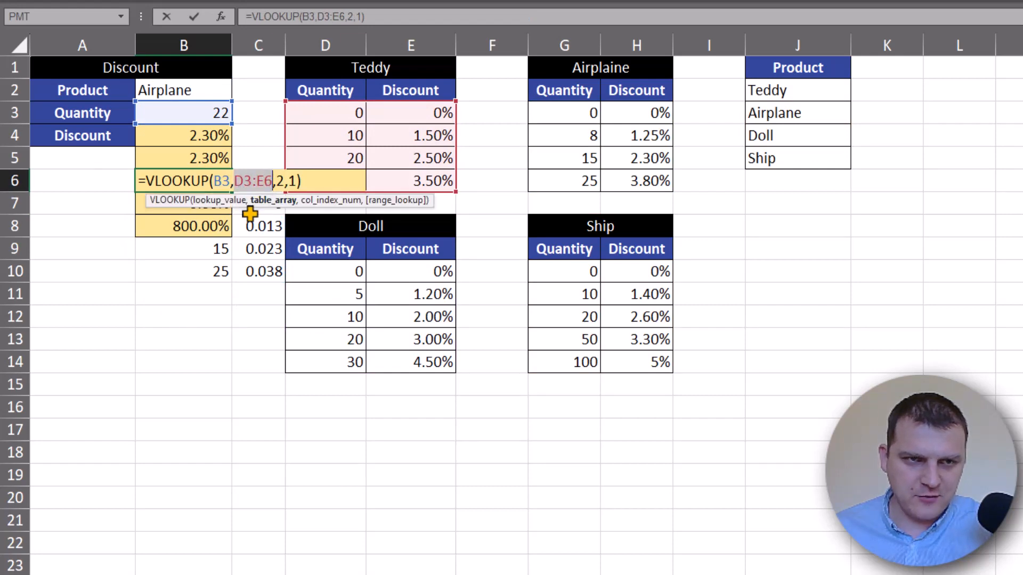
key("ctrl+v")
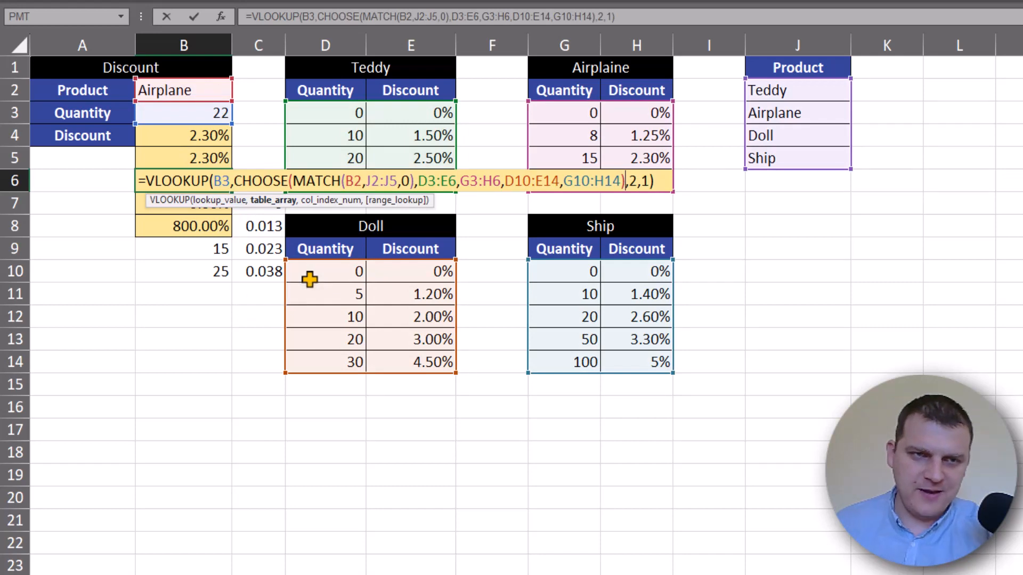
key("Return")
key("Delete")
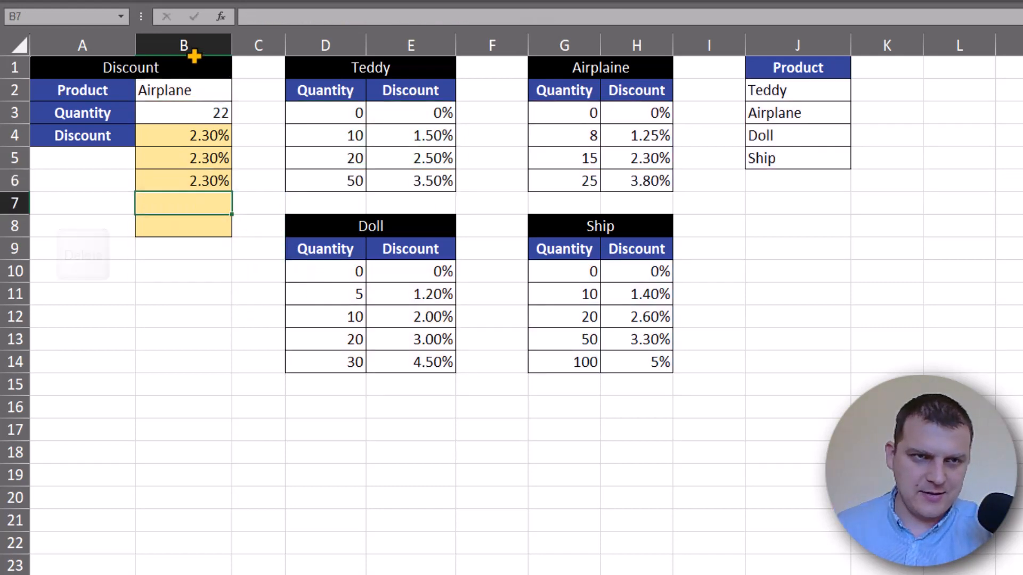
- Test the B6 formula with product Doll in B2 and quantity 12 in B3
left_click(206, 91)
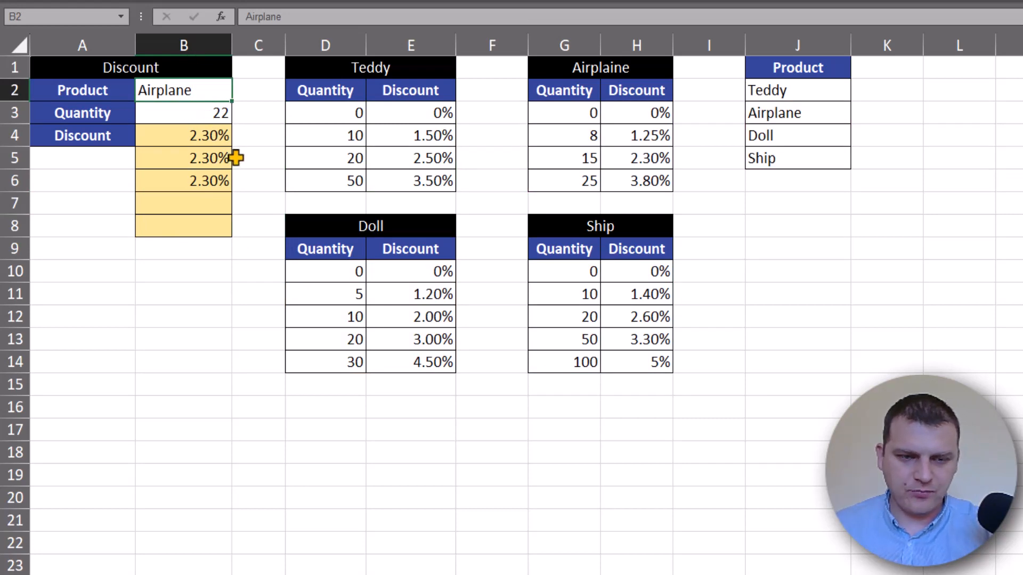
type("Do")
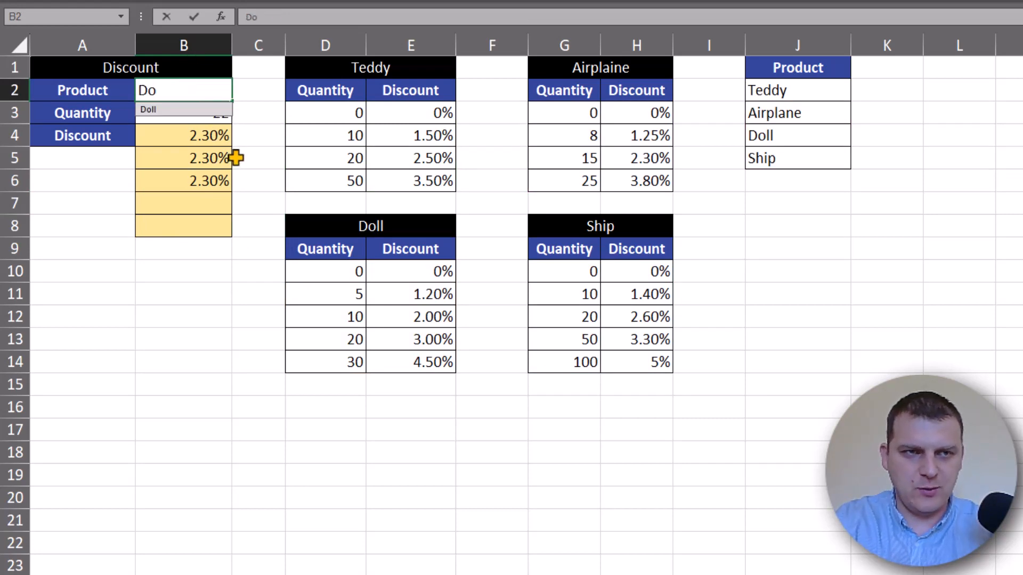
key("Down")
key("Return")
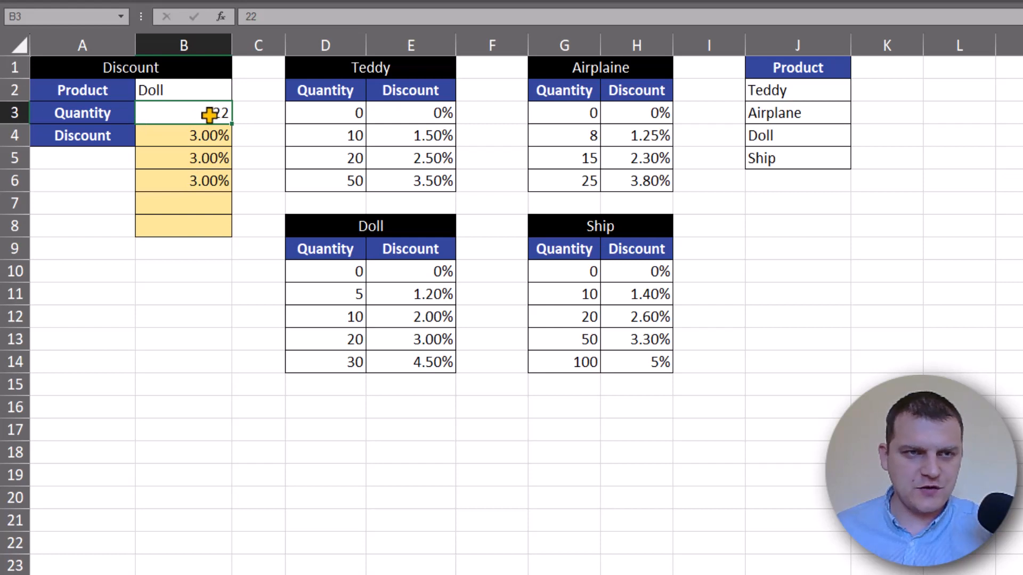
type("12")
key("Return")
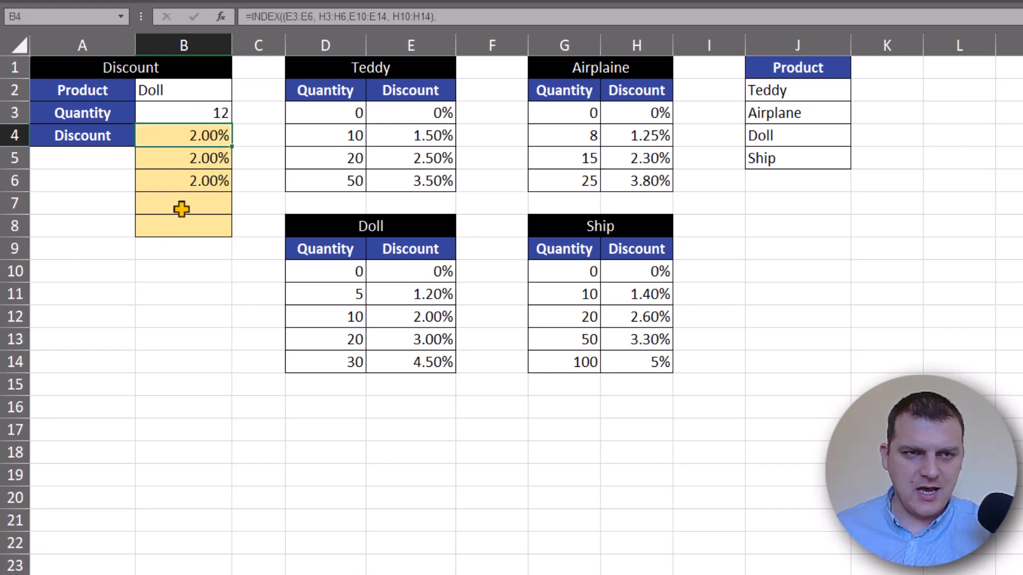
left_click(193, 182)
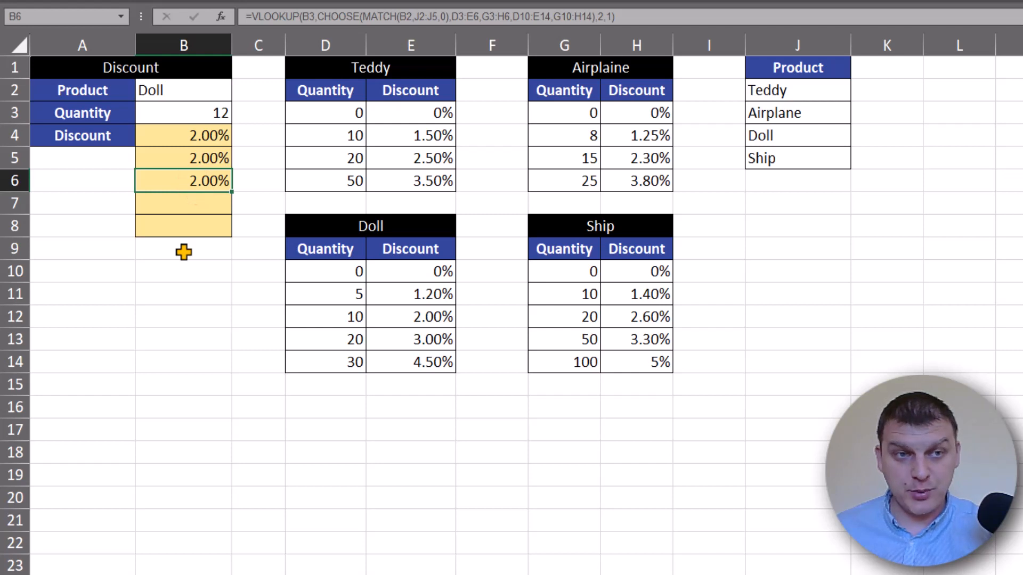
- Change the product in B2 to Ship and check the B6 discount against the Ship table
left_click(213, 90)
type("s")
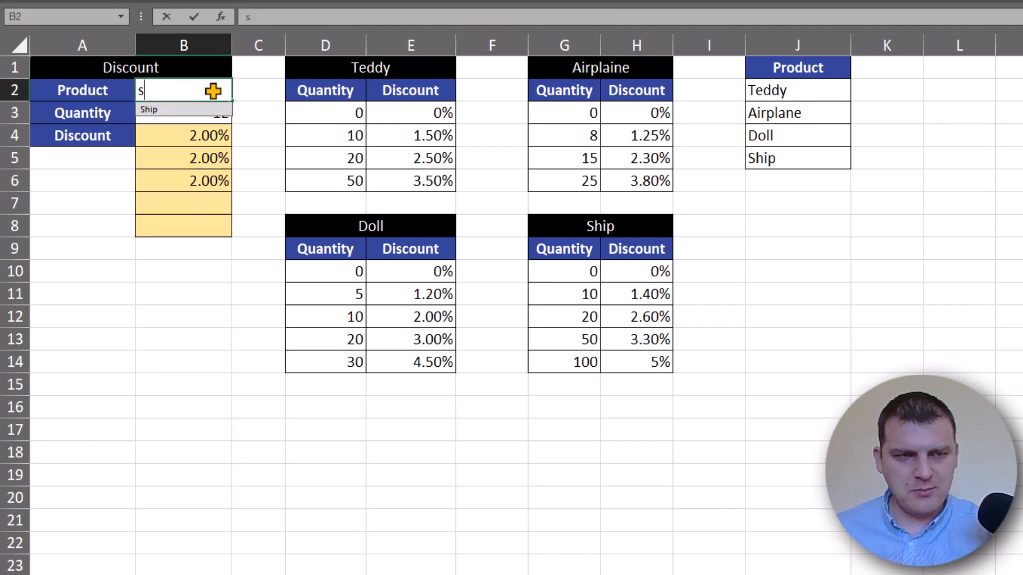
key("Return")
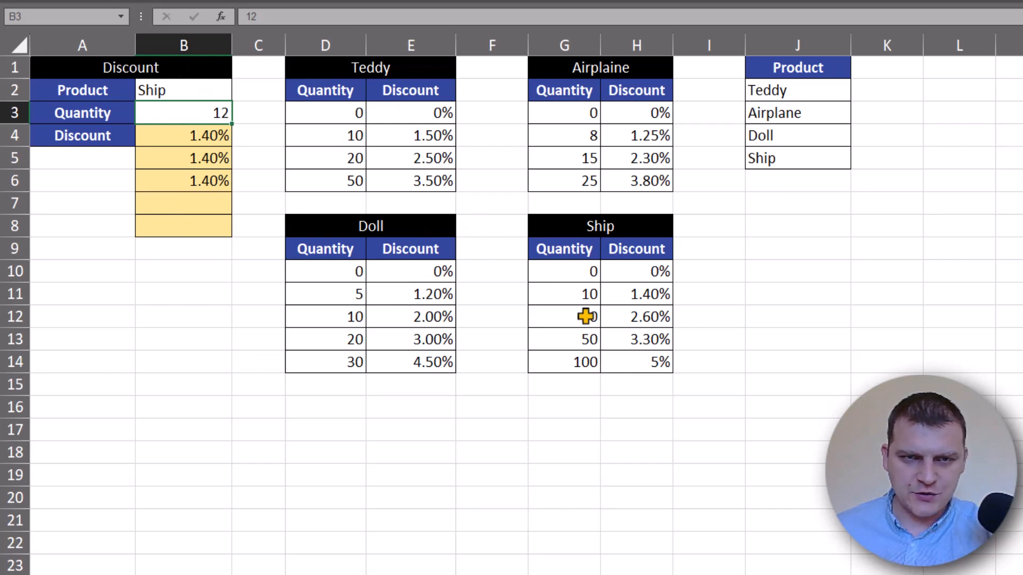
left_click_drag(584, 297, 625, 299)
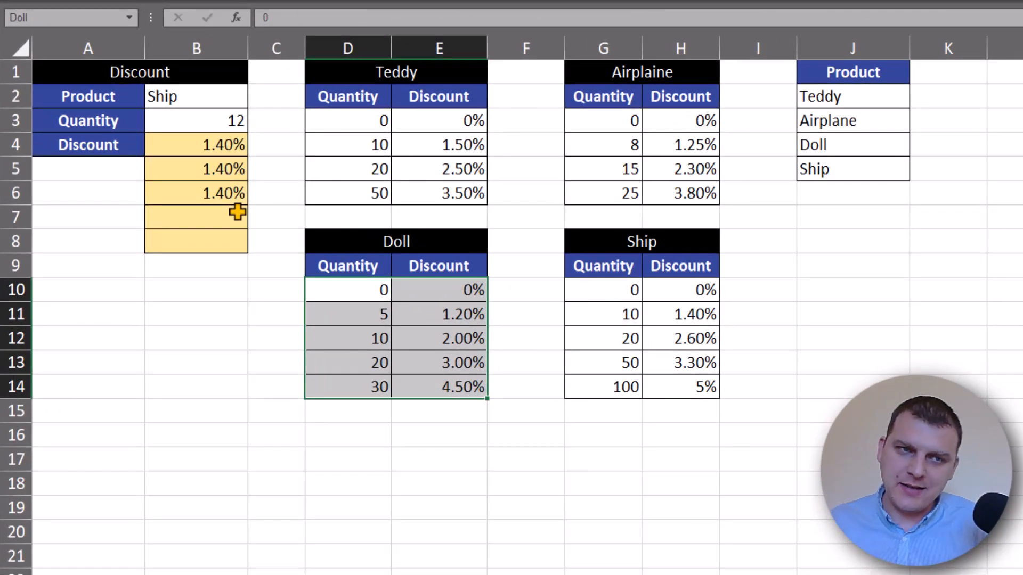
- Review the ranges used in the B6 formula and check the range names of the Teddy, Airplane and Doll tables
double_click(195, 193)
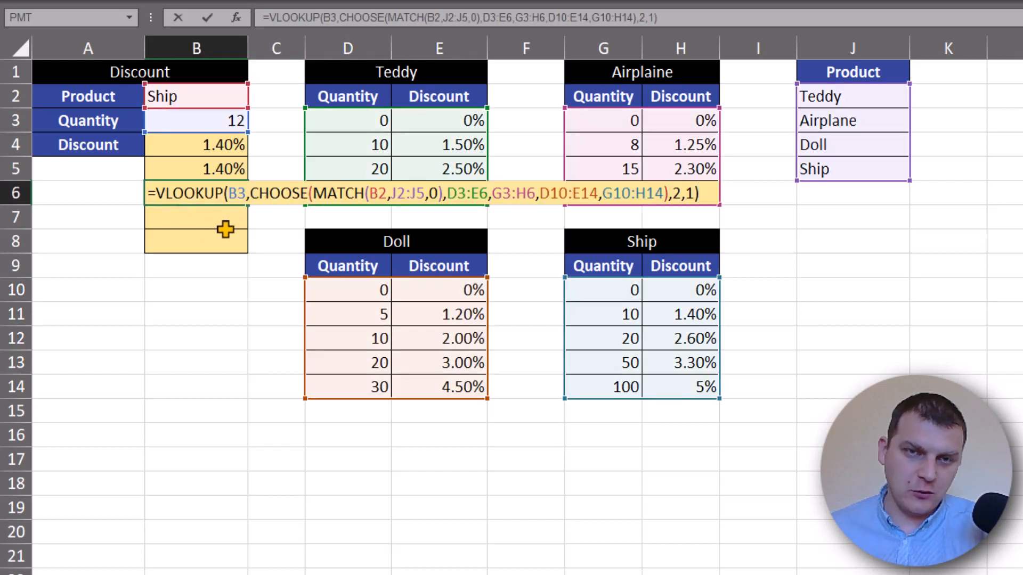
key("ctrl+Return")
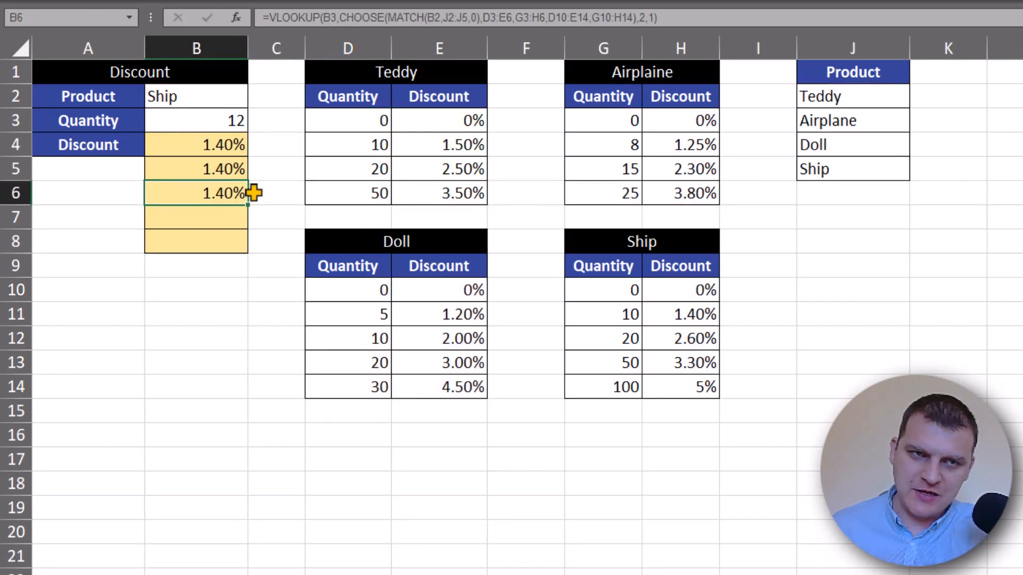
left_click_drag(356, 124, 427, 196)
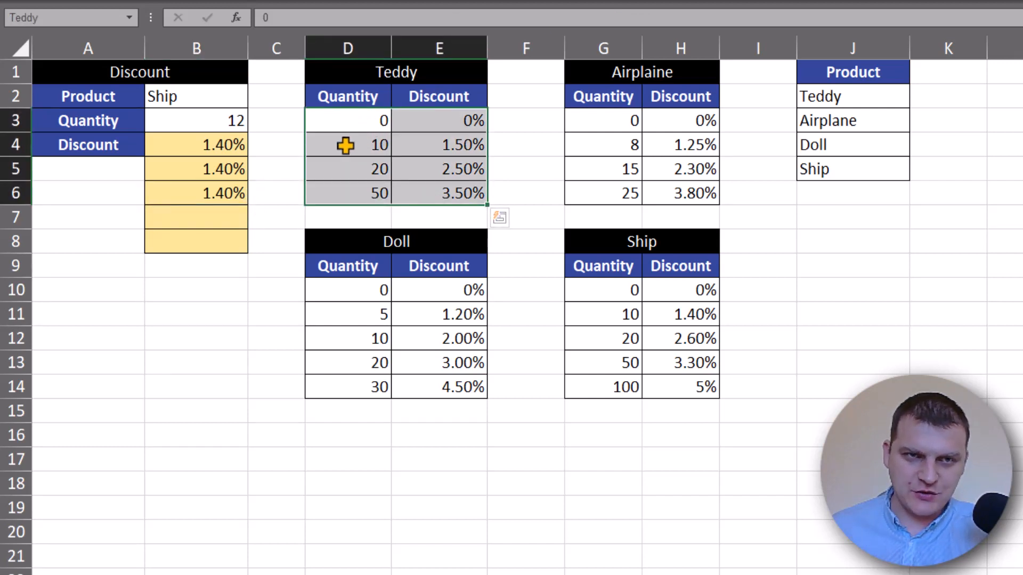
left_click_drag(611, 122, 705, 192)
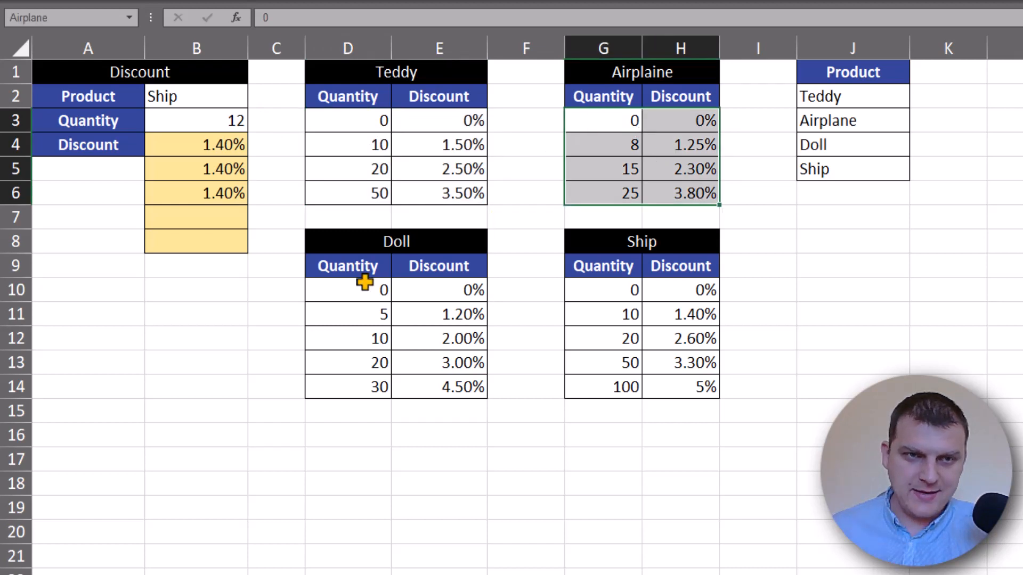
left_click_drag(359, 292, 440, 386)
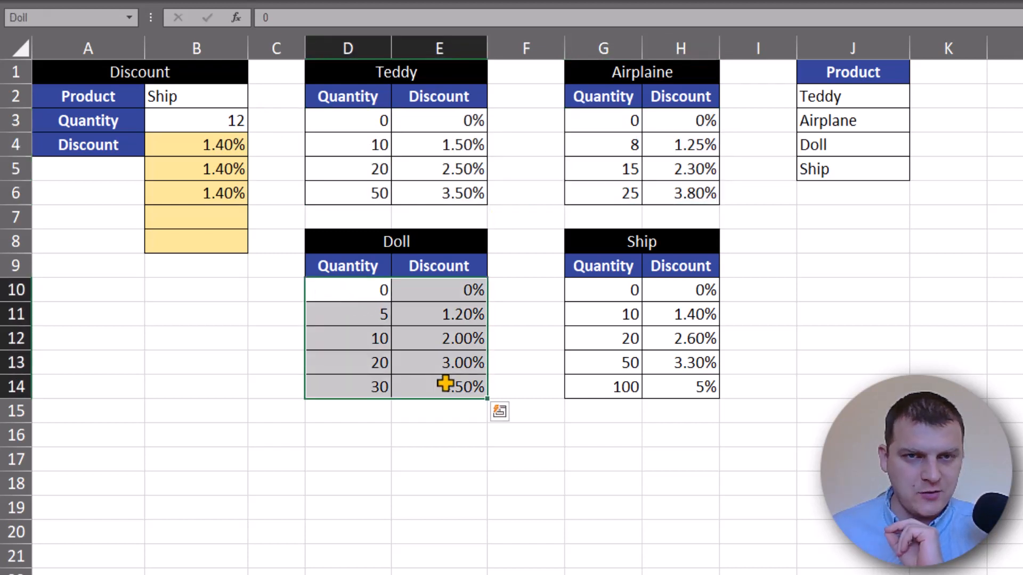
- Assign the range name Ship to the Ship table data in G10:H14
left_click_drag(623, 290, 691, 391)
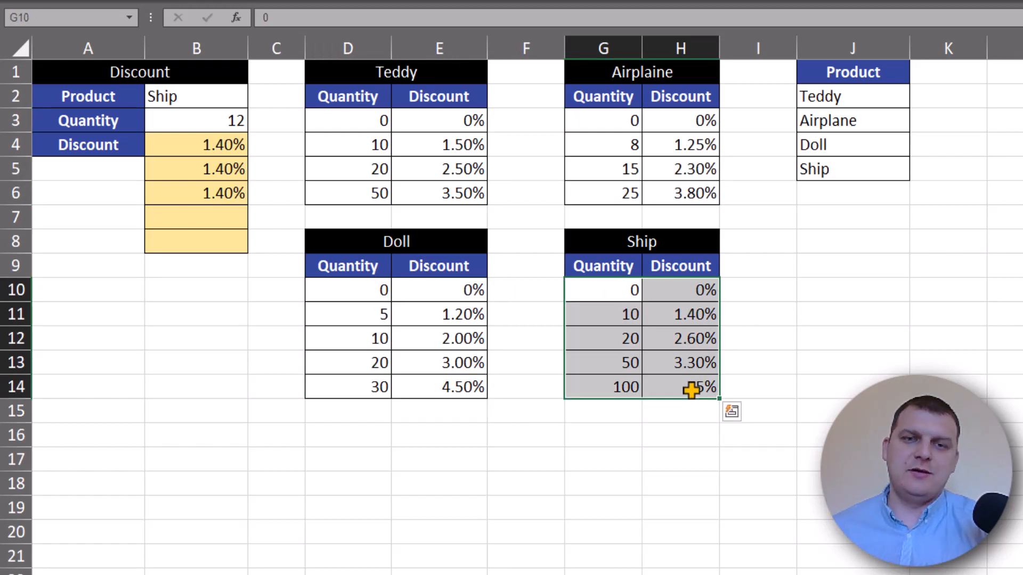
left_click(62, 18)
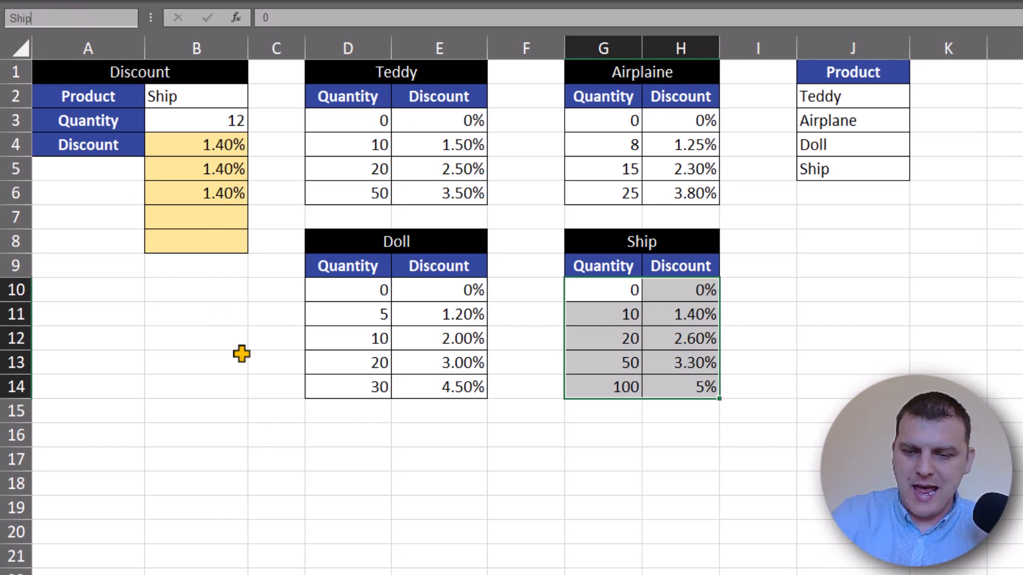
key("Return")
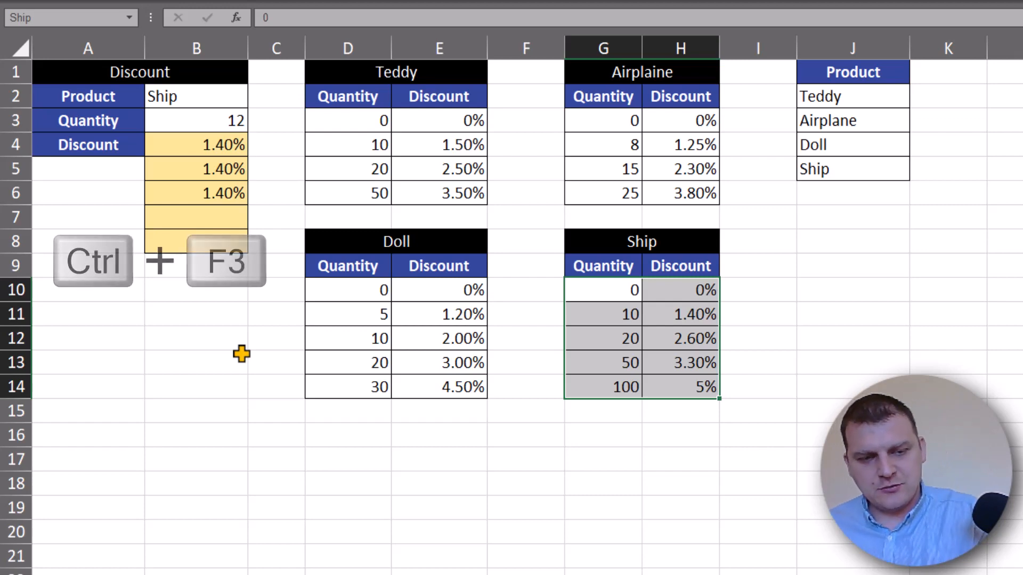
- Review the four defined product table names in the Name Manager
key("ctrl+F3")
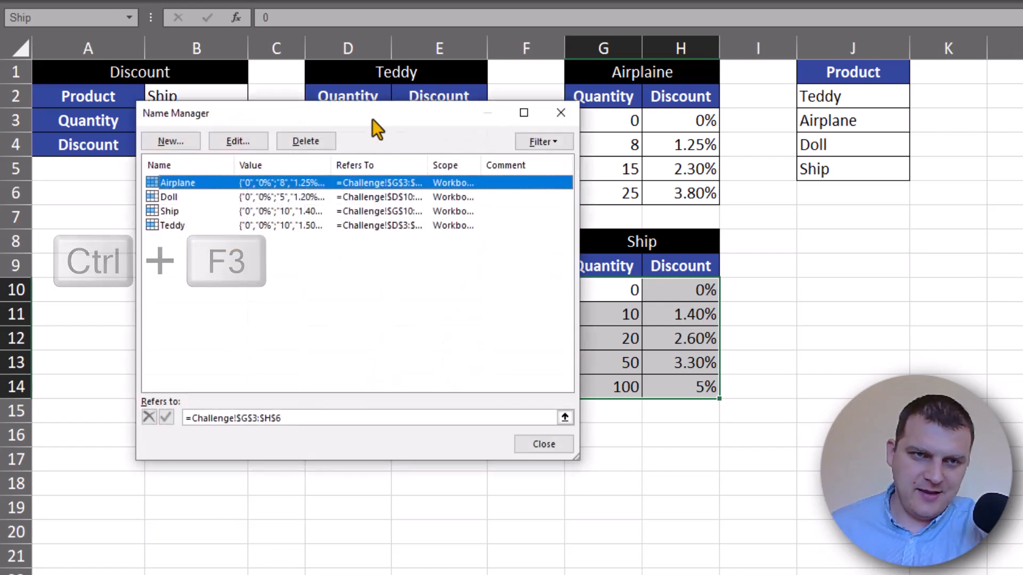
left_click_drag(372, 119, 525, 102)
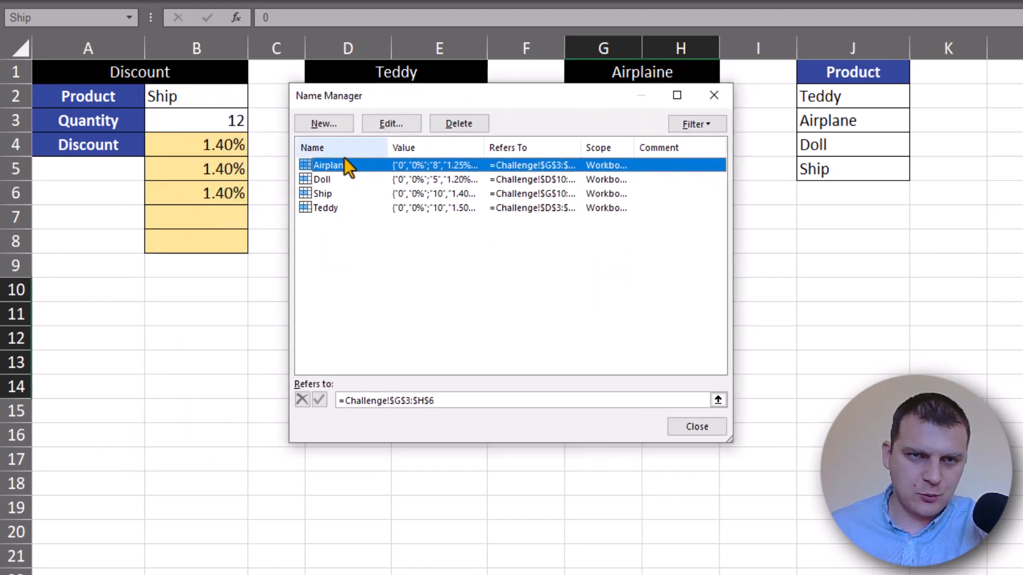
left_click(714, 96)
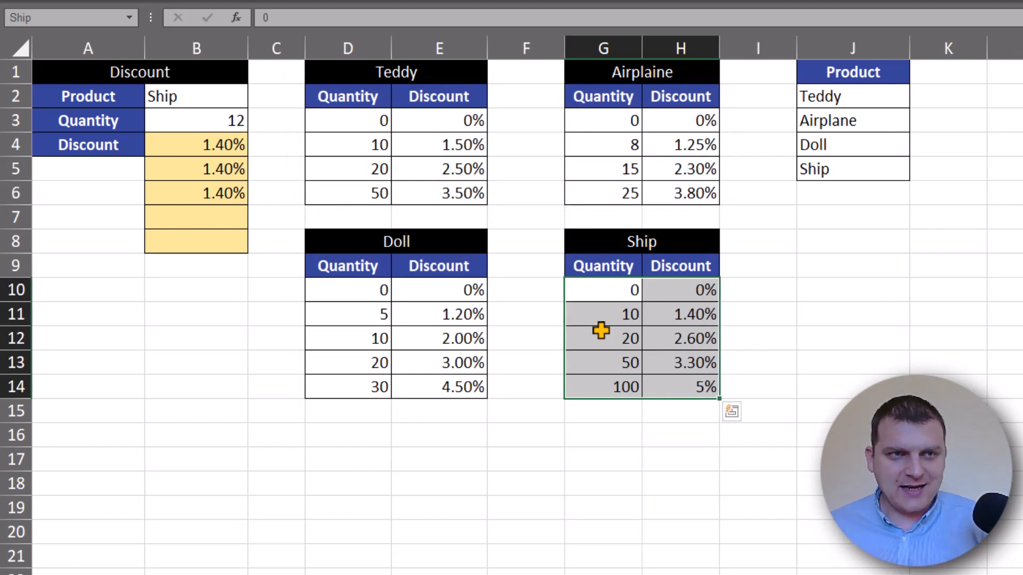
- Choose Teddy as the product in B2
left_click(169, 99)
left_click(256, 102)
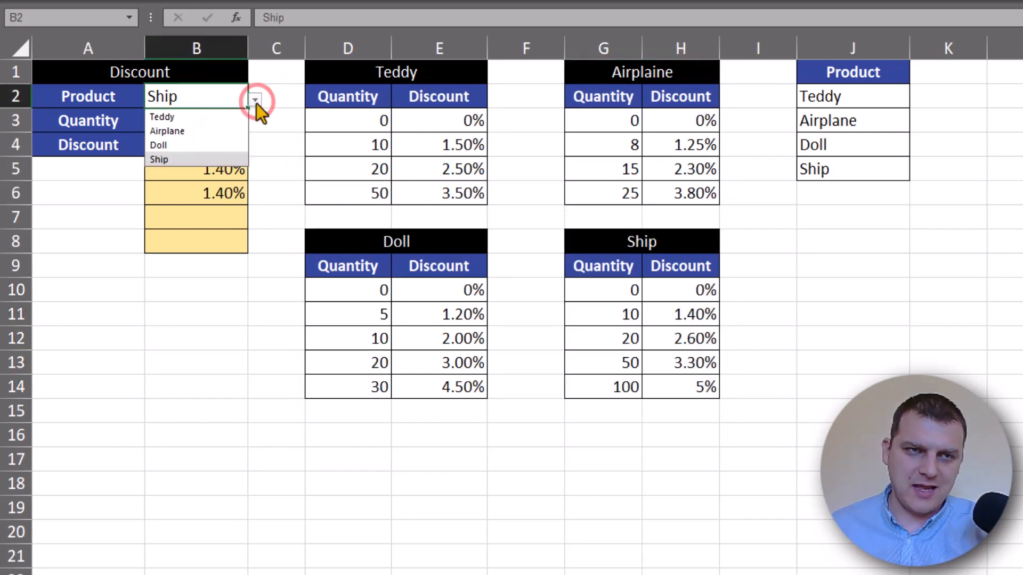
left_click(196, 116)
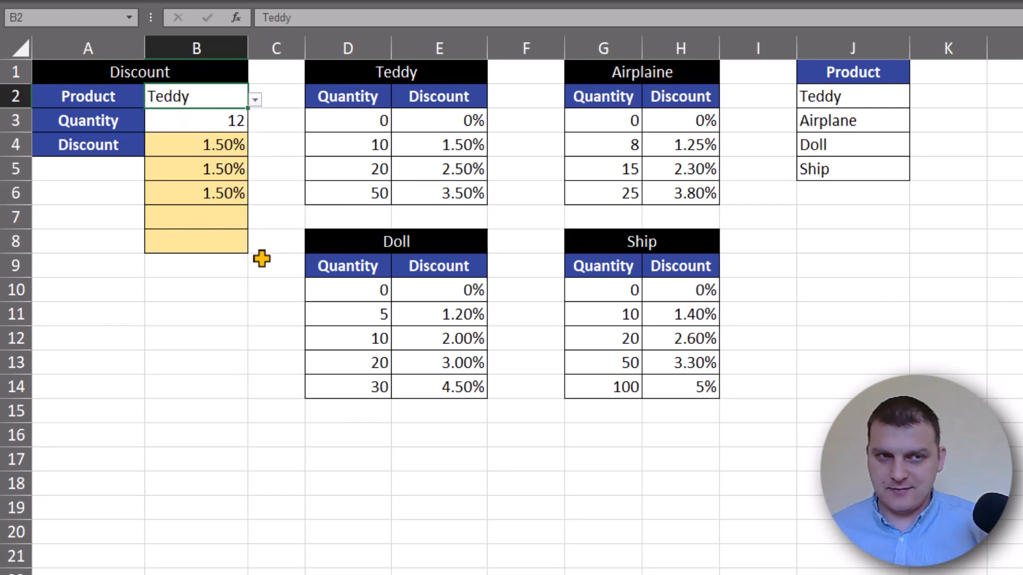
- Enter an INDIRECT formula in B7 that uses product B2 as its reference text
left_click(205, 224)
type("=")
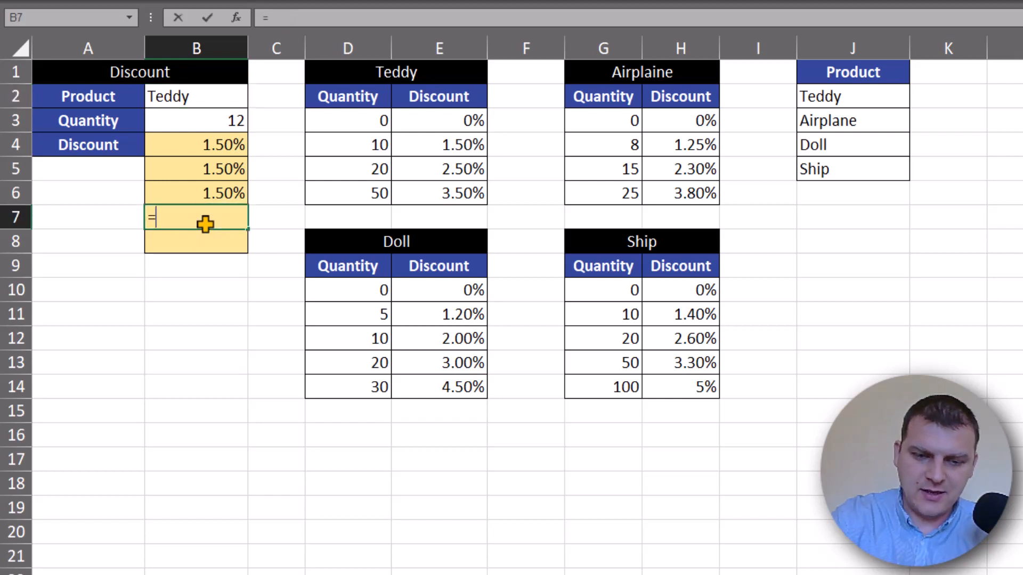
type("in")
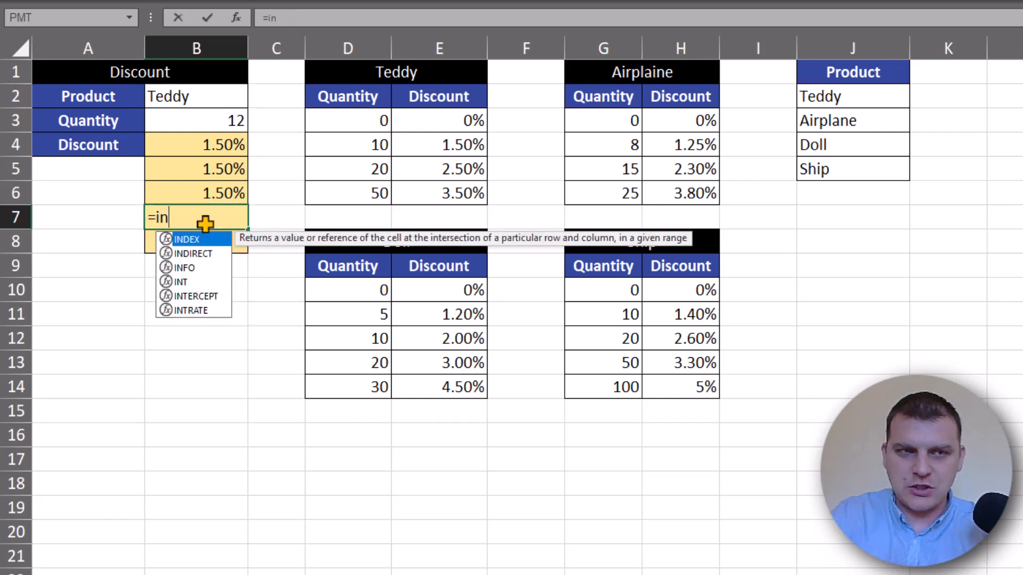
key("Down")
key("Tab")
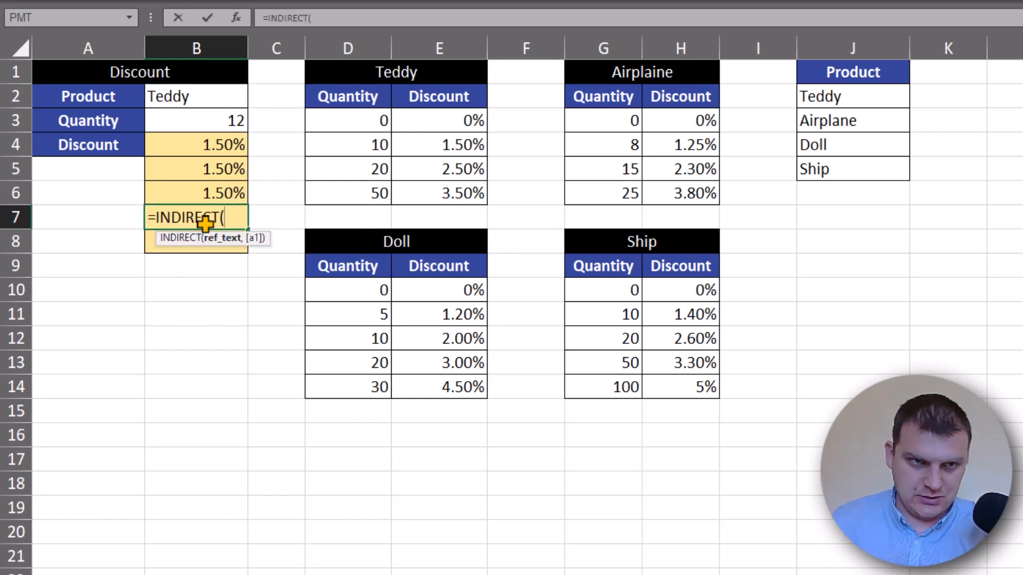
left_click(232, 97)
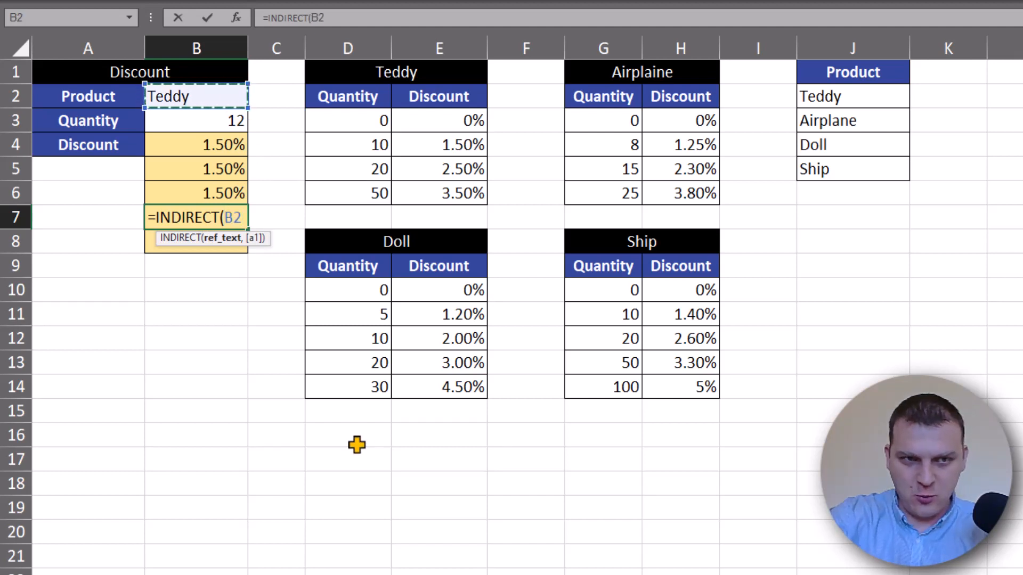
type(")")
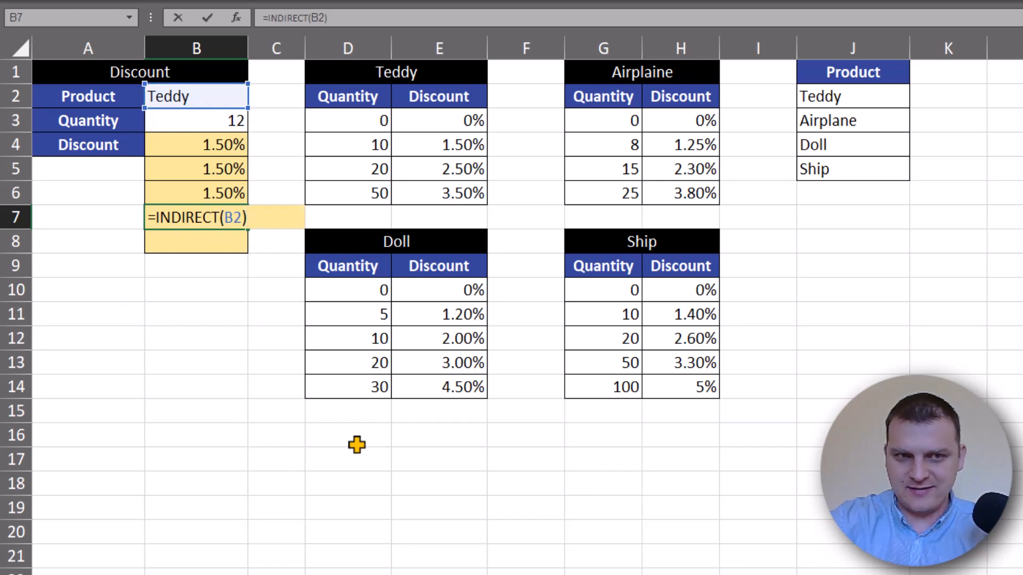
key("Return")
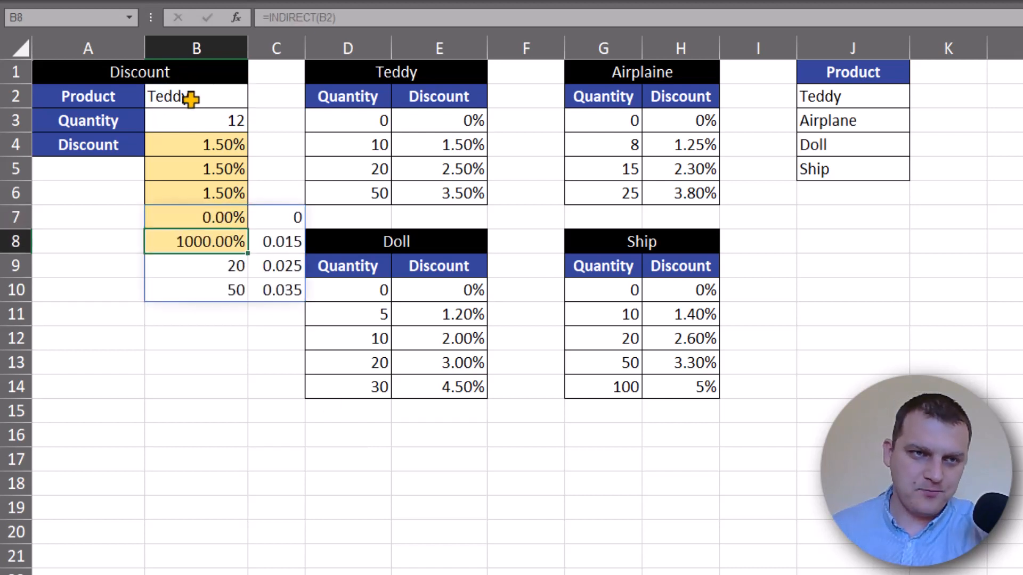
- Test the INDIRECT formula by choosing Airplane, Doll and Ship in turn as the product in B2
left_click(211, 89)
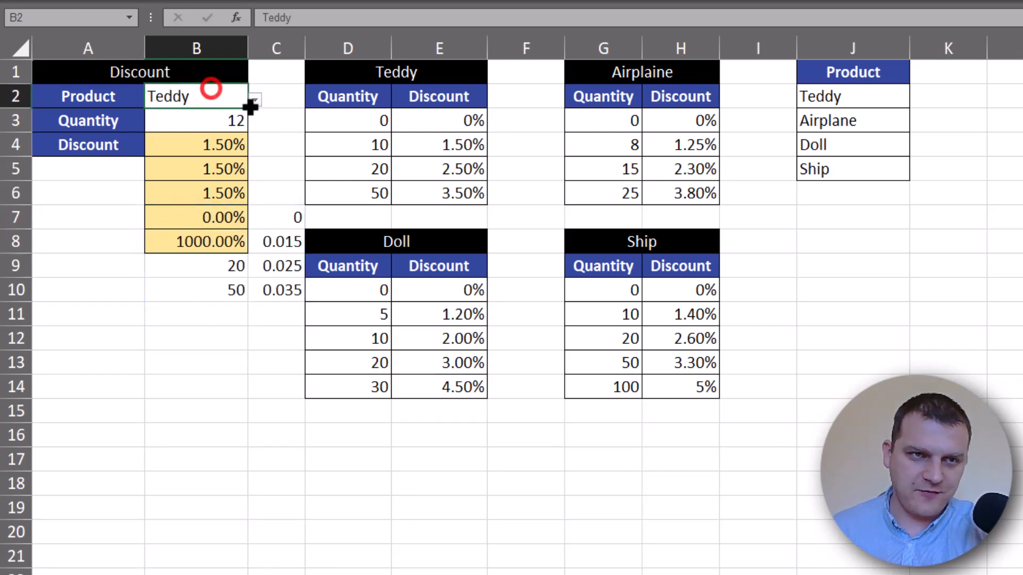
left_click(256, 100)
left_click(213, 130)
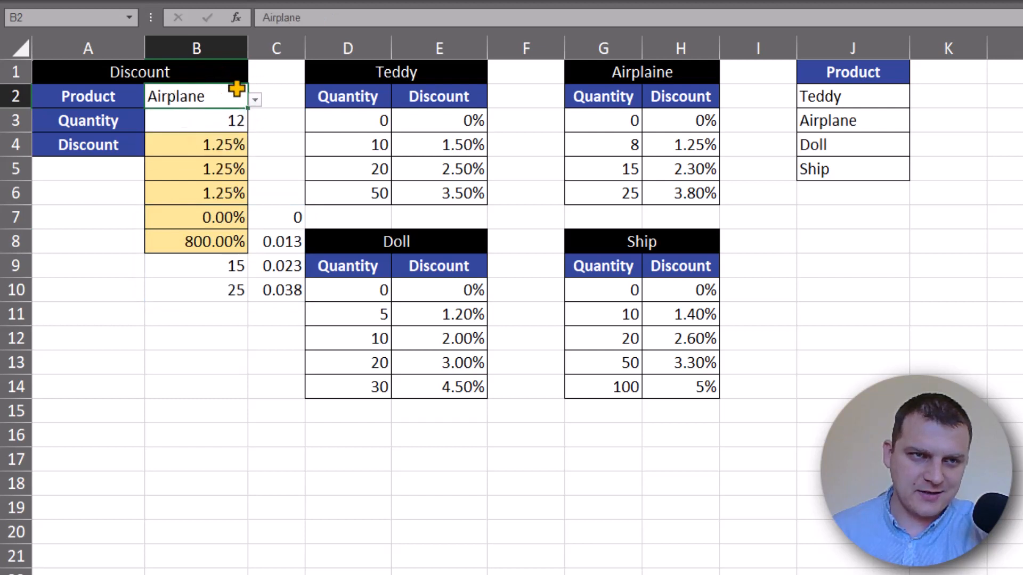
left_click(257, 101)
left_click(214, 147)
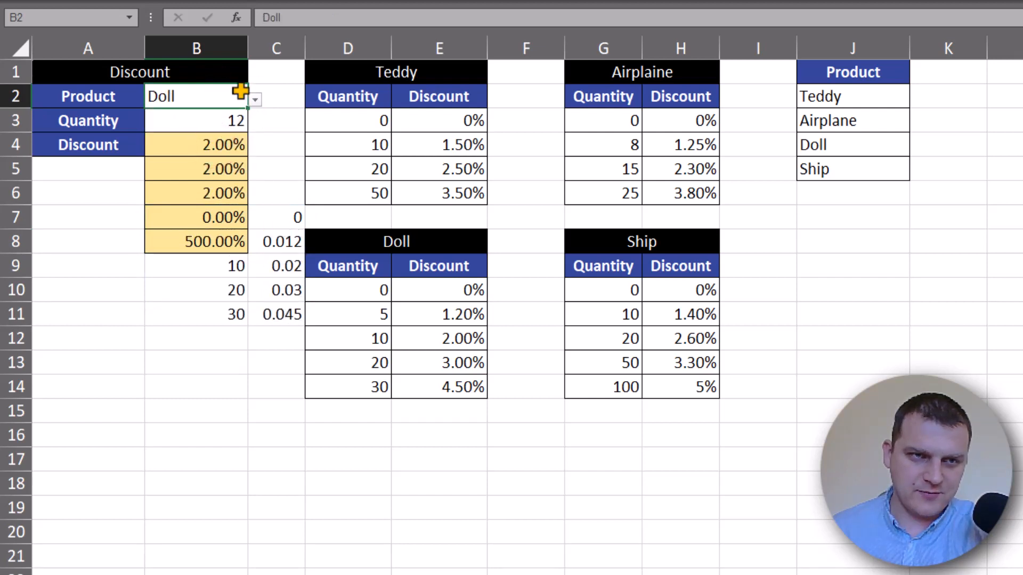
left_click(256, 102)
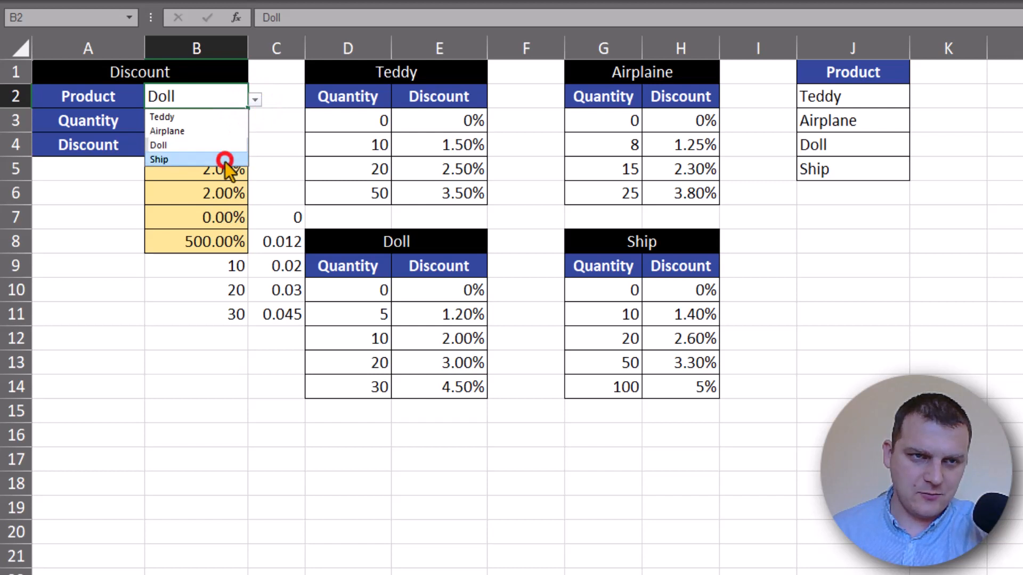
left_click(226, 159)
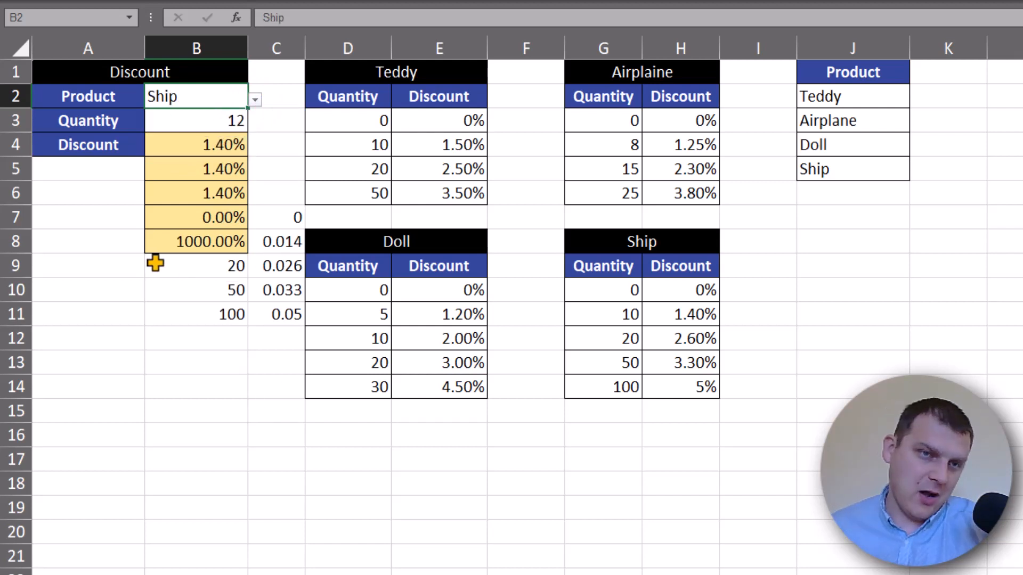
- Wrap the INDIRECT(B2) formula in B7 in a VLOOKUP that uses quantity B3 as the lookup value
left_click(196, 220)
double_click(155, 216)
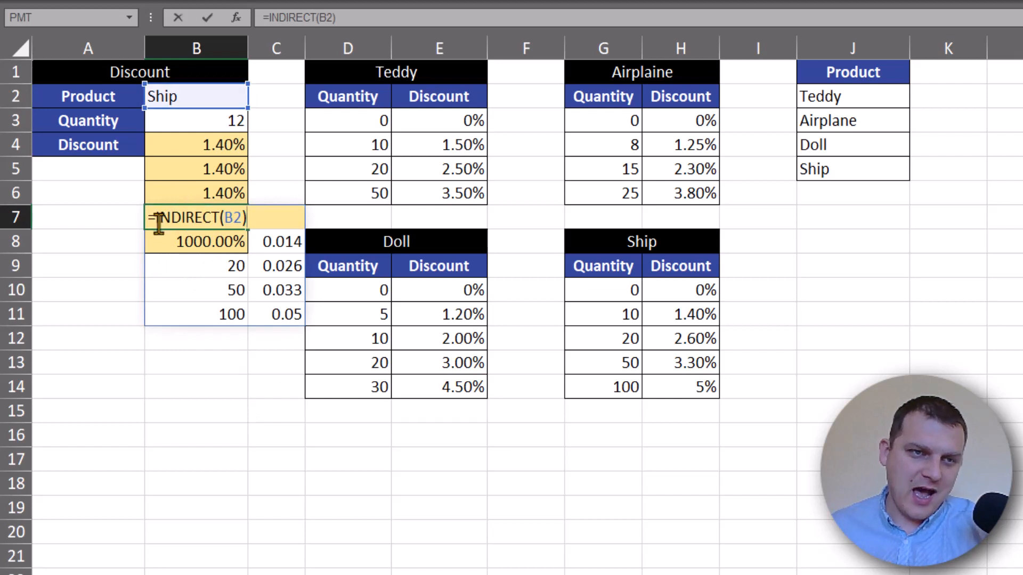
left_click(156, 220)
key("Left")
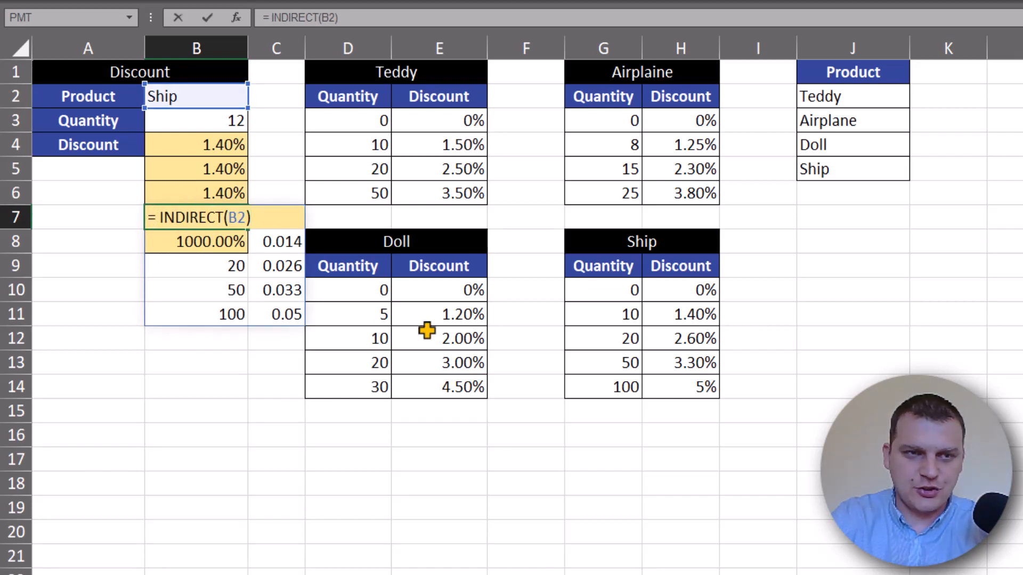
type("vl")
key("Tab")
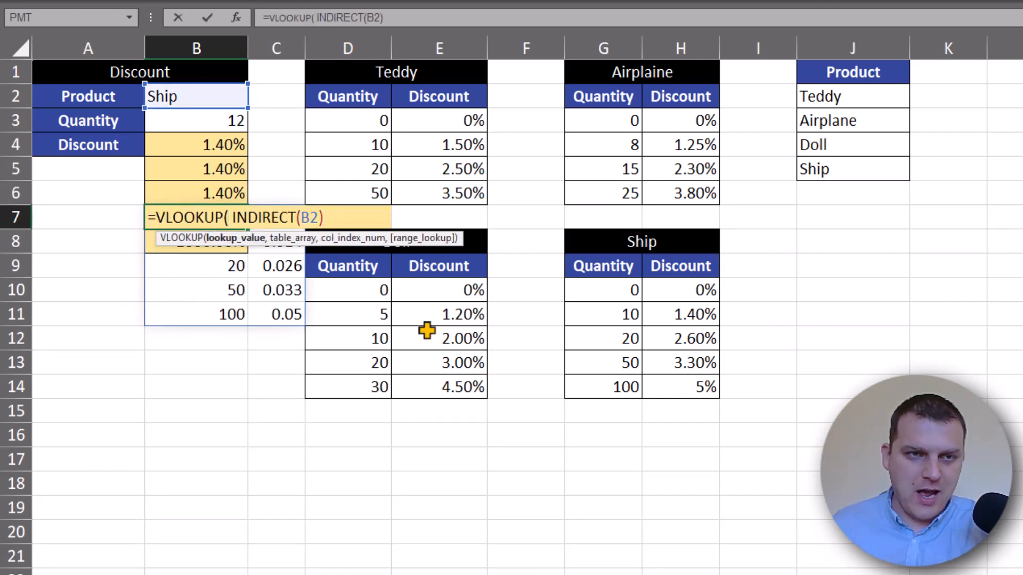
left_click(202, 120)
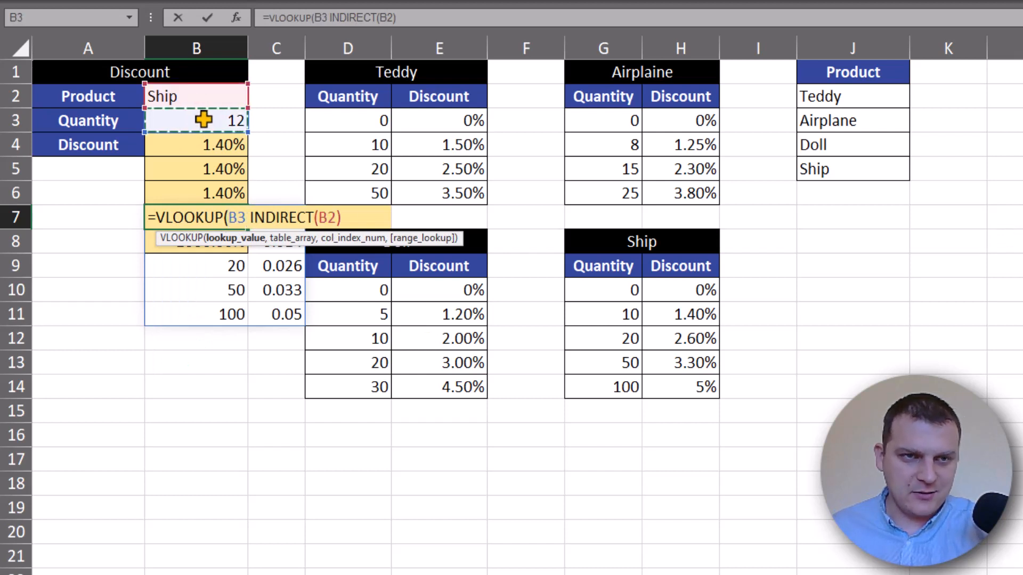
type(",")
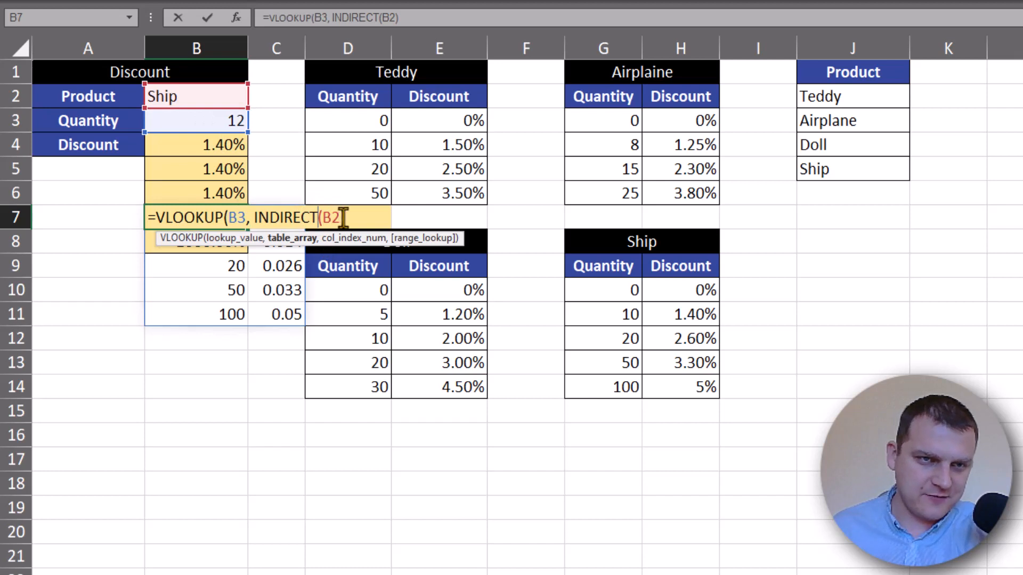
- Complete the VLOOKUP in B7 with column index 2 and range lookup 1 for an approximate match
type(",")
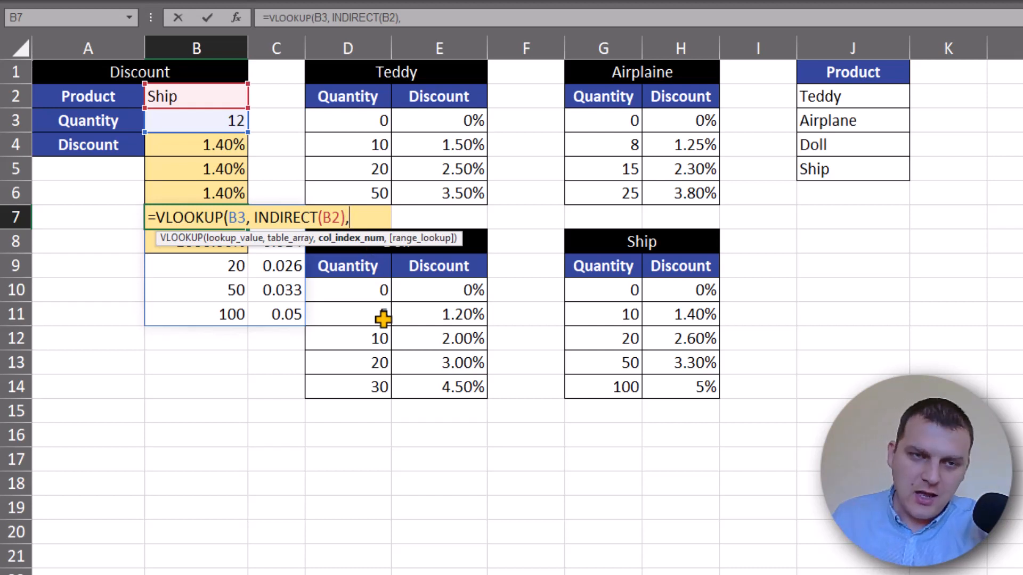
type("2")
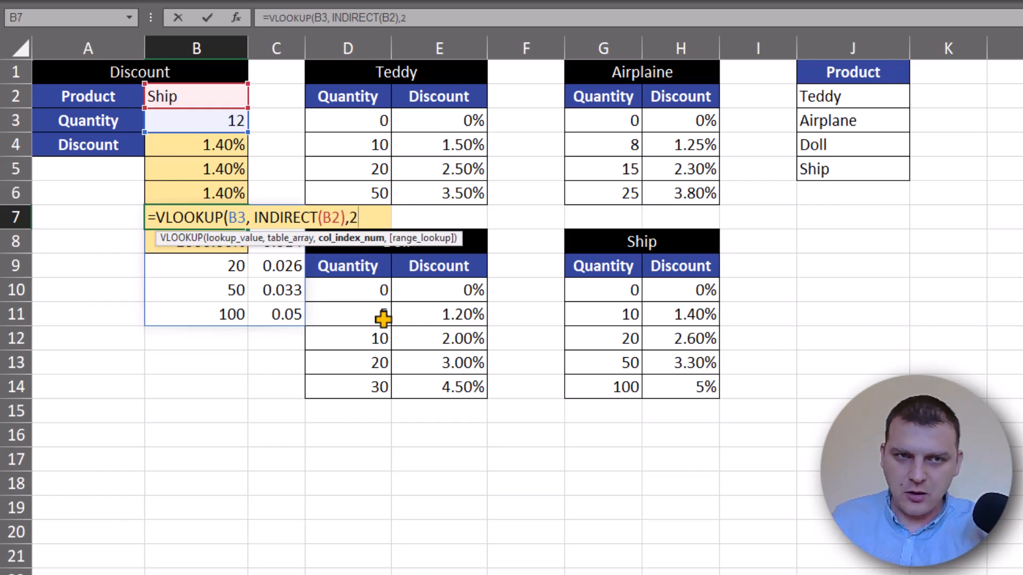
type(",")
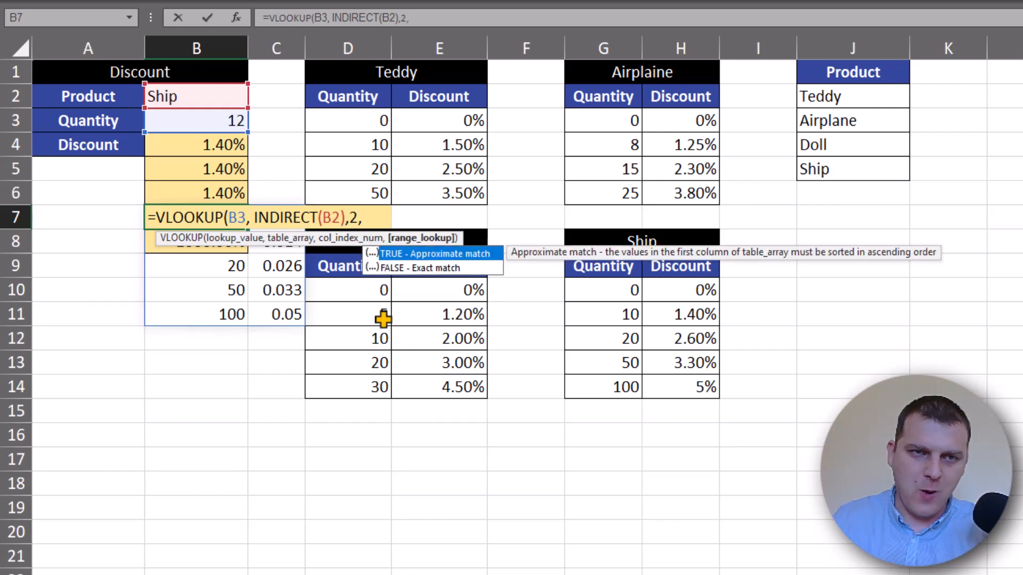
type("1")
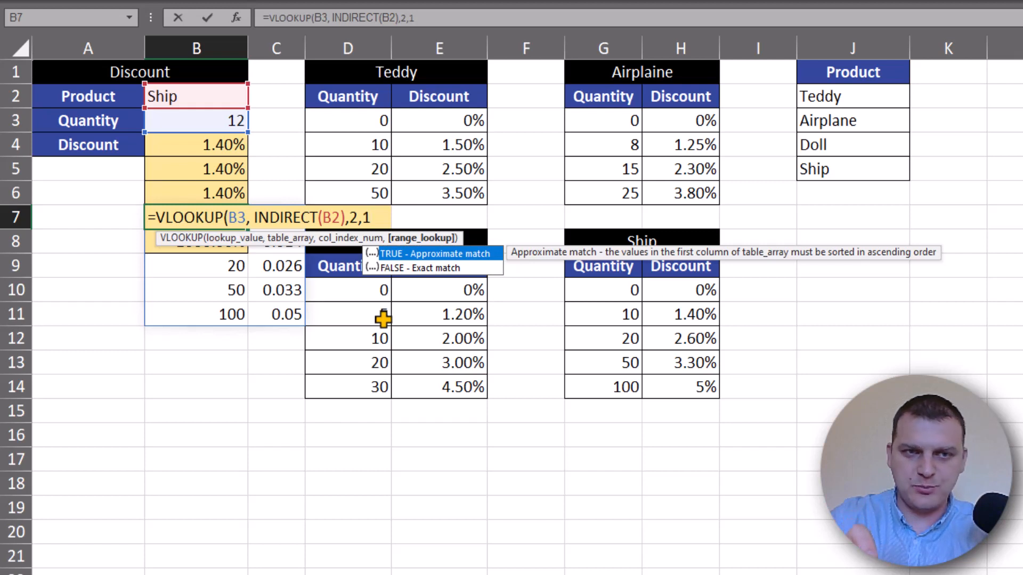
type(")")
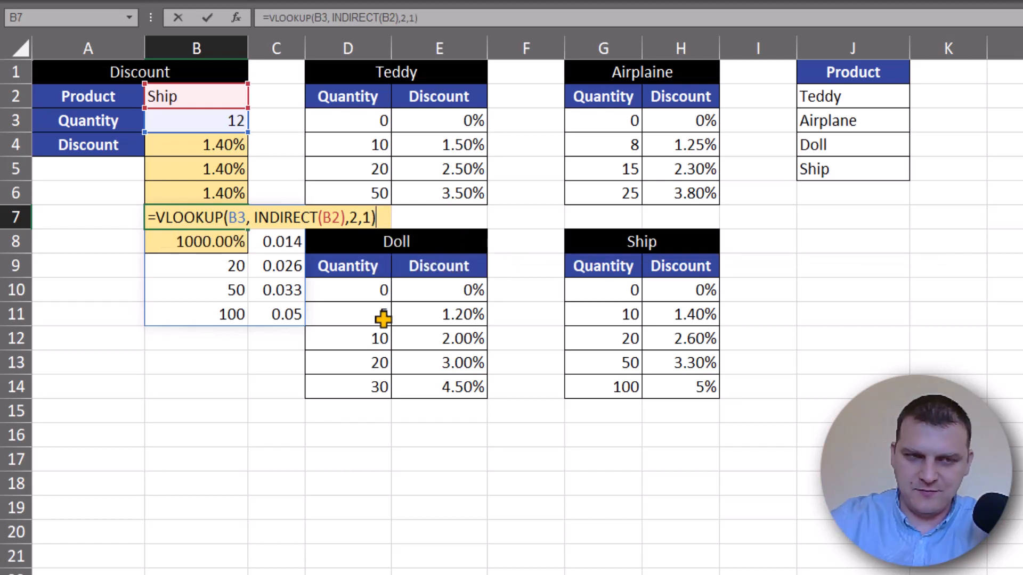
key("Return")
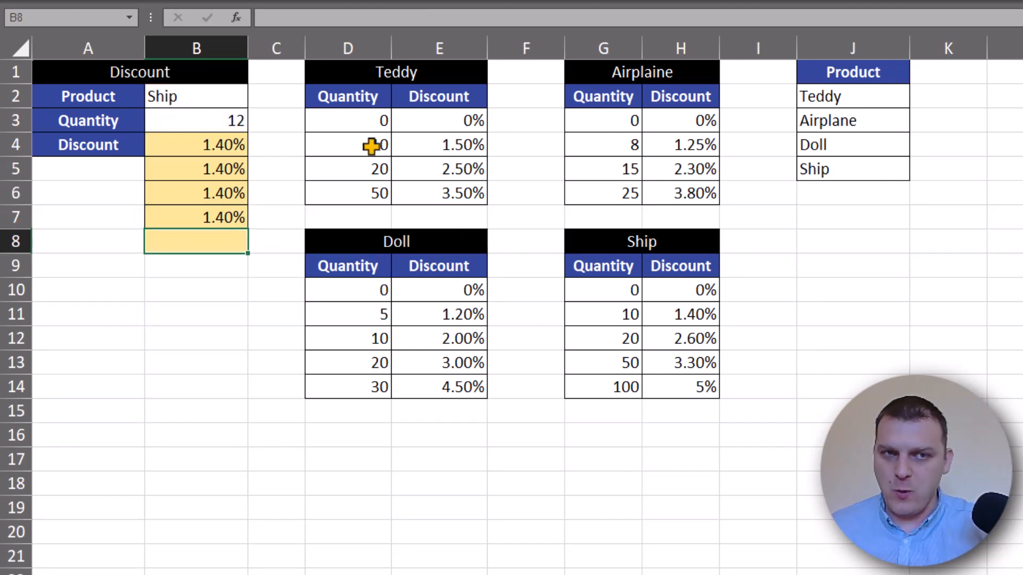
- Review the named Teddy range D3:E6 and the VLOOKUP formula in B7
left_click_drag(358, 120, 426, 192)
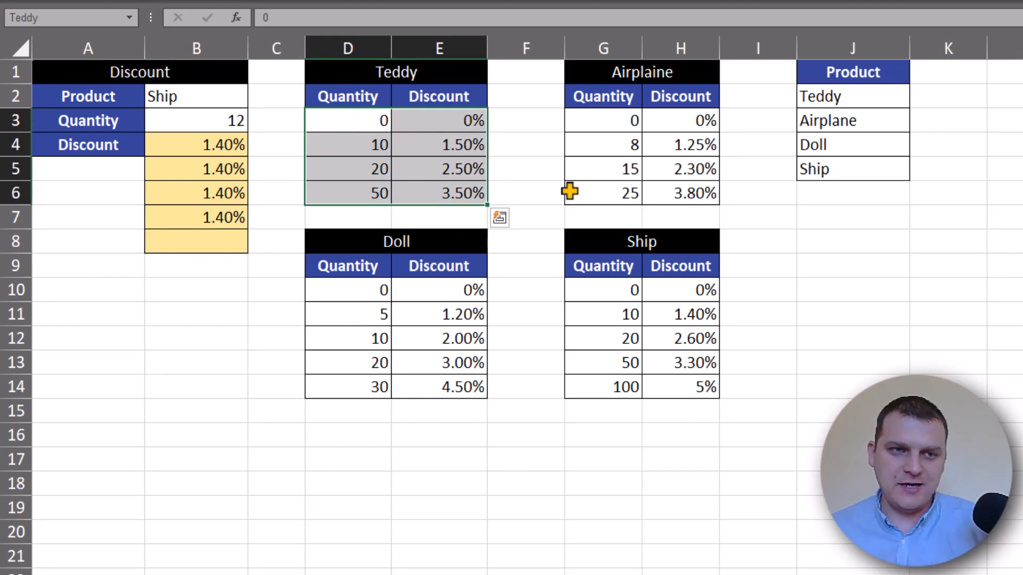
left_click(227, 215)
key("F2")
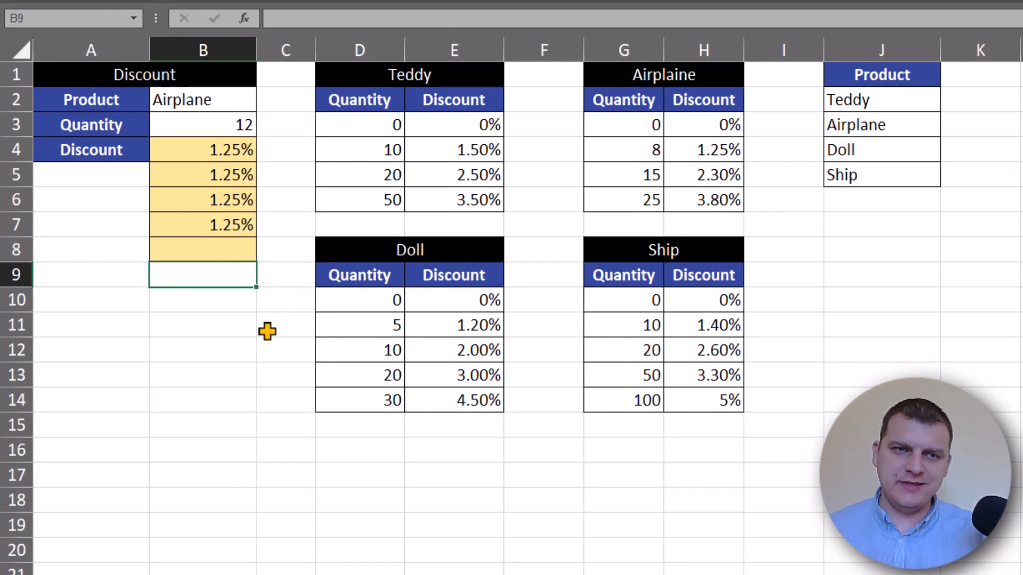
left_click_drag(361, 128, 432, 190)
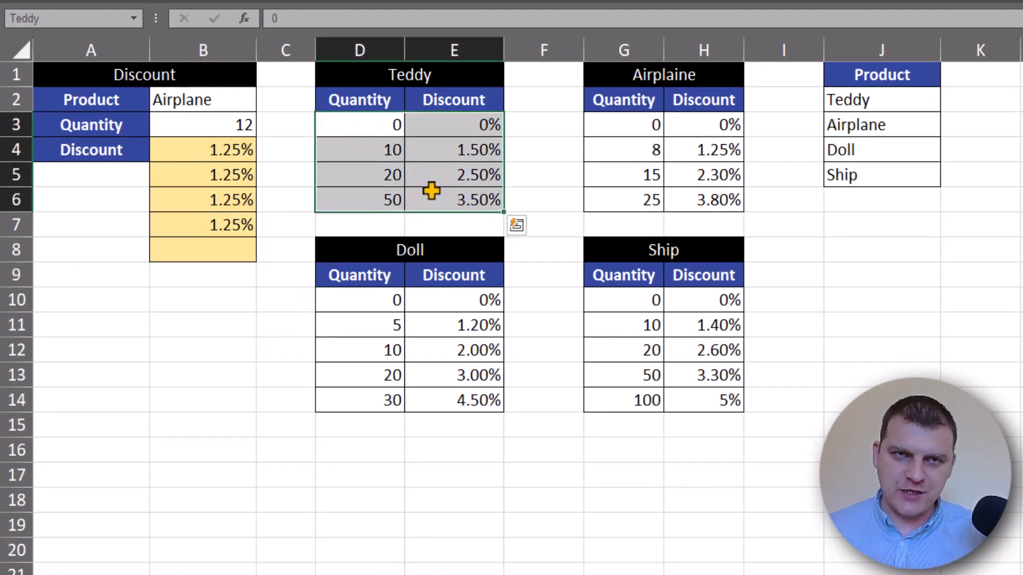
- Start an INDEX formula in B8 with INDIRECT of product B2 as its array
left_click(235, 248)
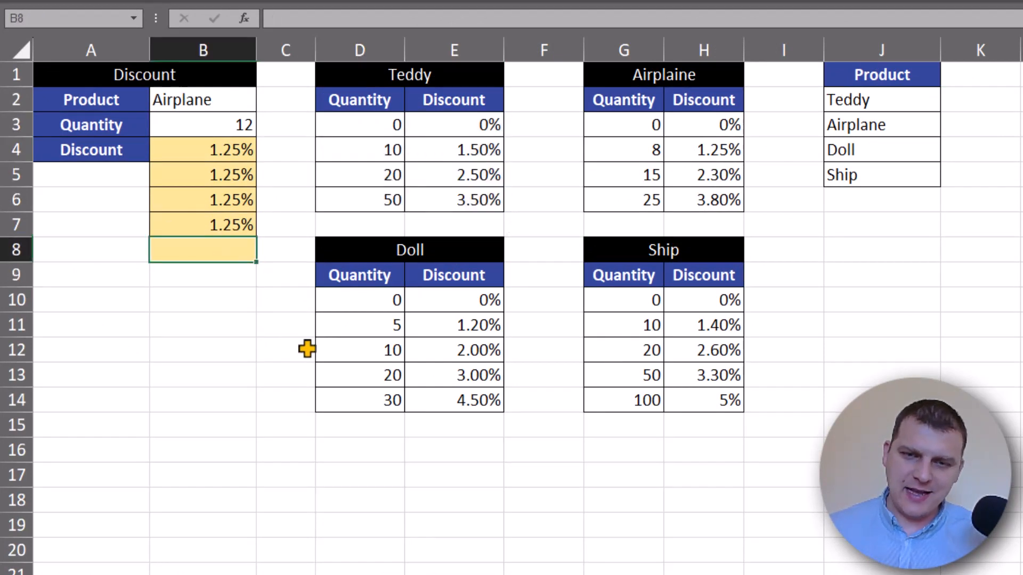
type("=ind")
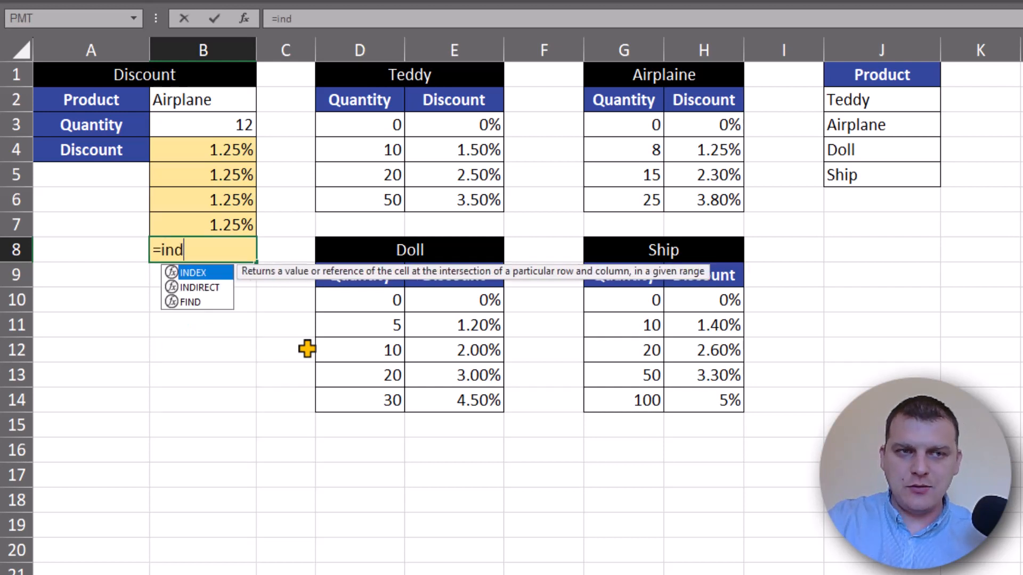
key("Tab")
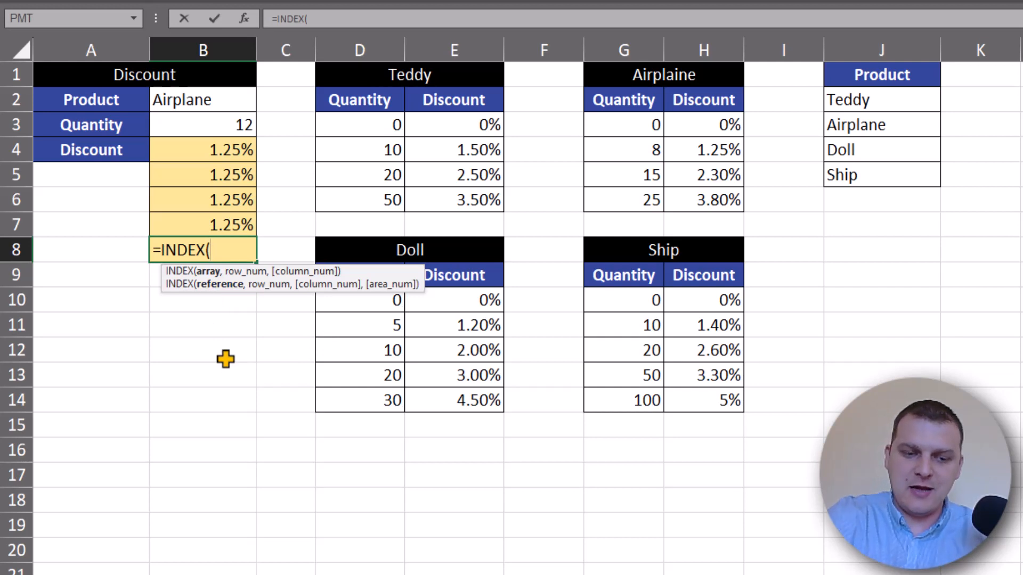
type("ind")
key("Down")
key("Tab")
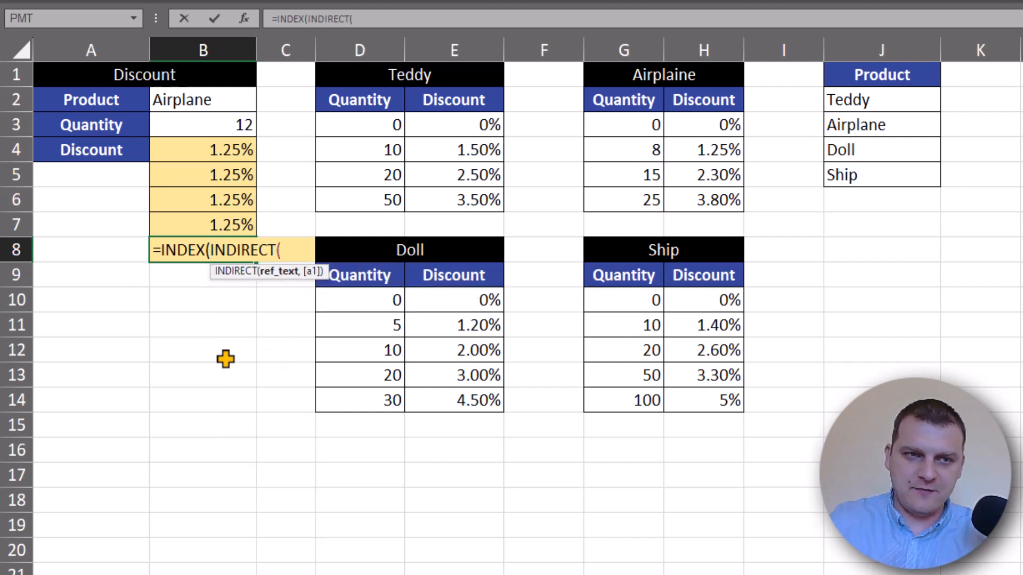
left_click(222, 91)
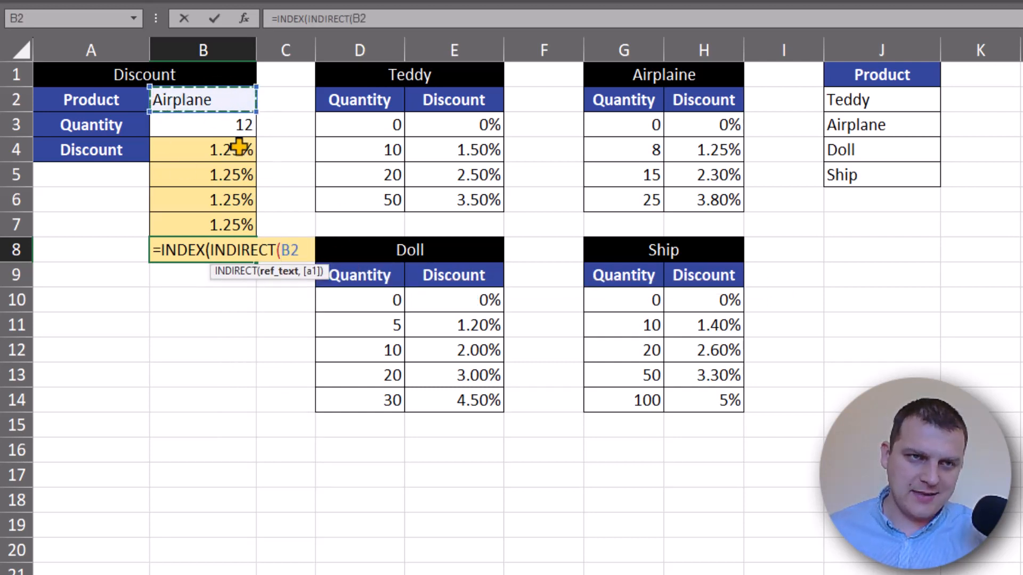
type(")")
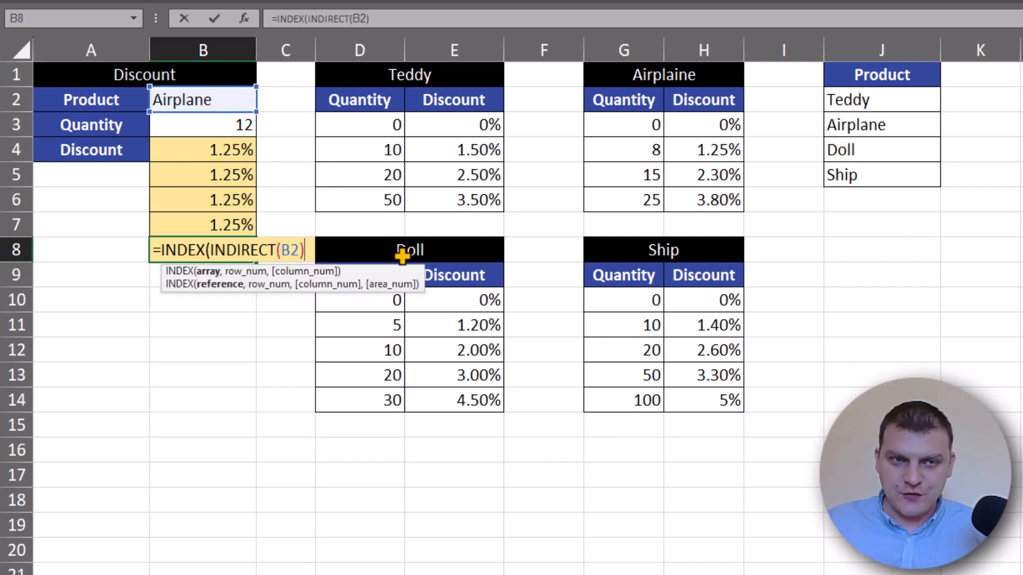
type(",")
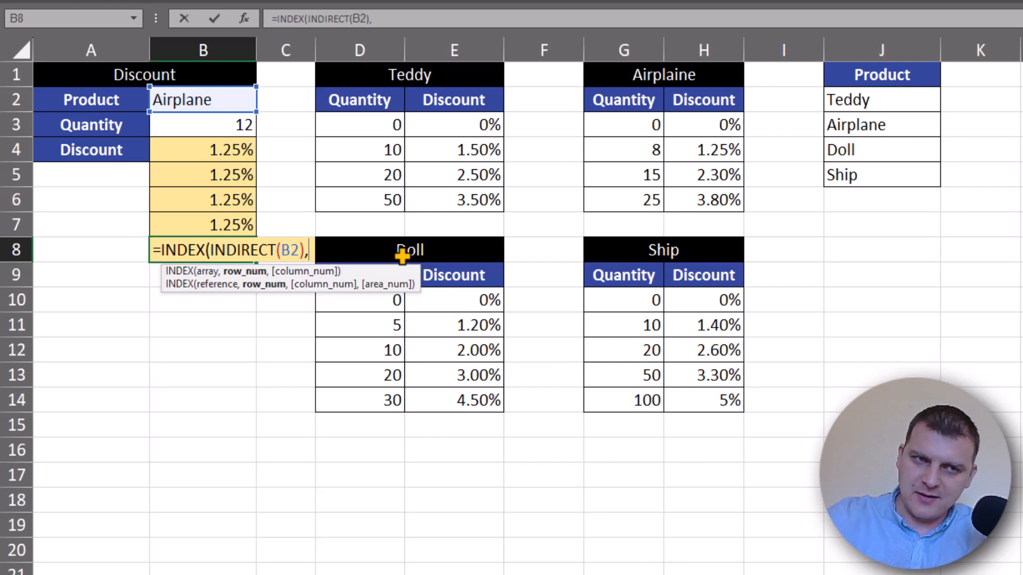
- Complete the INDEX formula in B8 with row number 0 and column number 1 to return the whole quantity column
type("0")
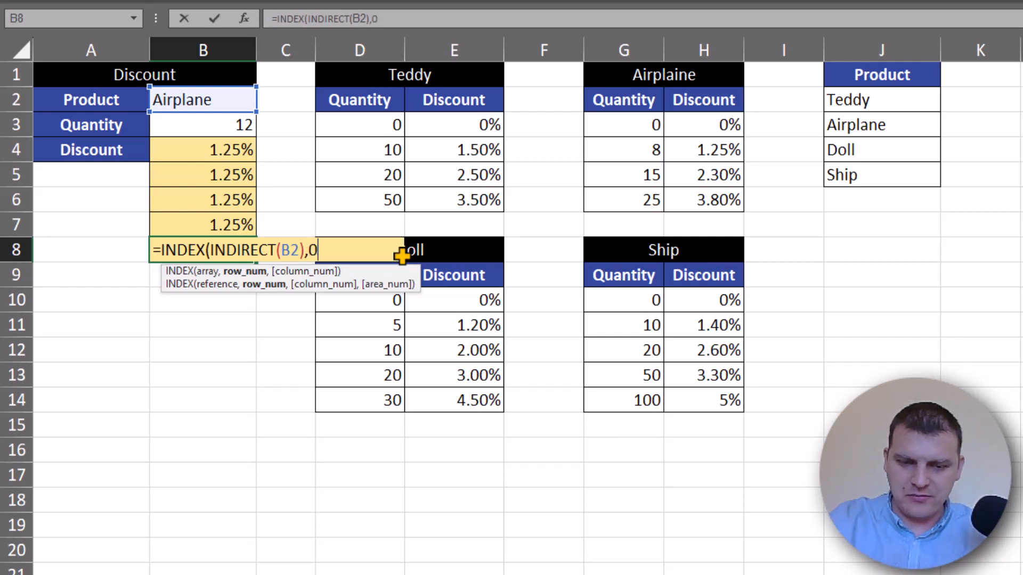
type(",")
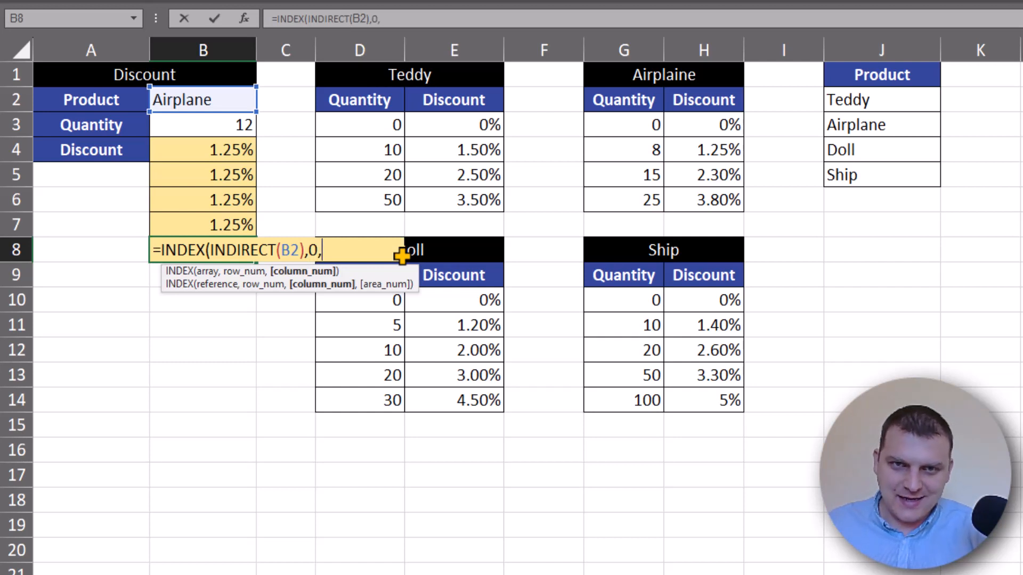
type("1")
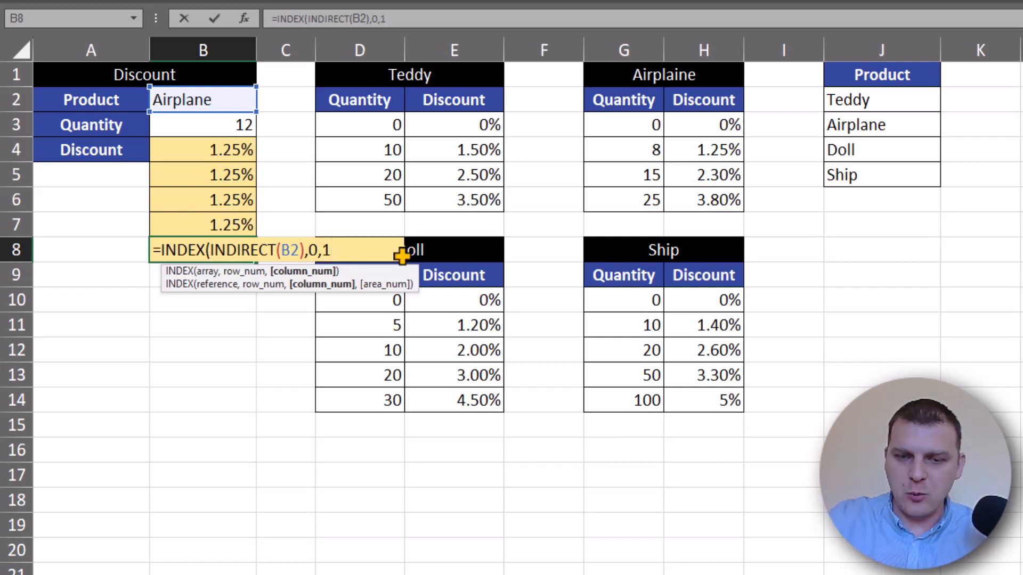
type(")")
key("Return")
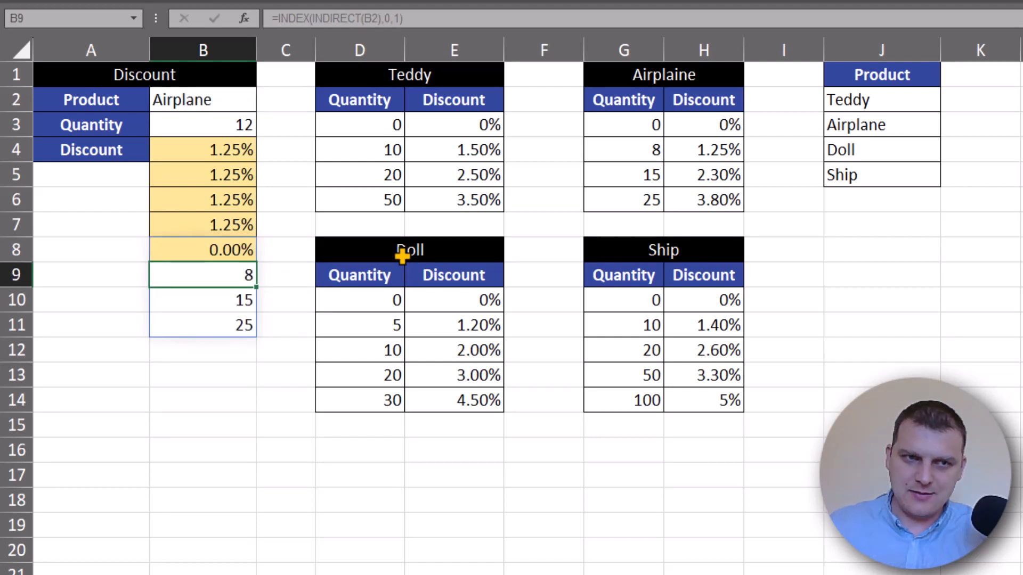
- Test the INDEX formula by choosing Doll and Ship in turn as the product in B2, and select quantity B3
left_click(218, 100)
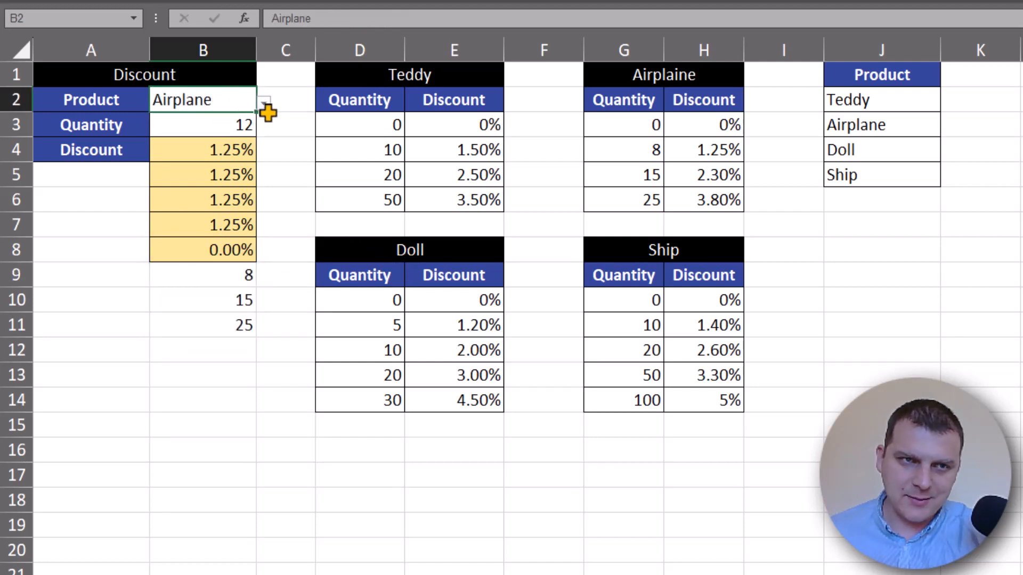
left_click(266, 108)
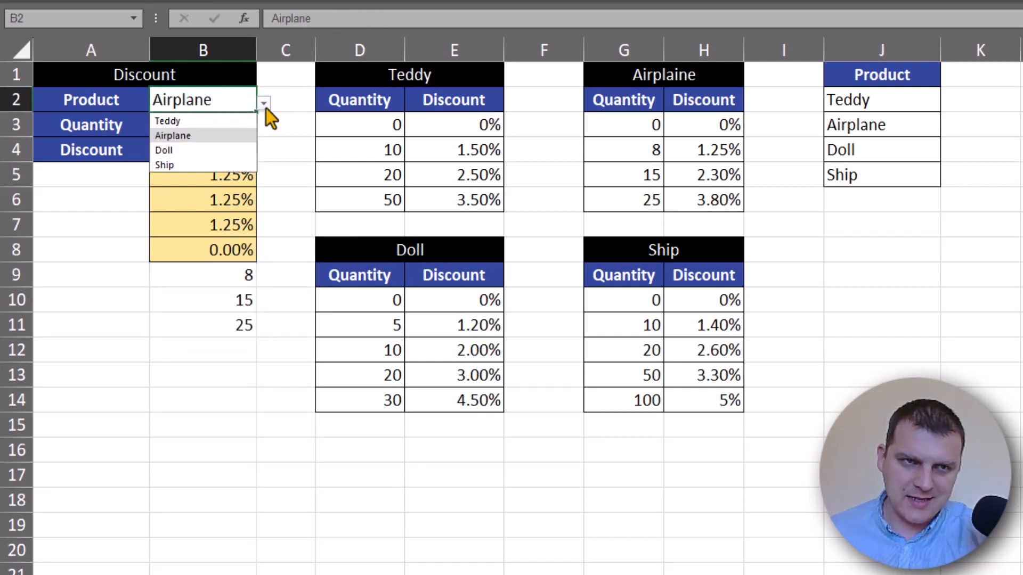
left_click(219, 149)
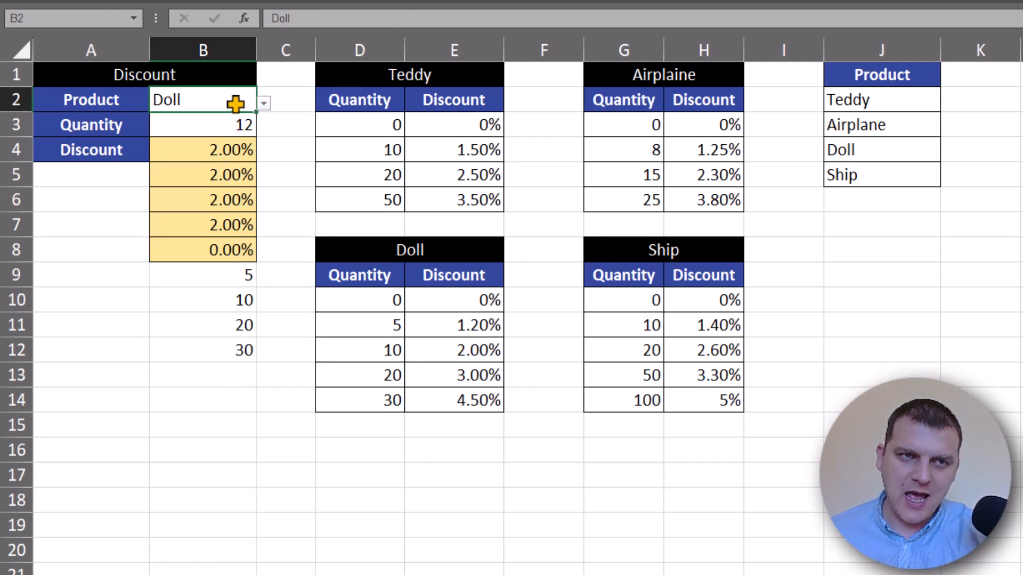
left_click(264, 104)
left_click(215, 166)
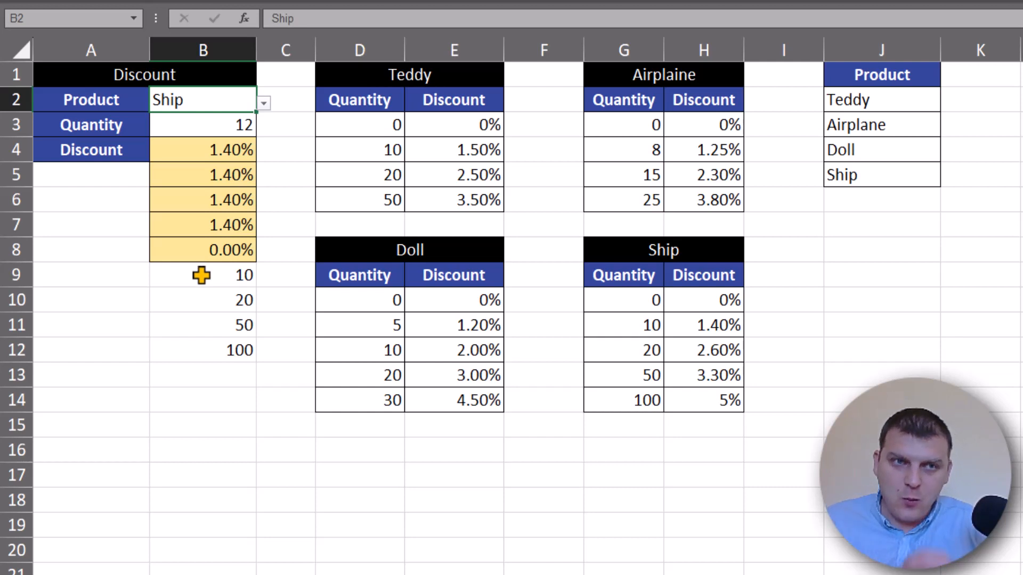
left_click(234, 123)
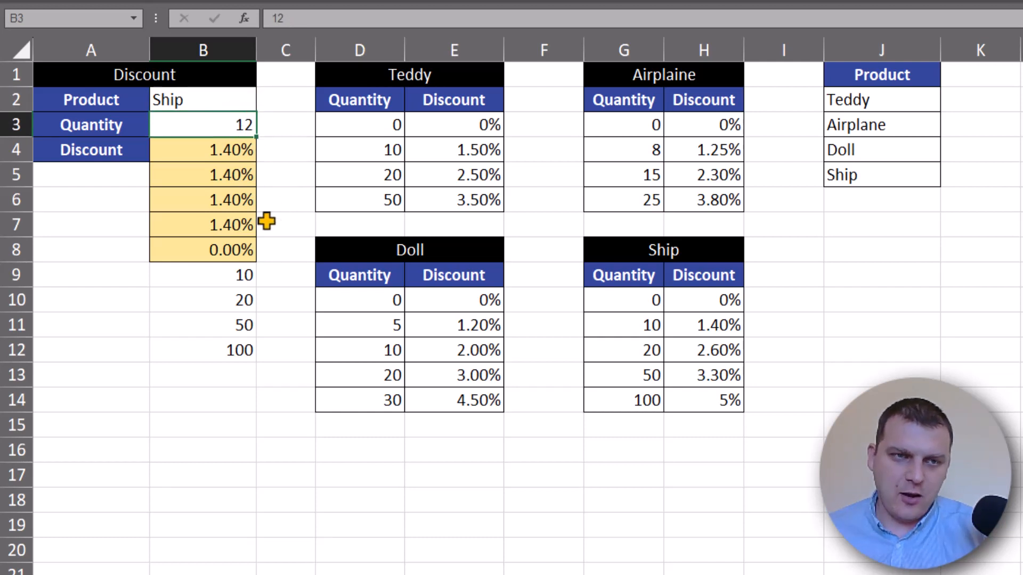
- Wrap the INDEX formula in B8 in a MATCH function with quantity B3 as the lookup value
left_click(232, 250)
key("F2")
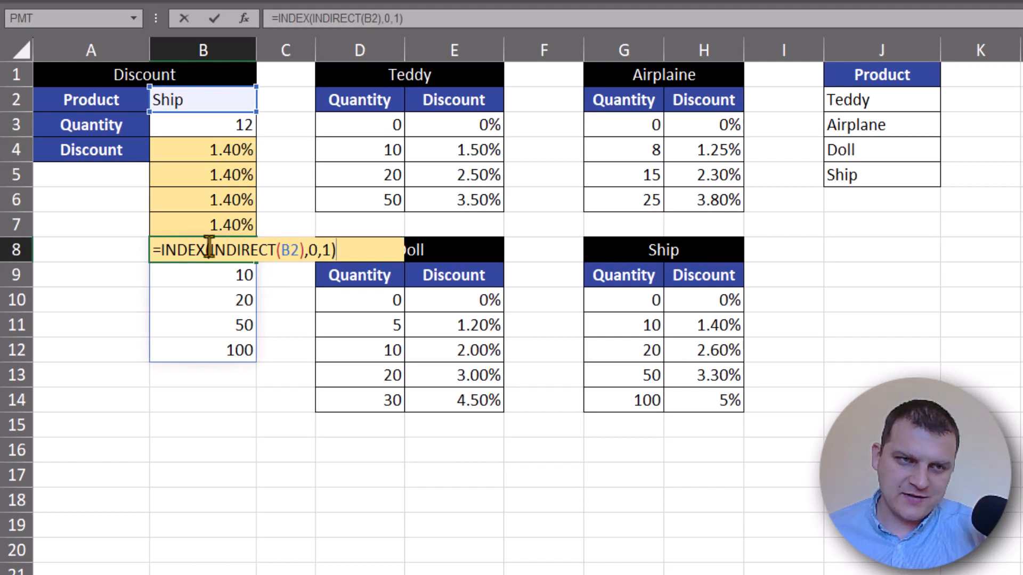
left_click(161, 250)
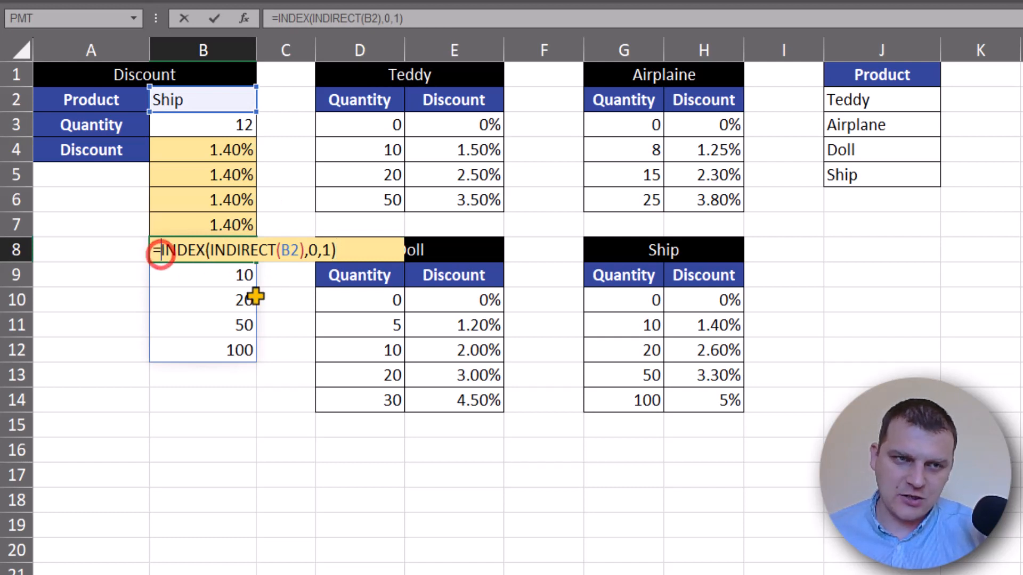
type("ma")
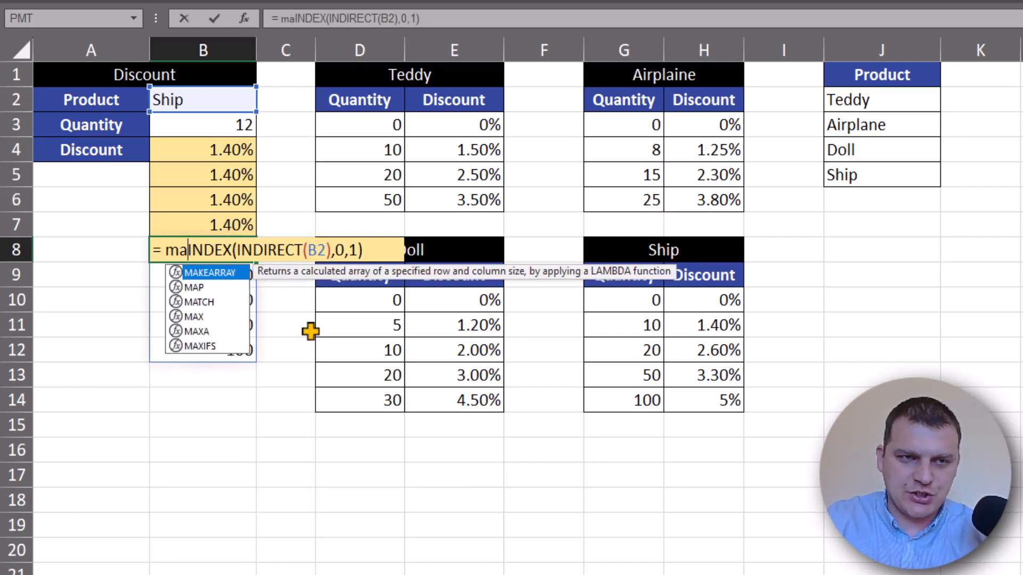
type("t")
key("Left")
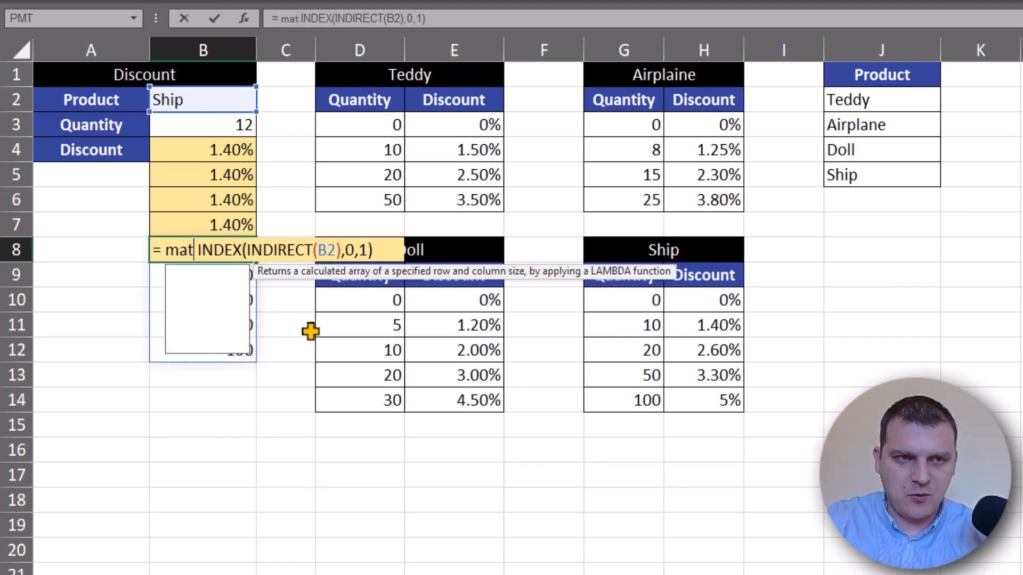
key("Tab")
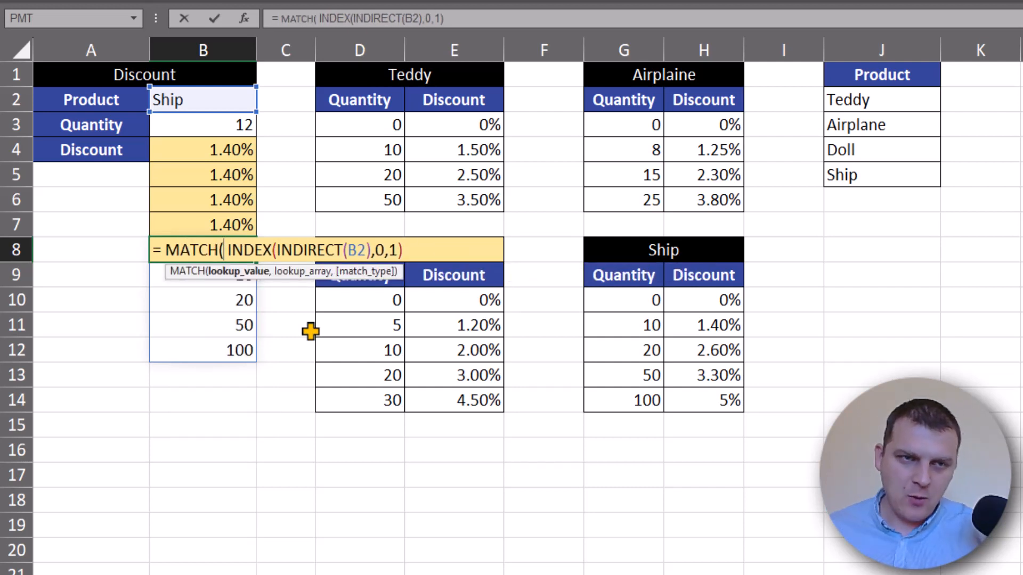
left_click(198, 125)
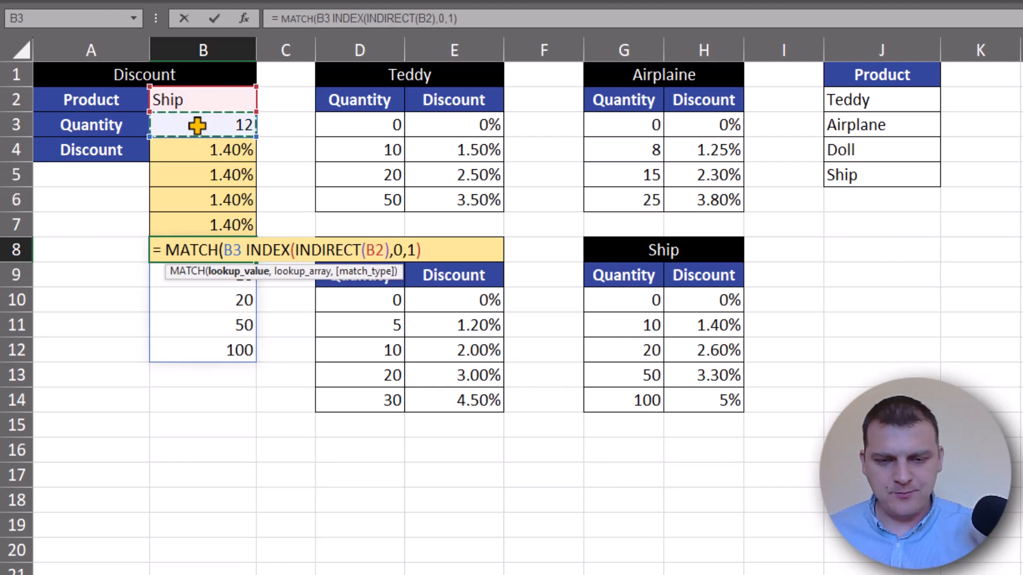
type(",")
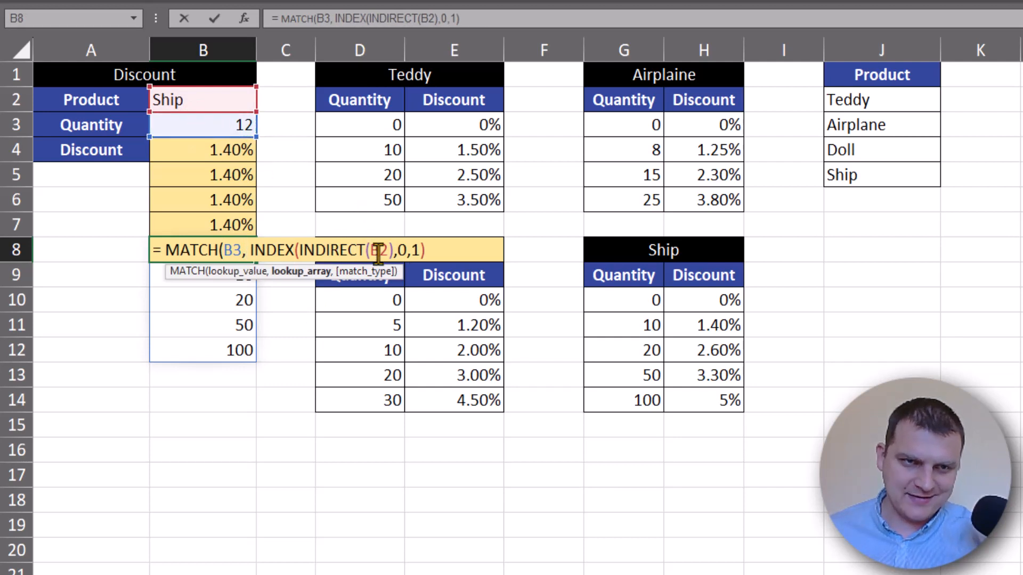
- Set the MATCH type to 1 (Less than), close the function and commit the formula in B8
left_click(349, 250)
left_click(459, 250)
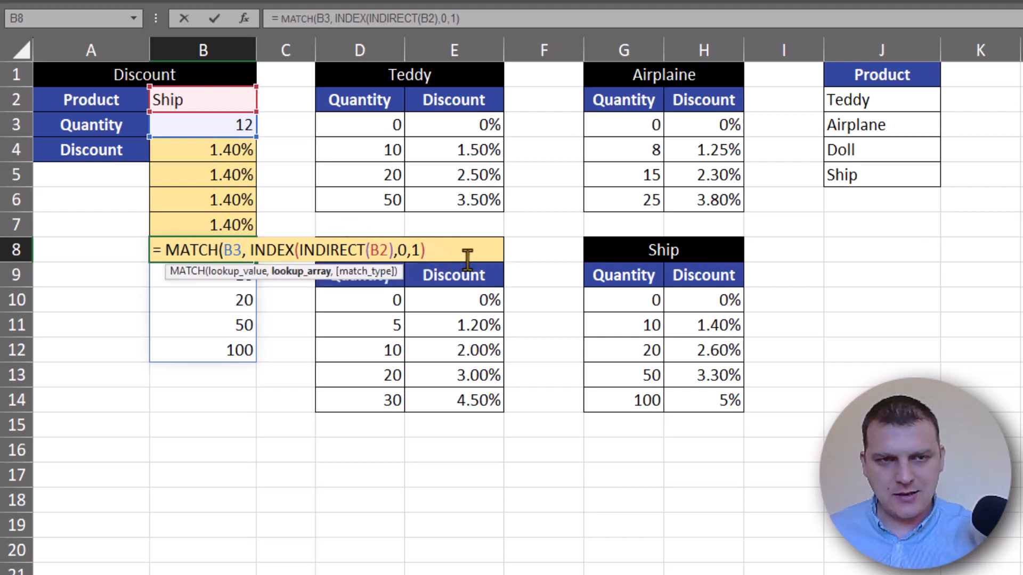
type(",")
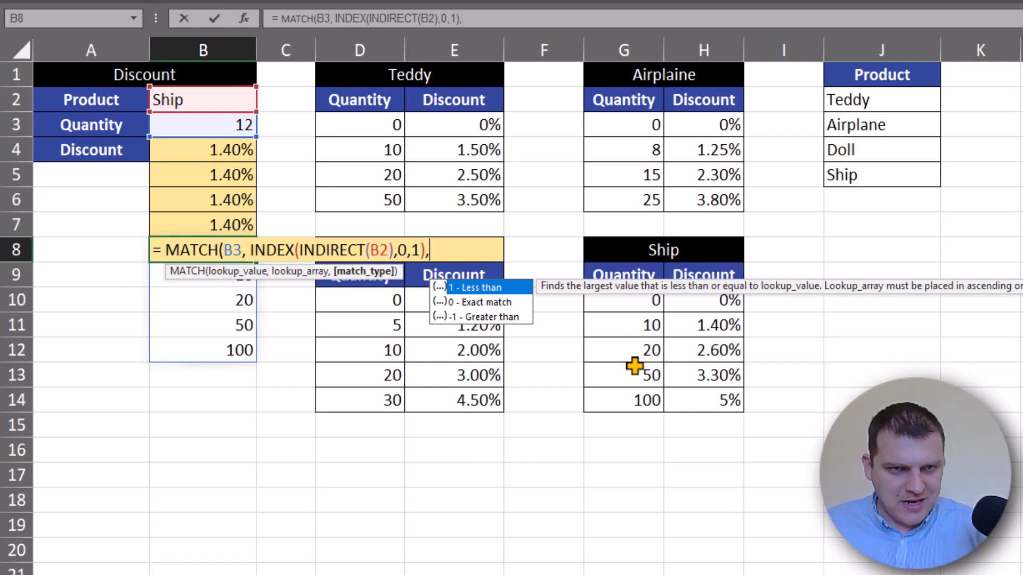
type("1")
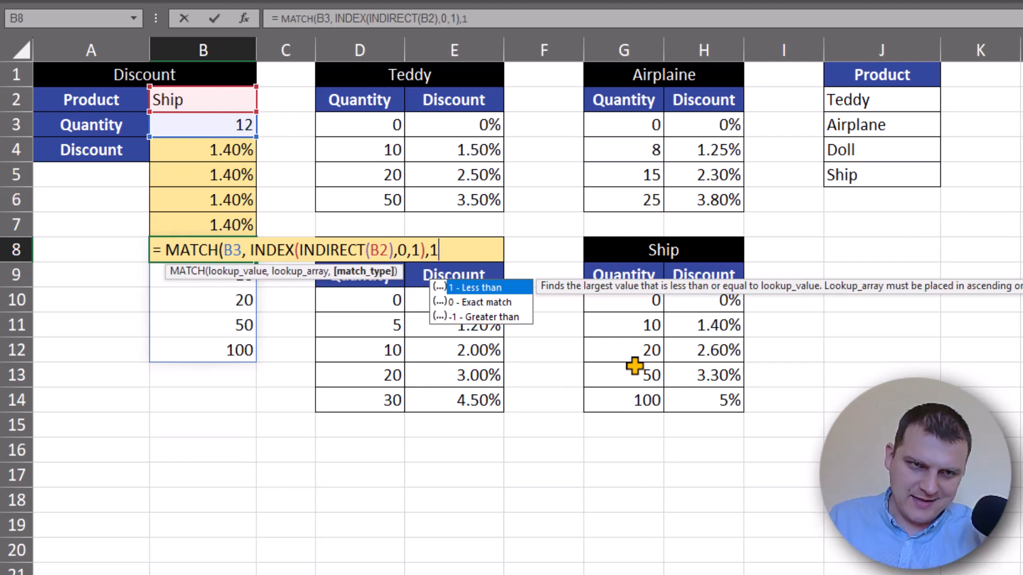
type(")")
key("Return")
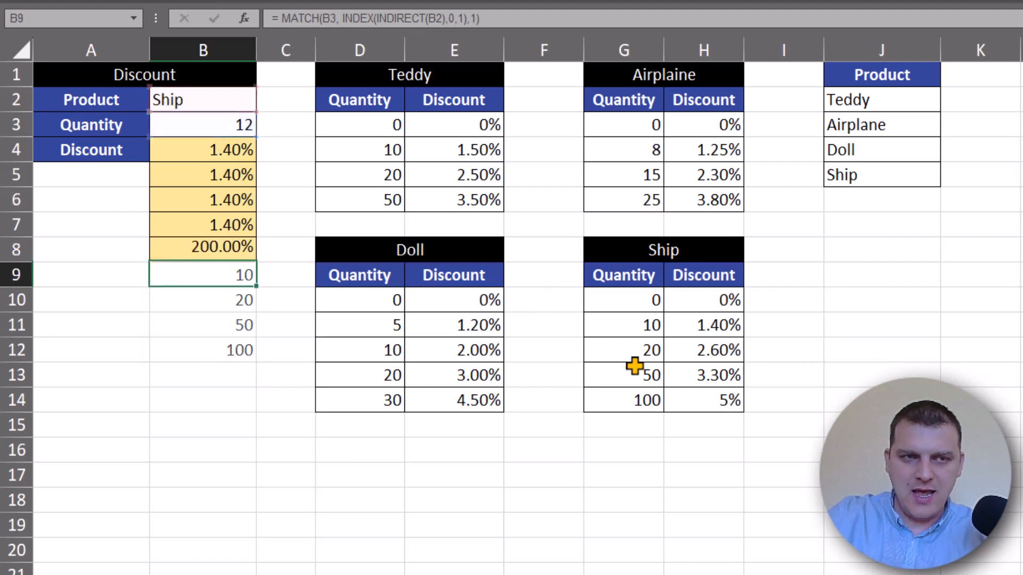
- Compare the MATCH result in B8 with the selected product and quantity and the 10 and 20 rows of the Ship table
left_click(244, 251)
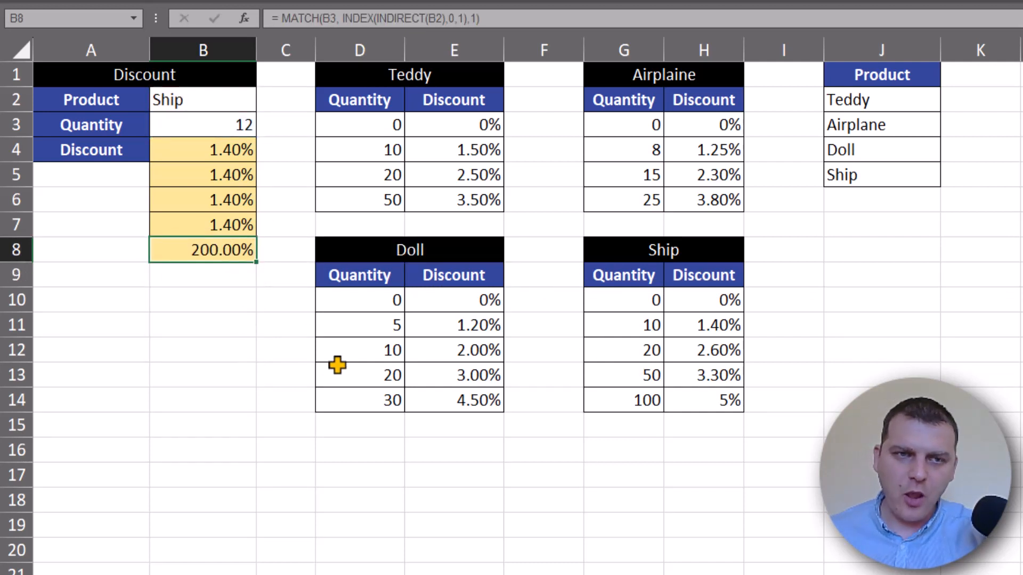
left_click(219, 124)
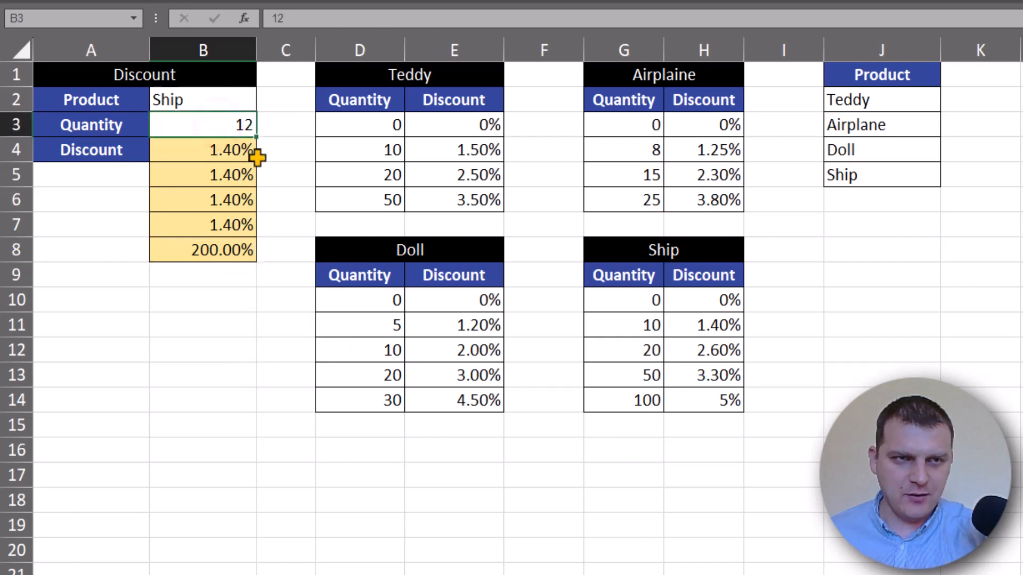
left_click(211, 102)
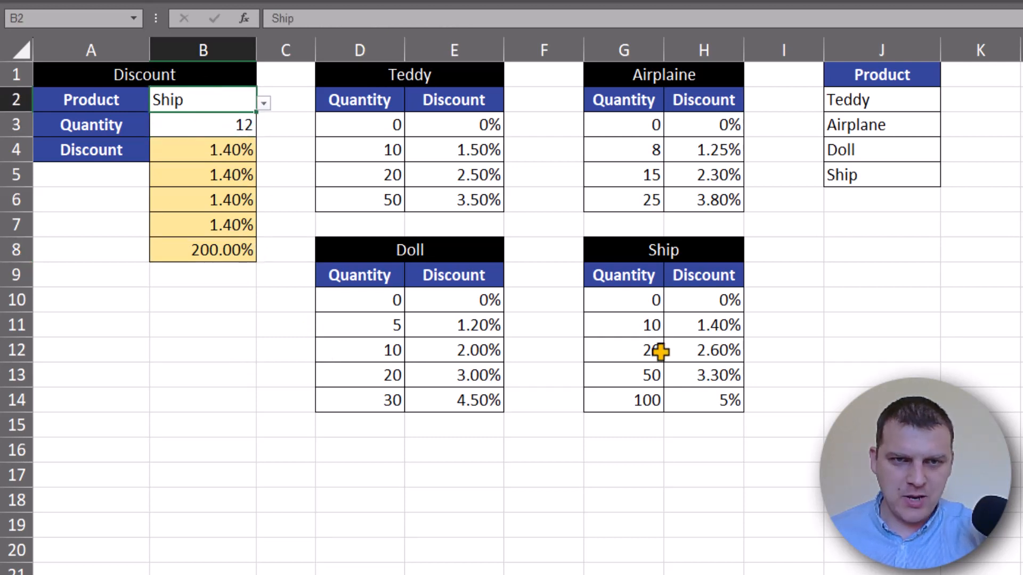
left_click(647, 323)
left_click_drag(651, 327, 715, 327)
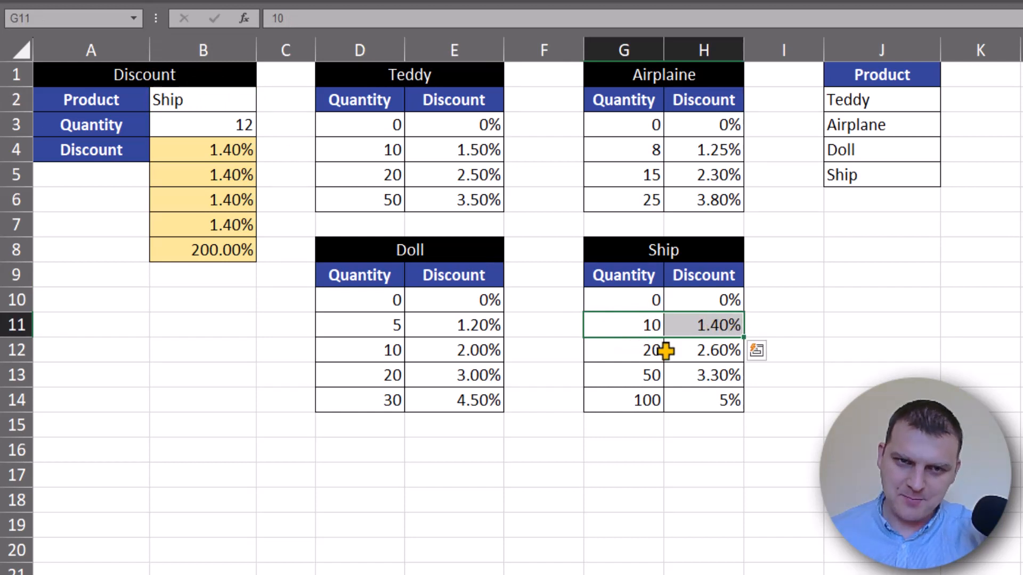
left_click_drag(624, 349, 707, 350)
left_click_drag(651, 330, 718, 330)
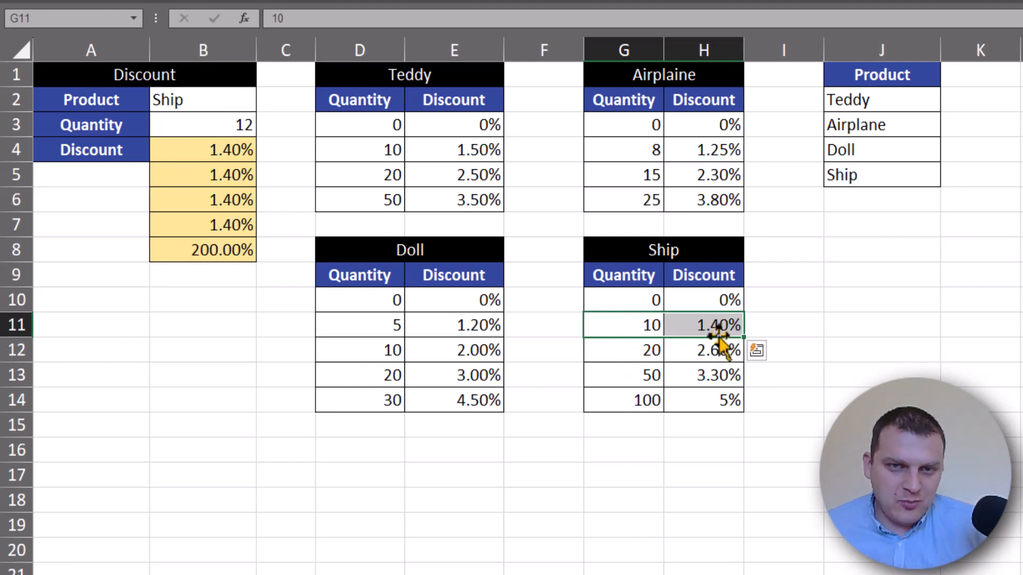
left_click(711, 325)
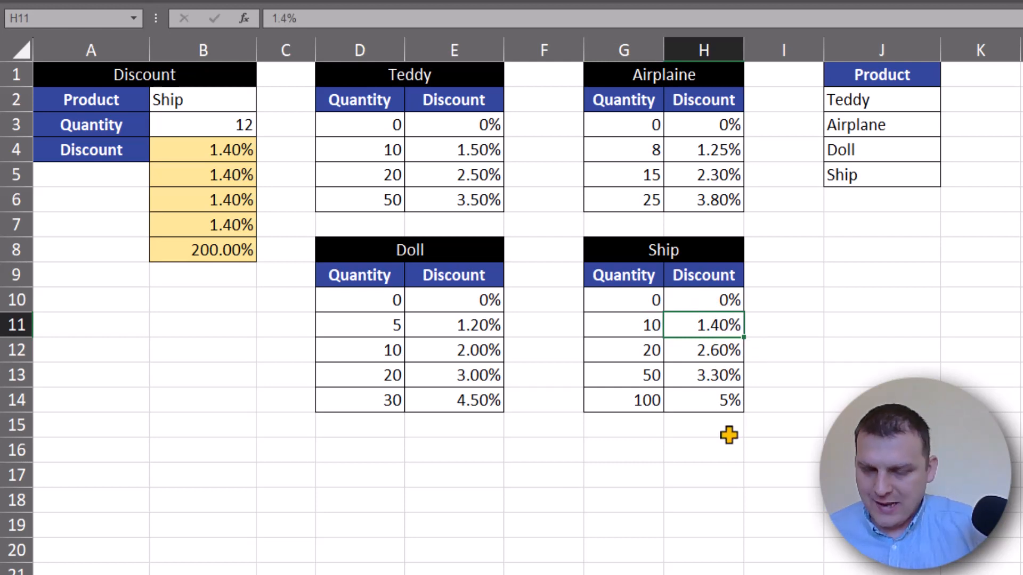
- Copy the lookup array INDEX(INDIRECT(B2),0,1) within the B8 formula and insert the copy before MATCH
left_click(205, 253)
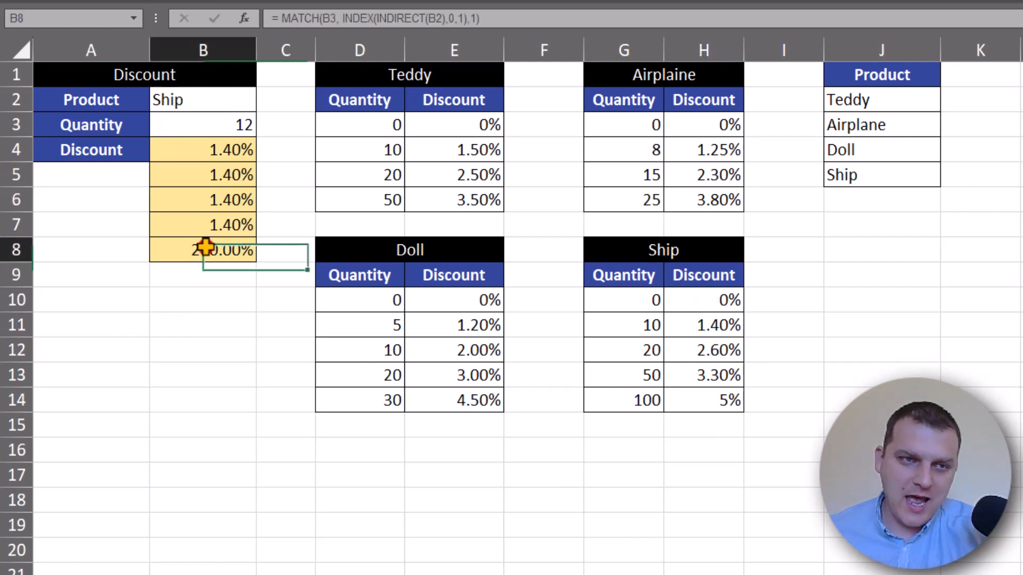
double_click(195, 252)
left_click(165, 249)
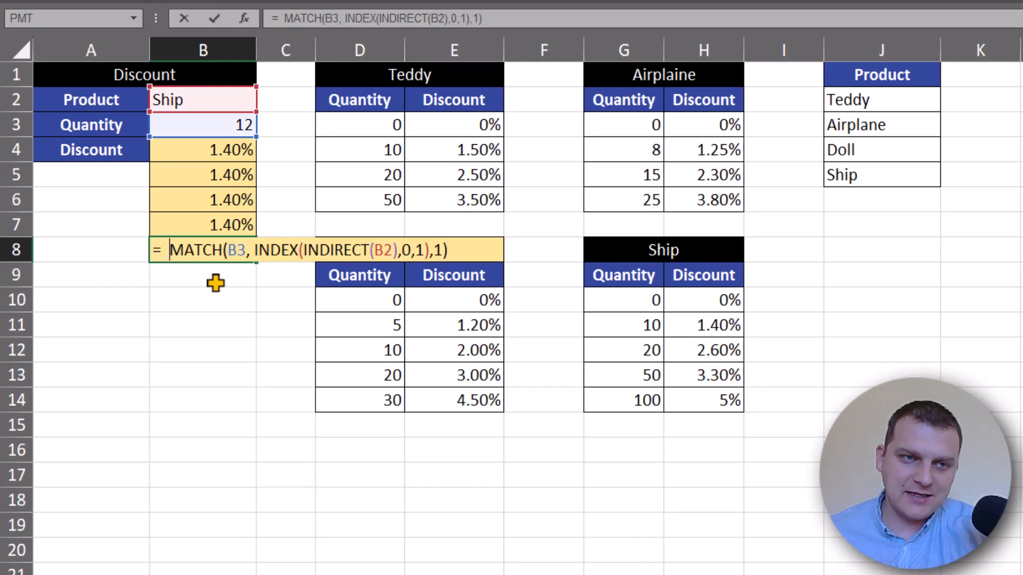
left_click(160, 251)
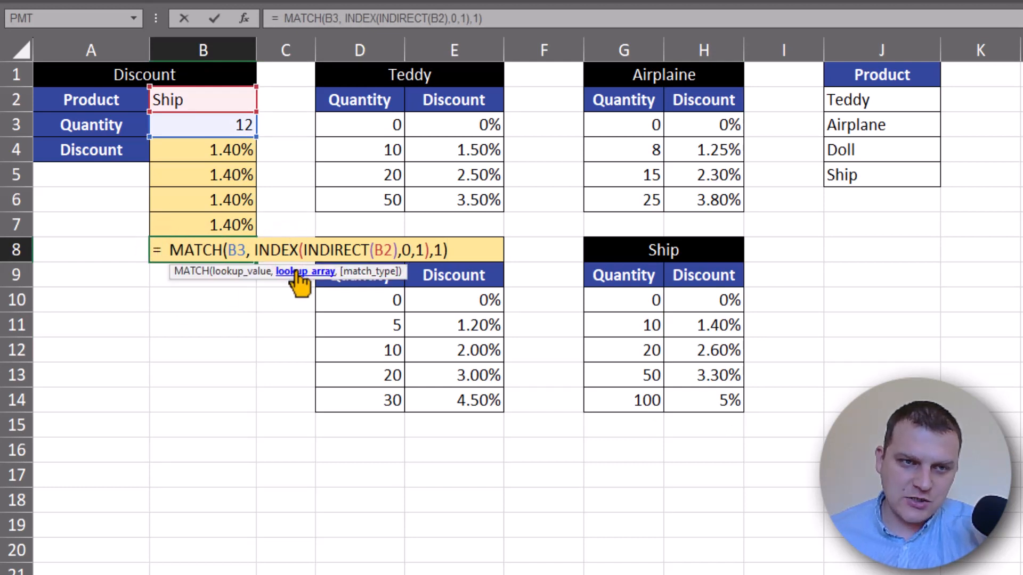
left_click(295, 272)
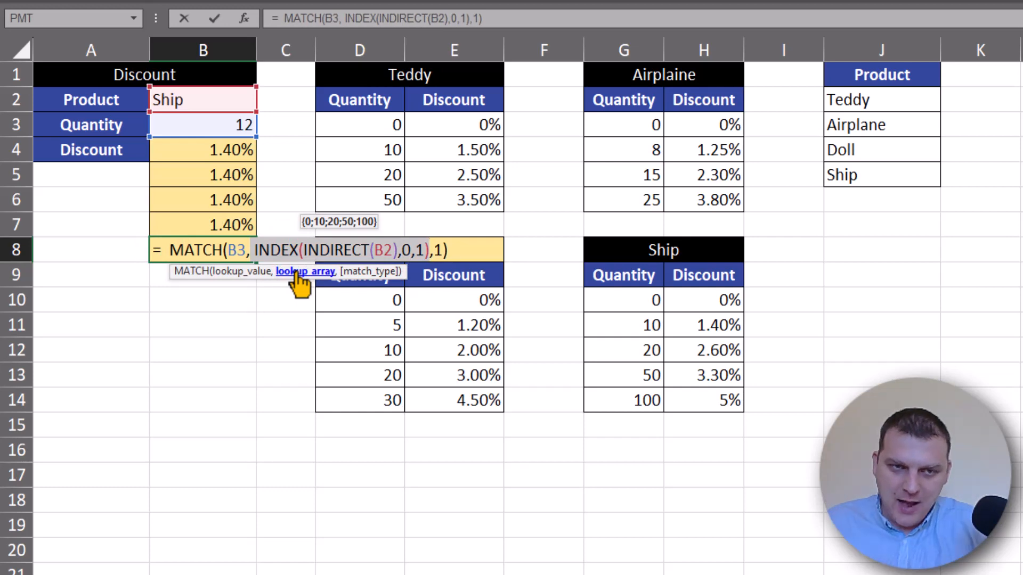
key("ctrl+c")
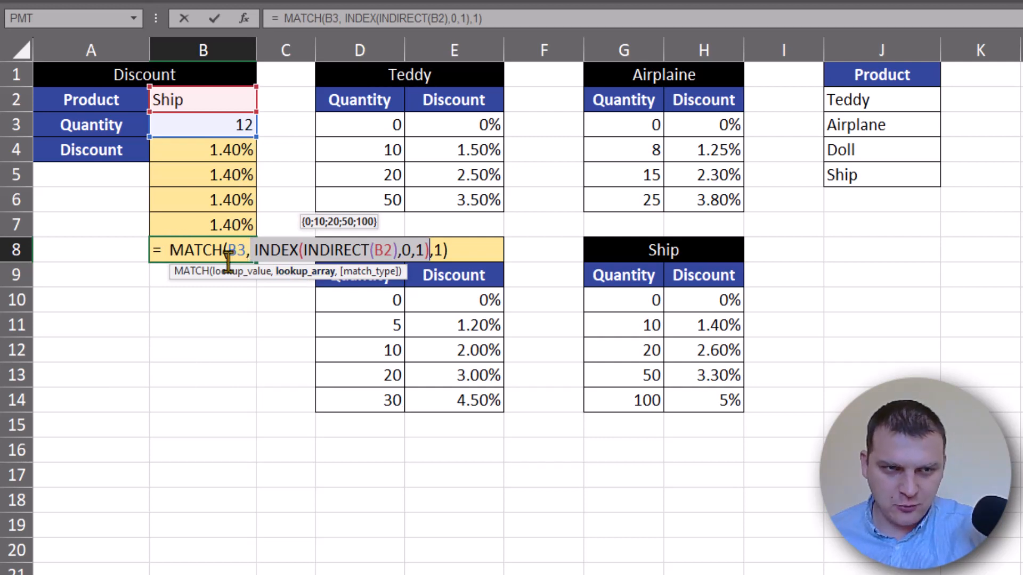
left_click(160, 249)
key("ctrl+v")
- Set the column number of the copied INDEX to 2 and separate it from MATCH with a comma
left_click(335, 250)
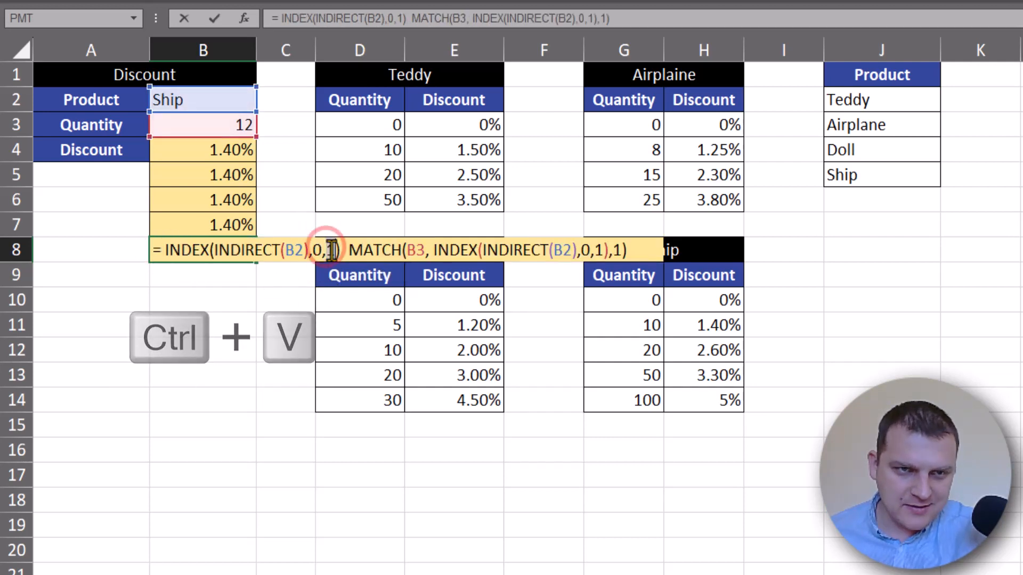
key("BackSpace")
type("2")
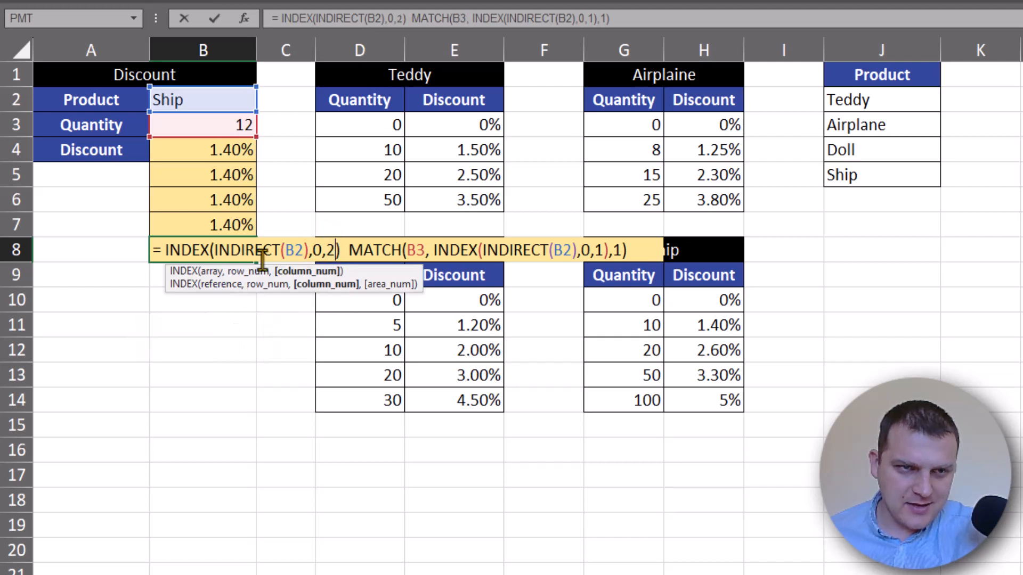
left_click(343, 252)
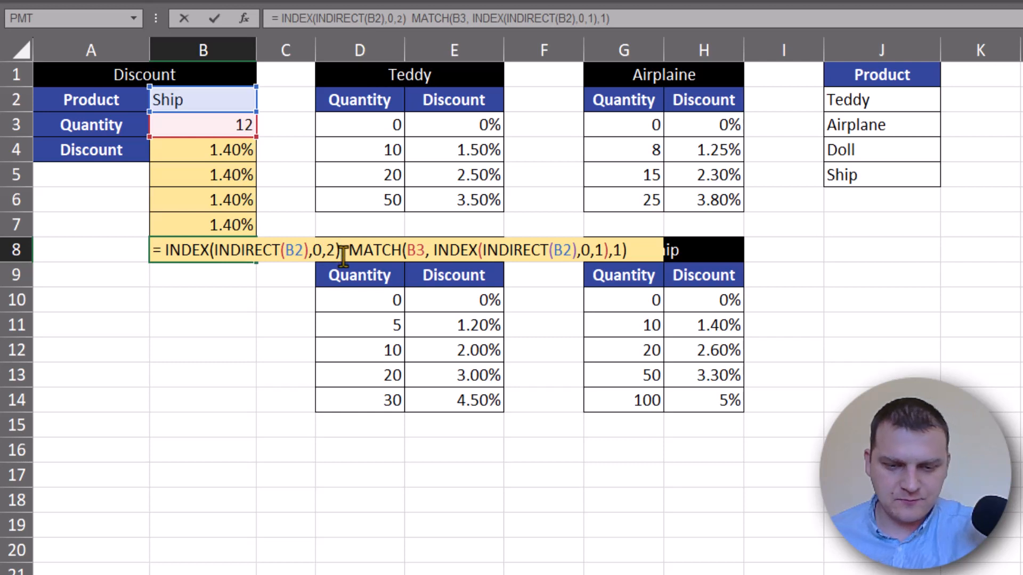
type(",")
- Check the first INDEX expression in B8 and add an outer INDEX function in front of it, using it as the array
left_click(229, 250)
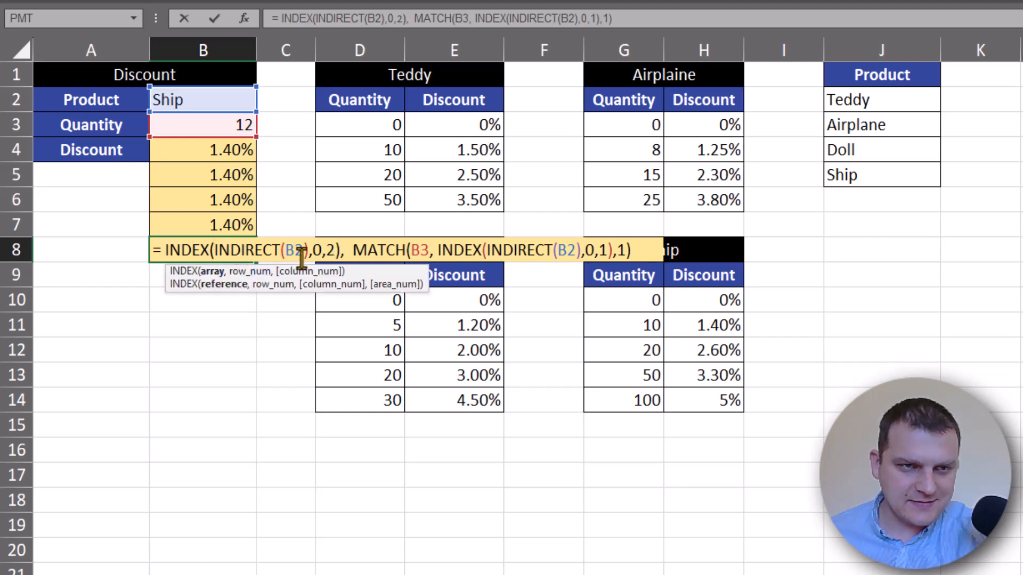
left_click_drag(167, 250, 336, 250)
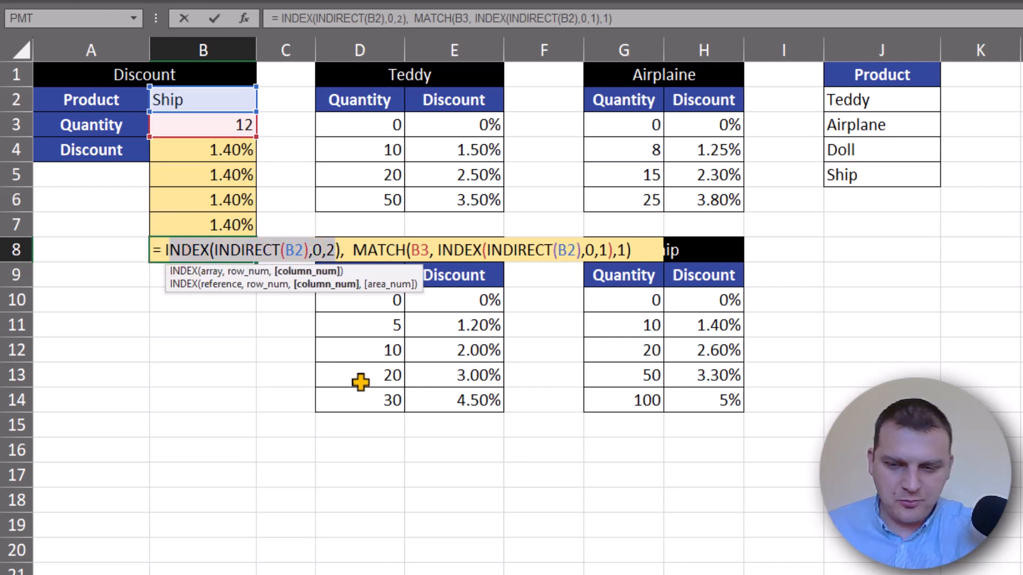
key("shift+Right")
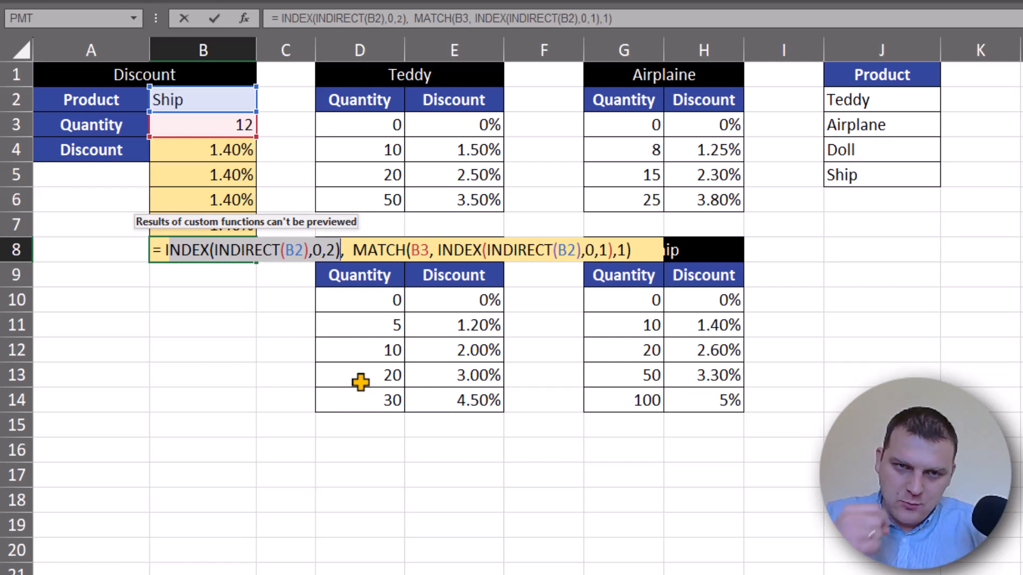
left_click(164, 250)
type("ind")
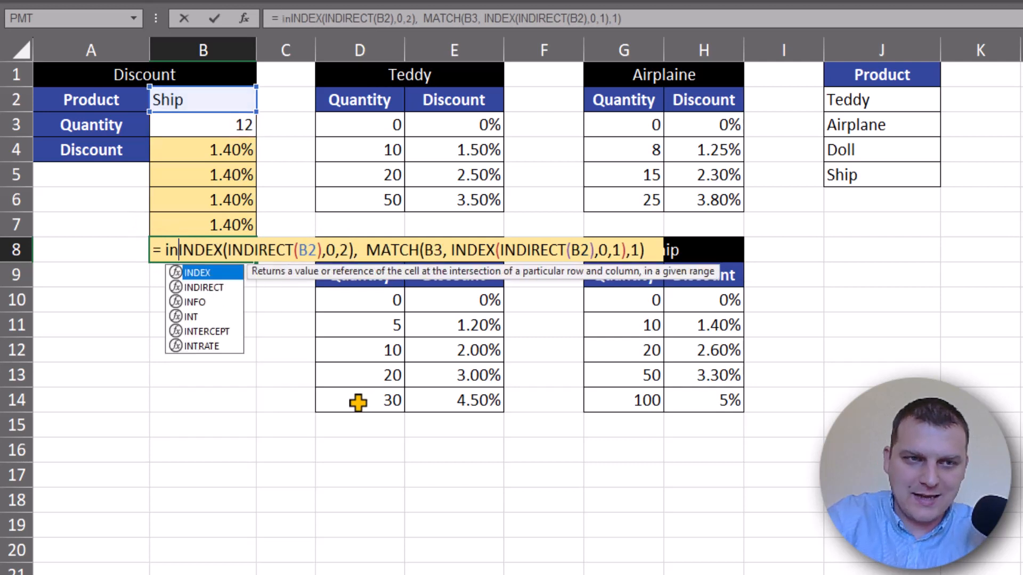
key("Tab")
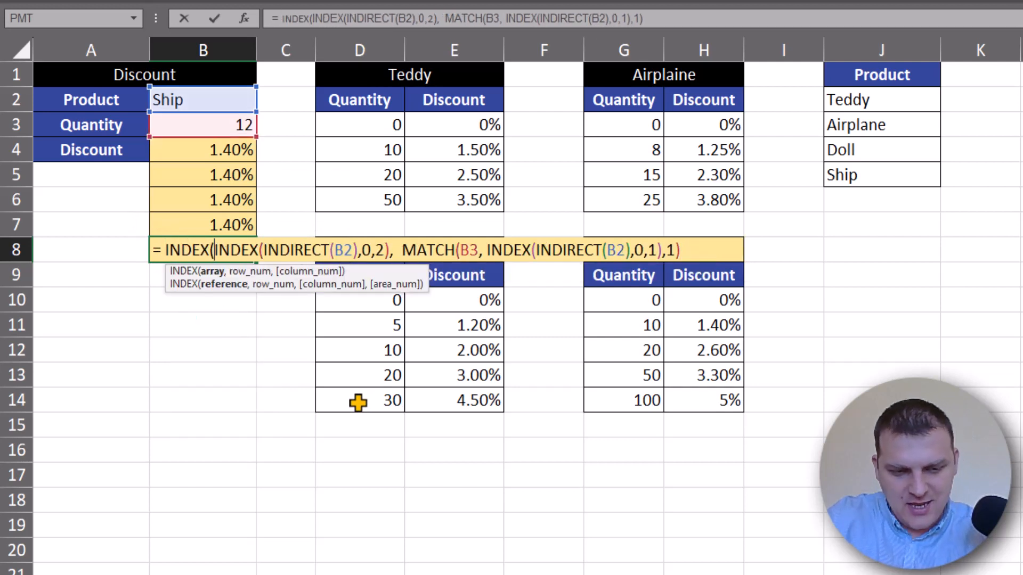
- Insert line breaks in the B8 formula so the outer INDEX, the inner INDEX and MATCH each start a line
key("alt+Return")
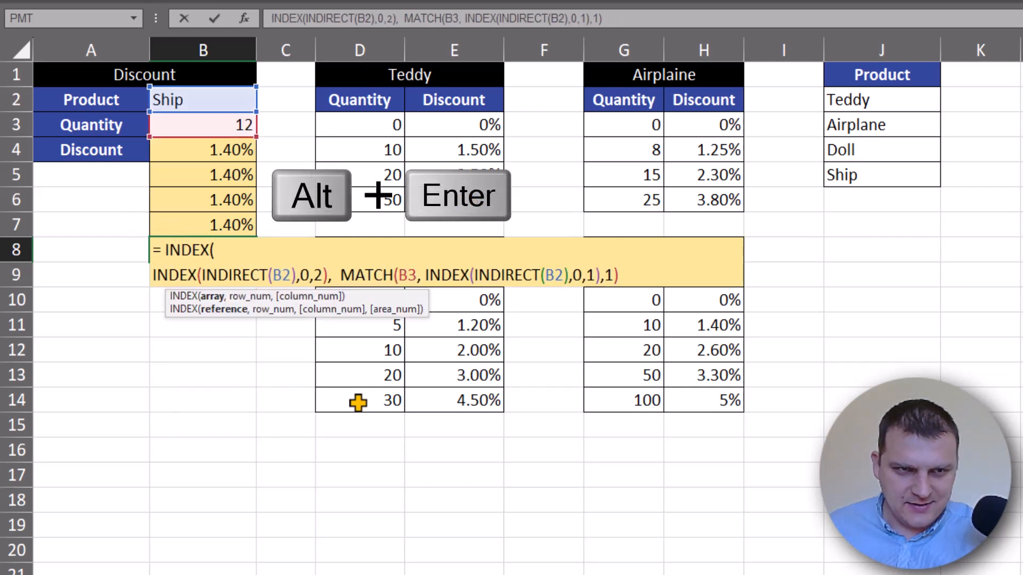
left_click(338, 274)
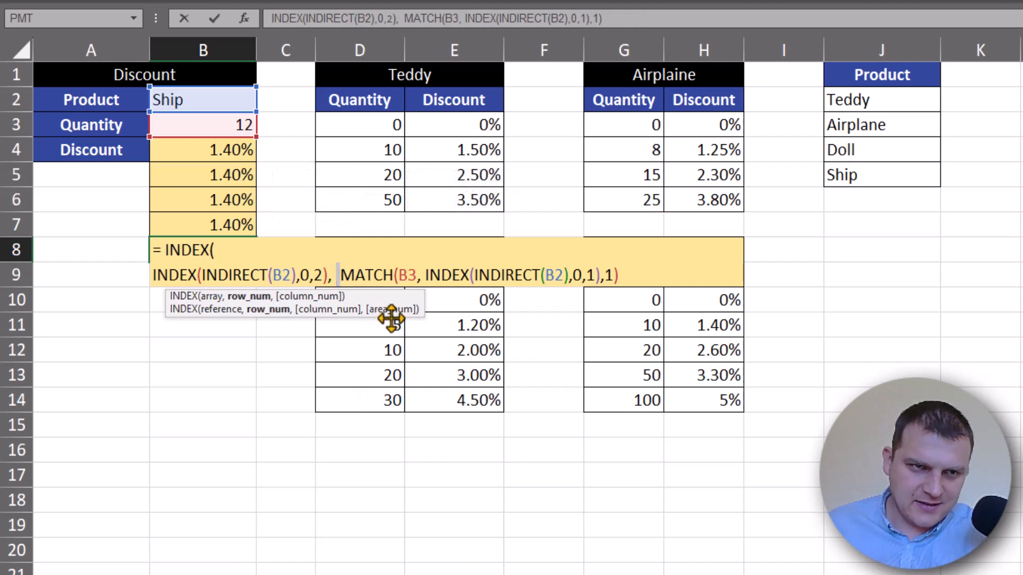
key("alt+Return")
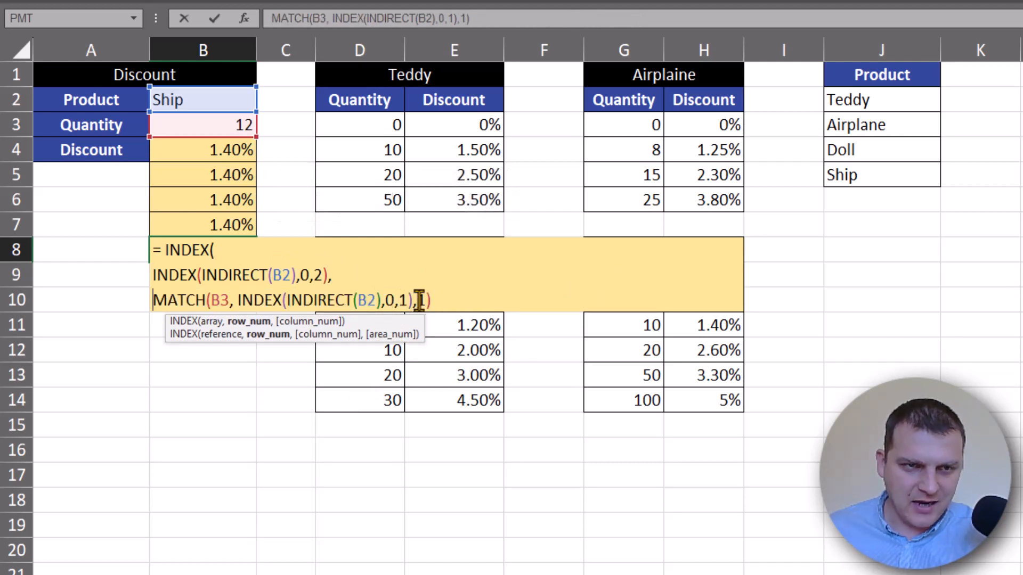
left_click(234, 254)
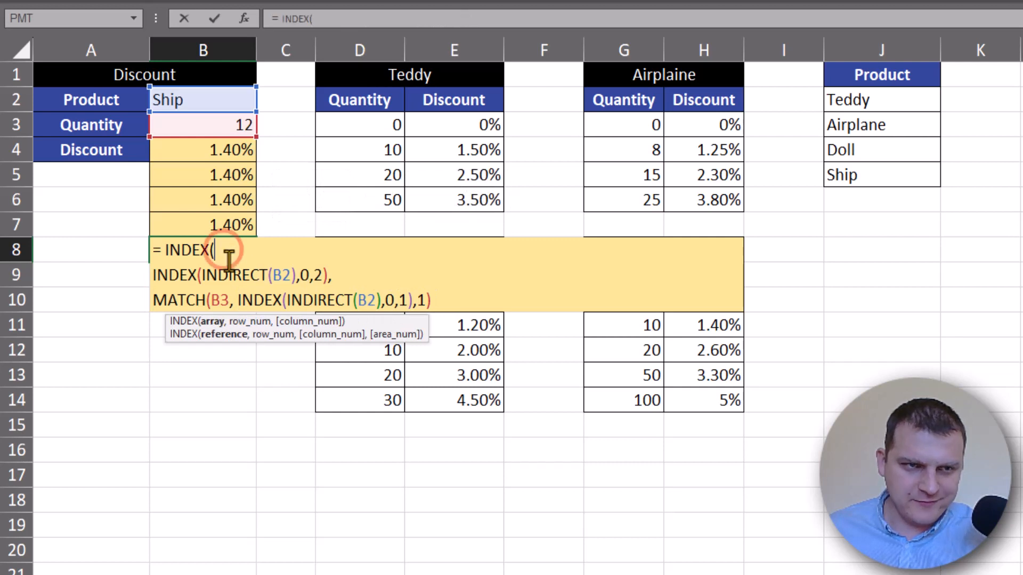
left_click(169, 253)
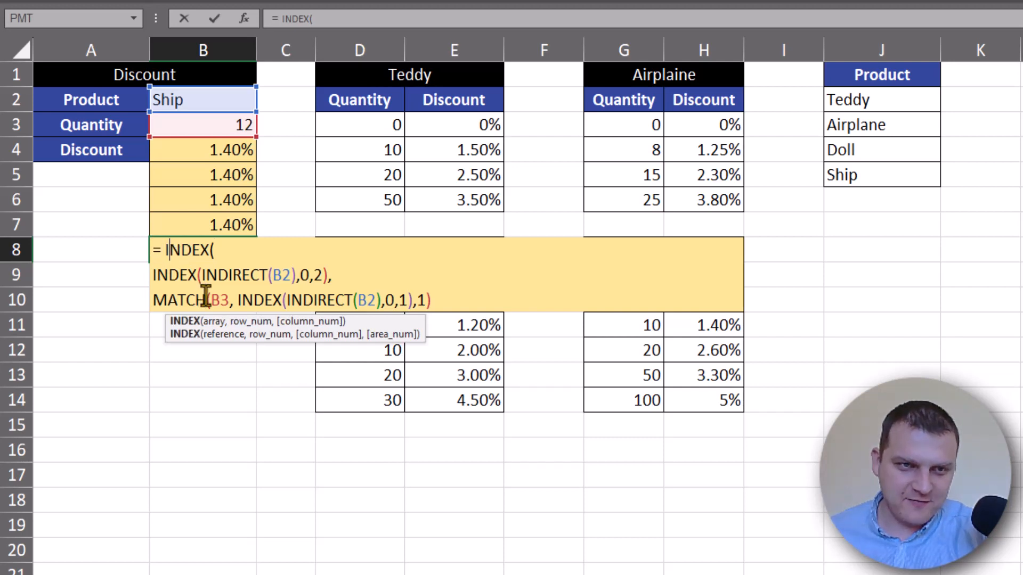
- Inspect the array arguments of the inner and outer INDEX functions in the B8 formula
left_click(204, 273)
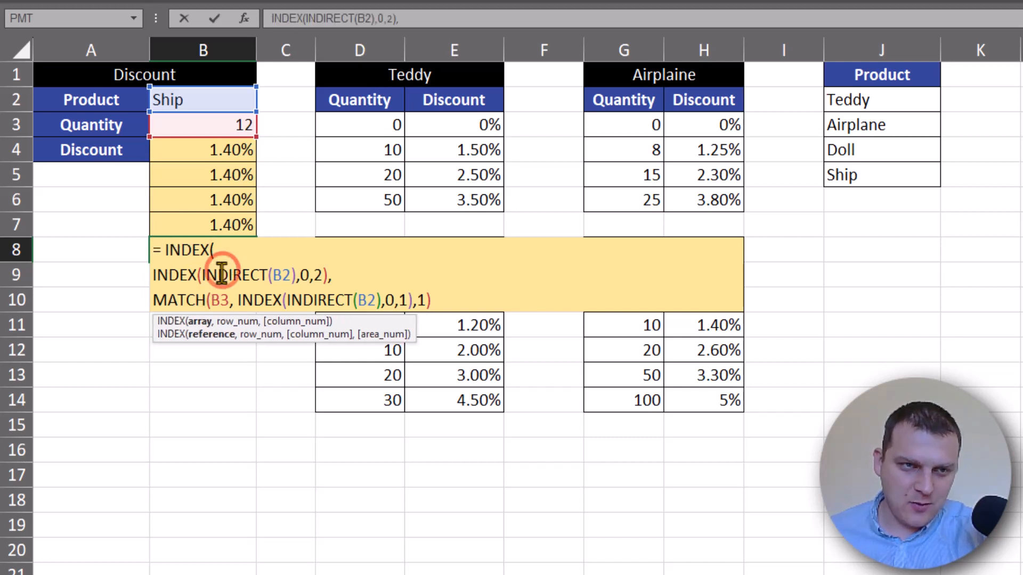
left_click(200, 322)
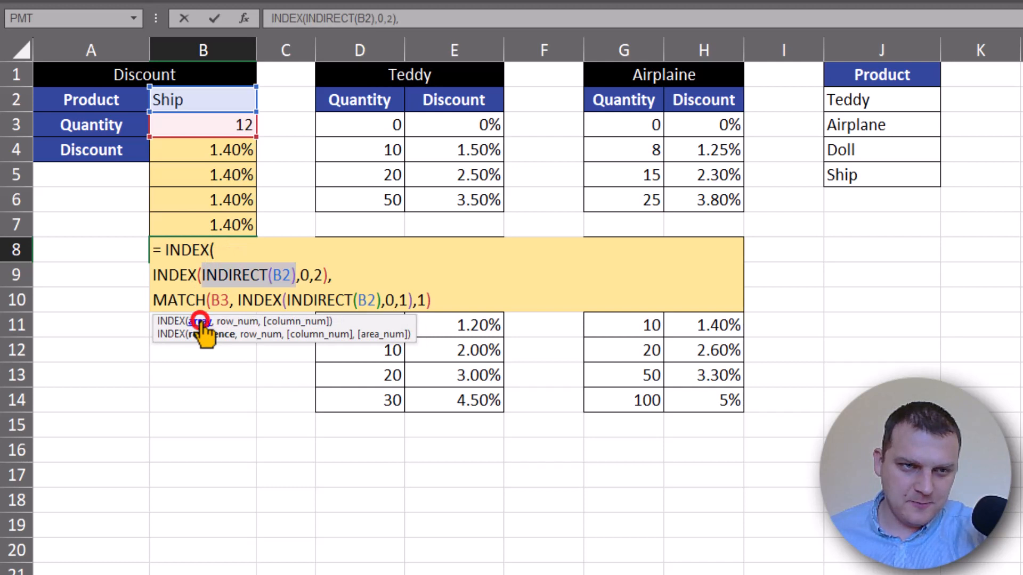
left_click(185, 273)
left_click(213, 321)
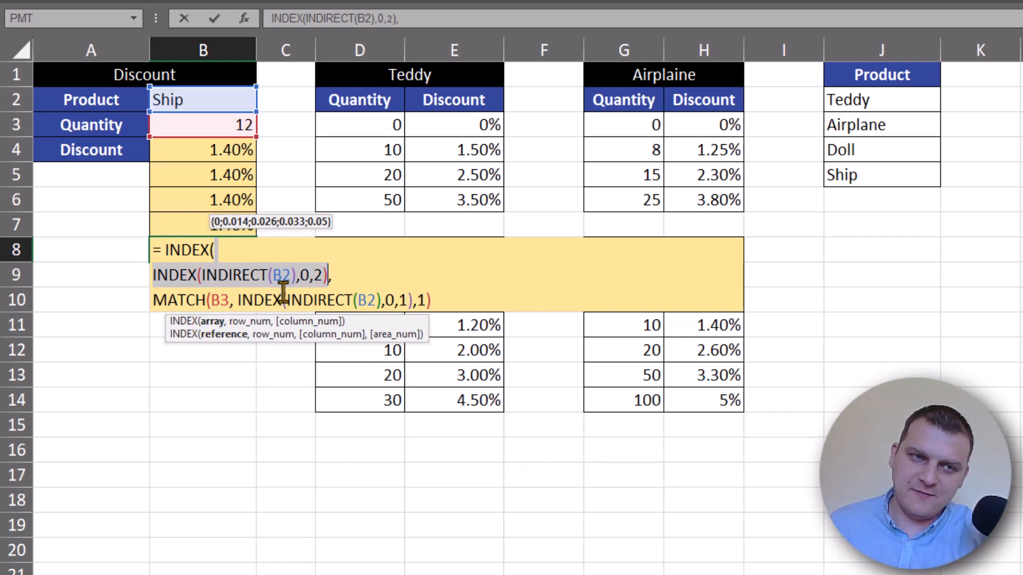
left_click(324, 275)
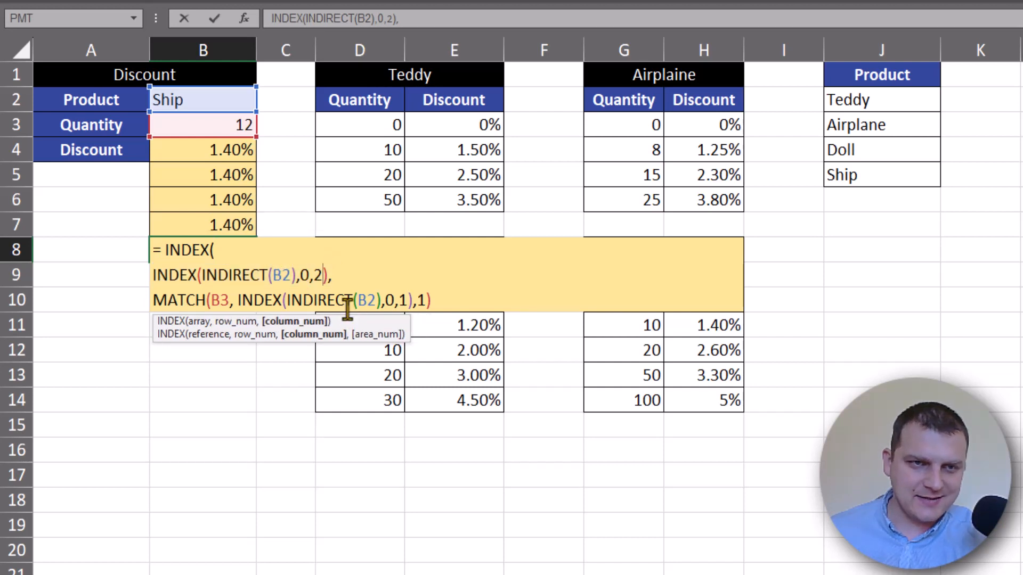
- Check the MATCH expression used as the outer INDEX row number in B8 and add the closing parenthesis for the outer INDEX
left_click(284, 297)
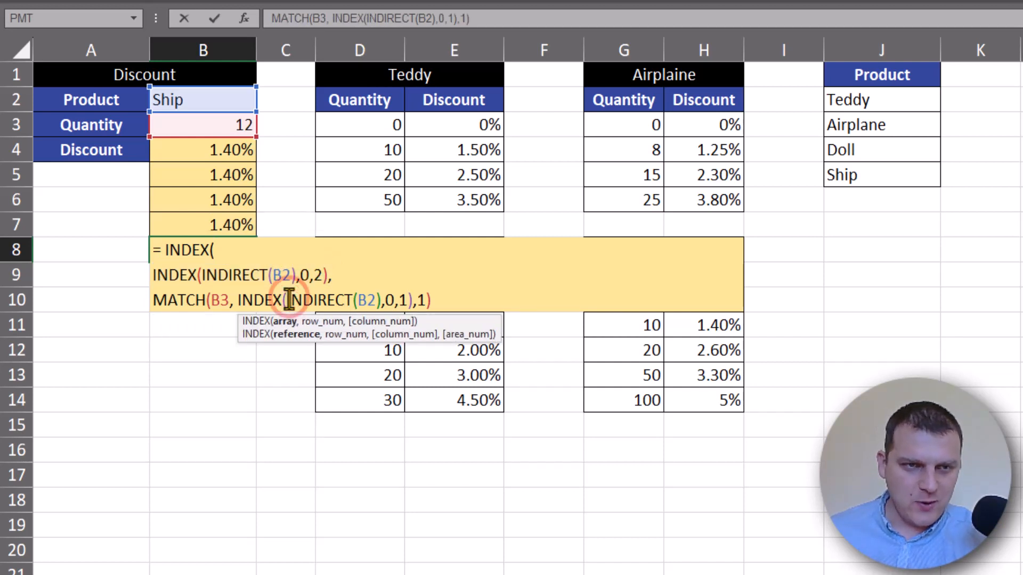
left_click(183, 297)
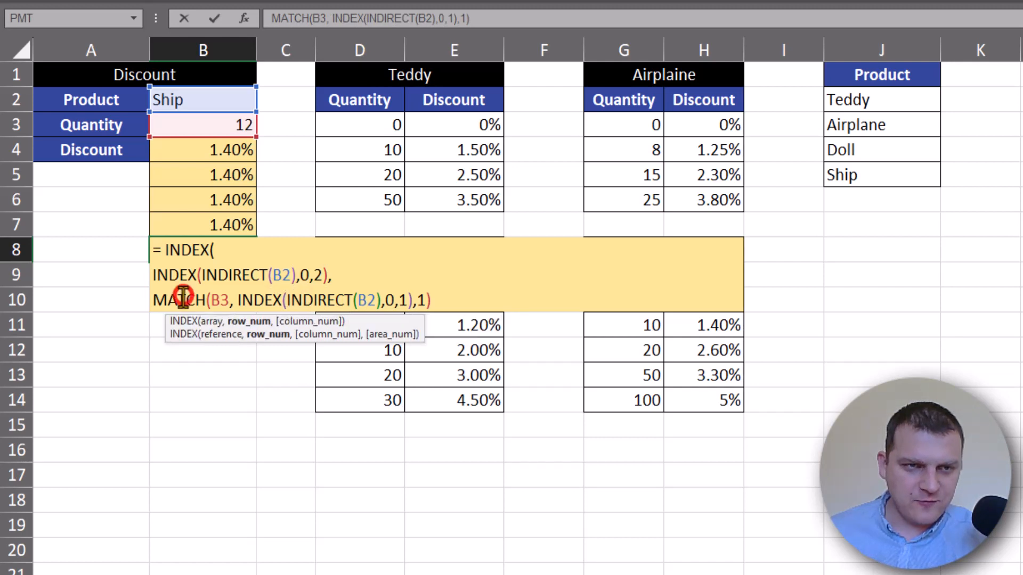
left_click(242, 321)
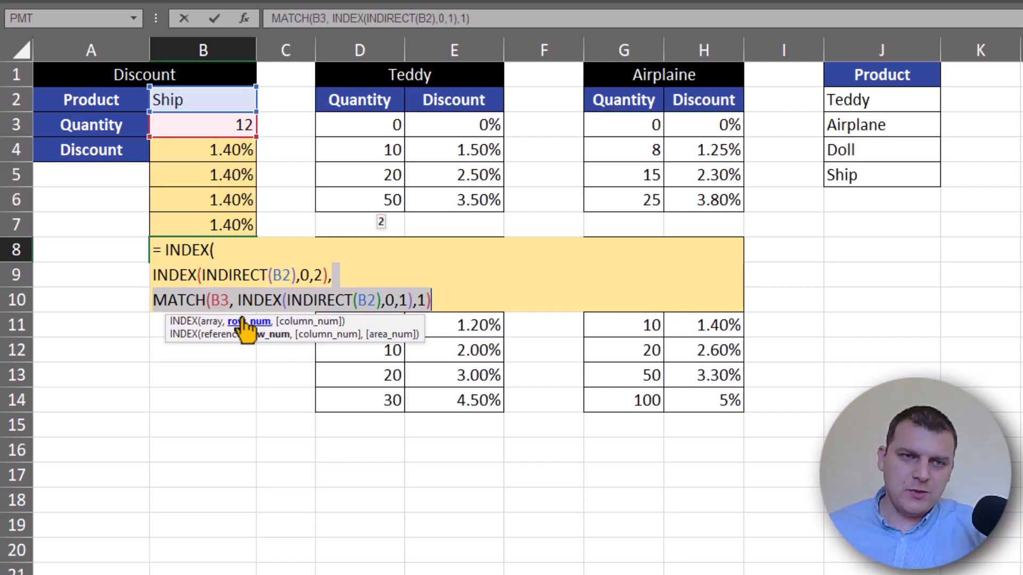
left_click(429, 300)
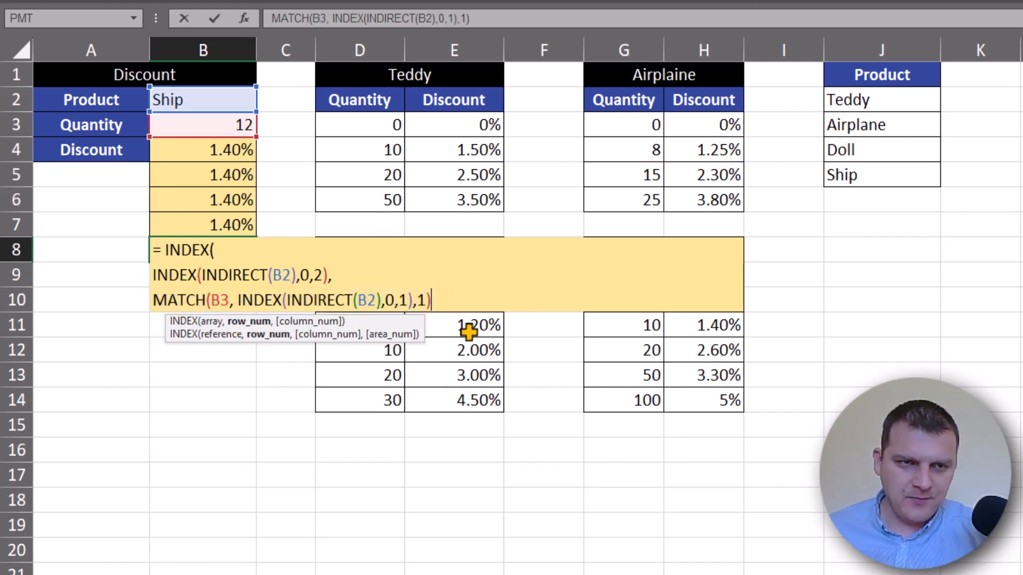
type(")")
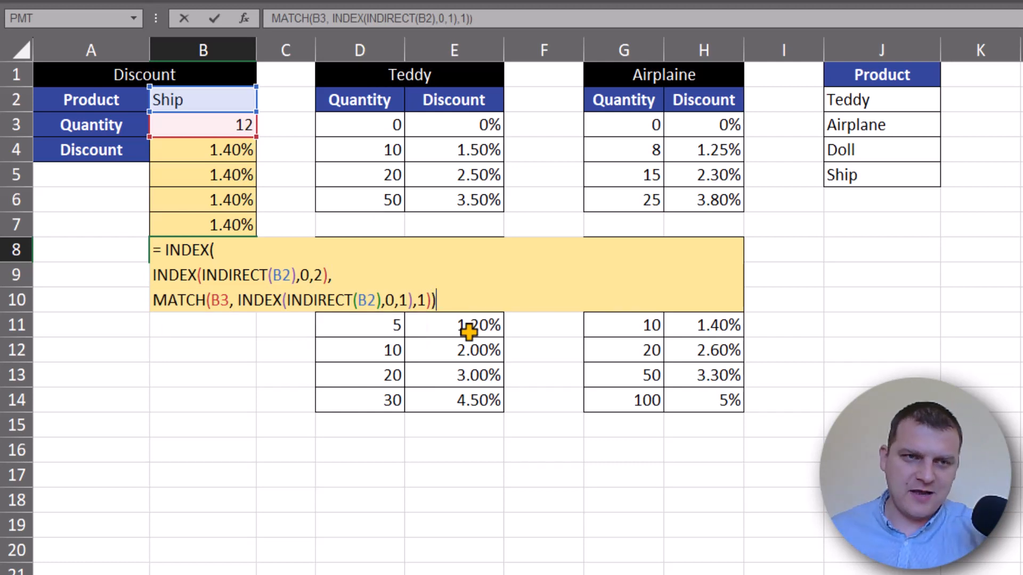
- Review the lookup array and the row number argument in the B8 formula, and enter the completed formula
left_click(271, 300)
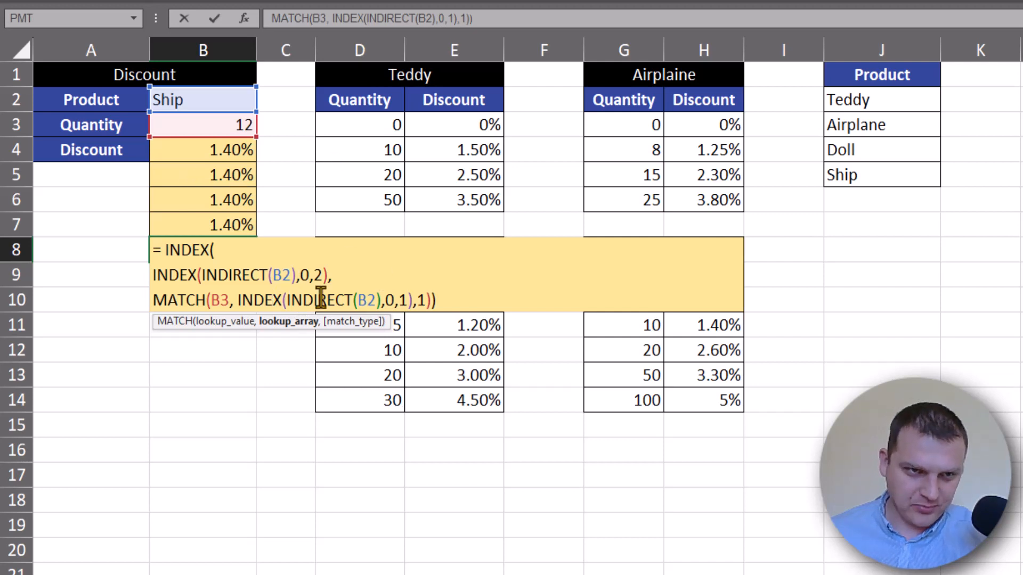
left_click(241, 301)
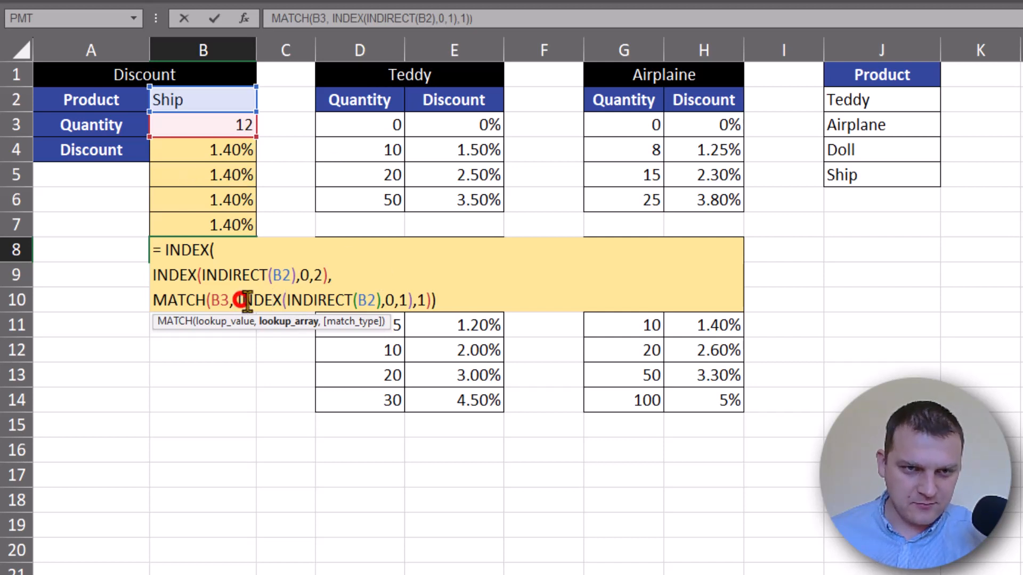
left_click_drag(246, 300, 408, 301)
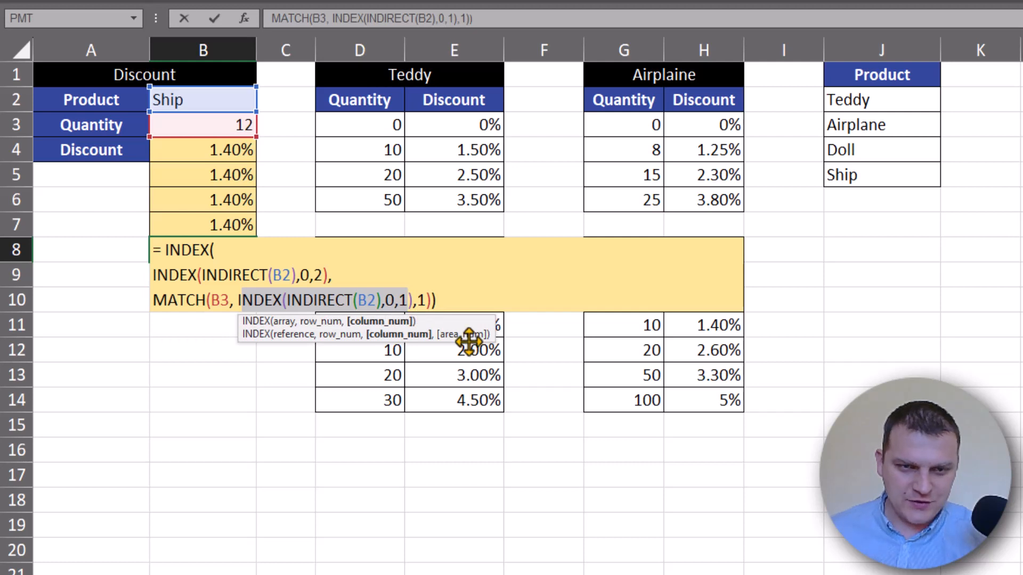
key("shift+Right")
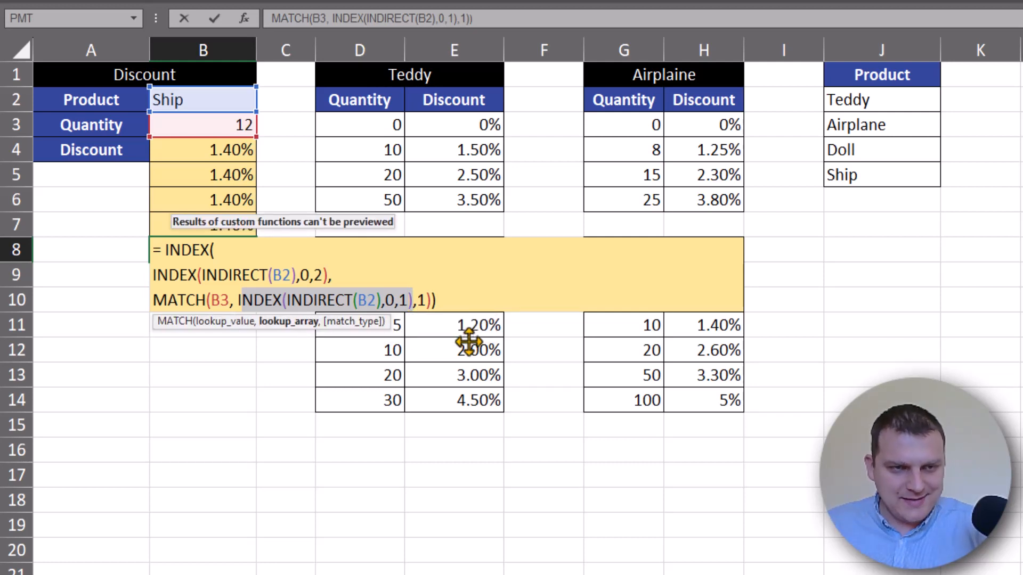
left_click(186, 300)
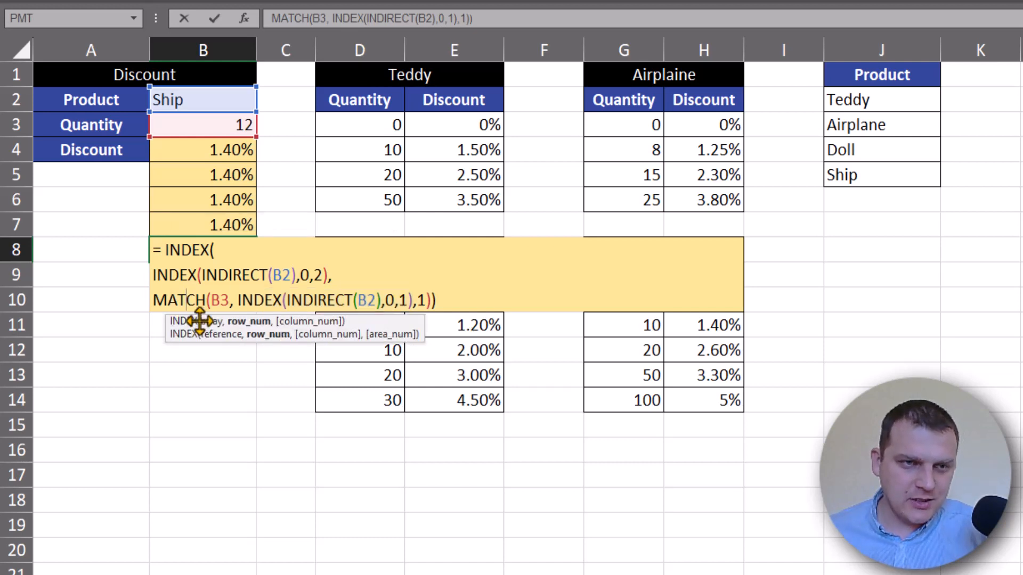
left_click(249, 321)
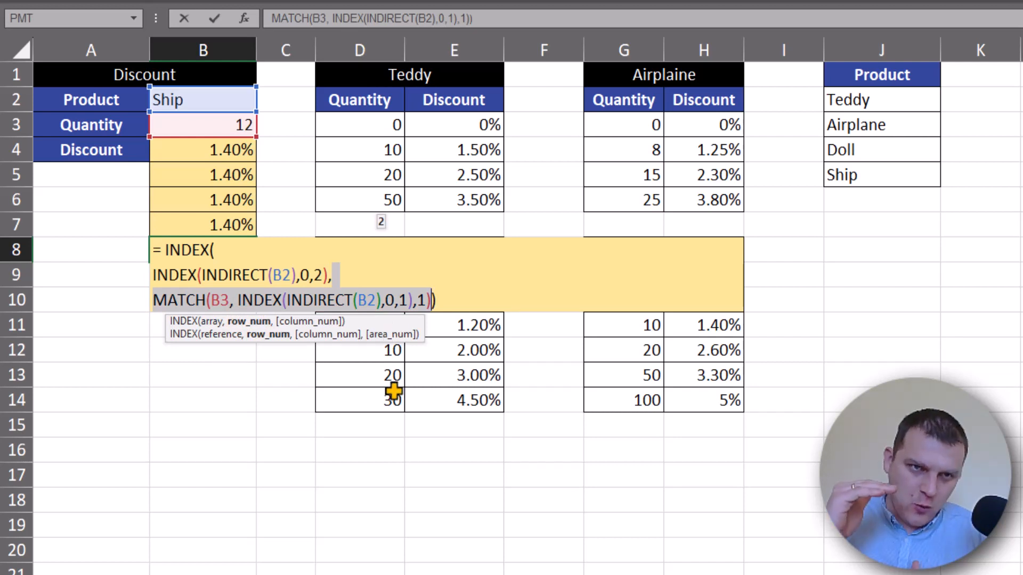
left_click(440, 300)
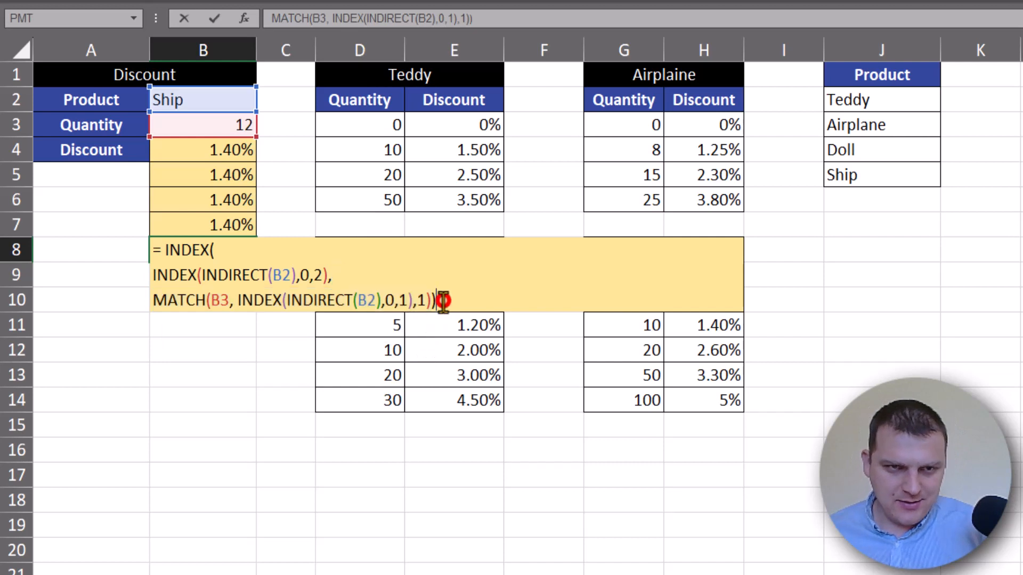
key("Return")
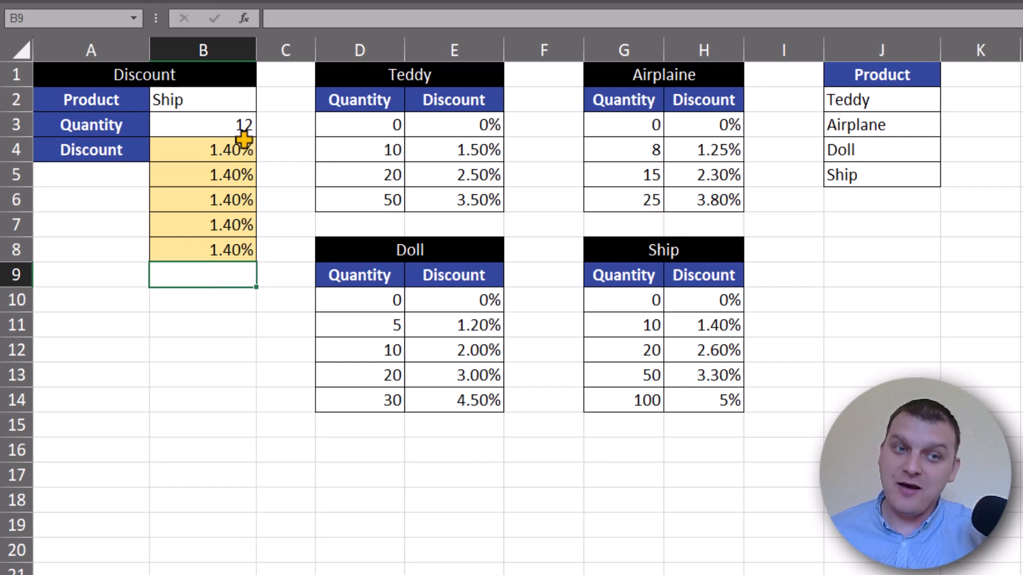
- Test the discount formulas by choosing Airplane and then Doll as the product in B2
left_click(230, 99)
left_click(263, 103)
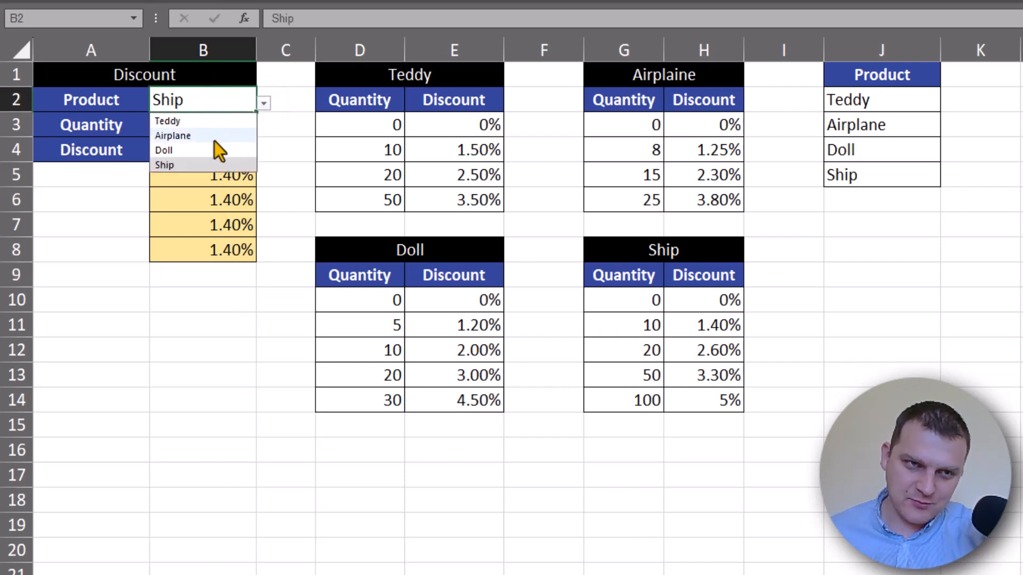
left_click(213, 134)
left_click(264, 103)
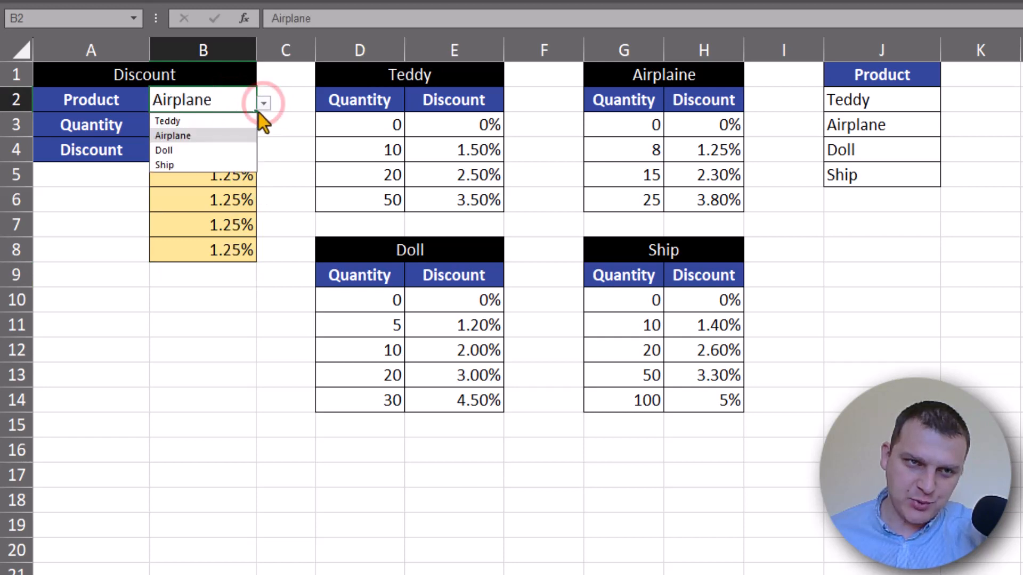
left_click(236, 149)
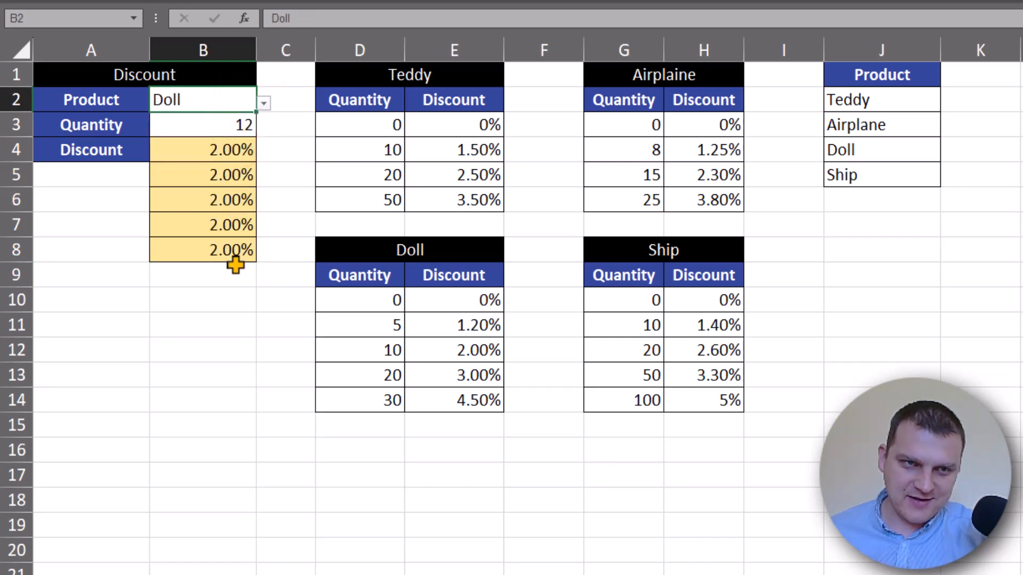
- Test the discount formulas for Doll by setting the quantity in B3 to 24 and then to 33
left_click(235, 129)
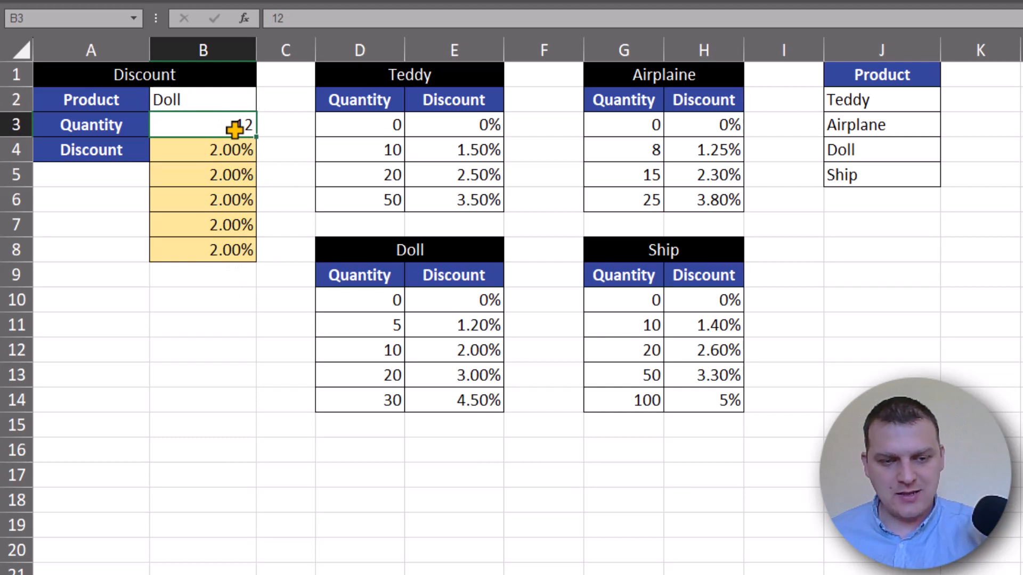
left_click(233, 201)
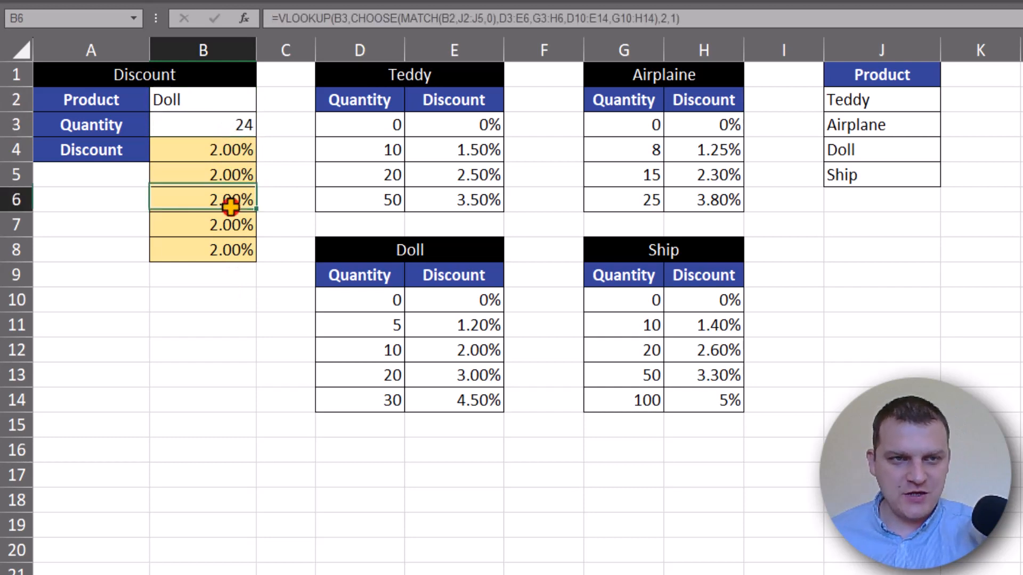
left_click(213, 129)
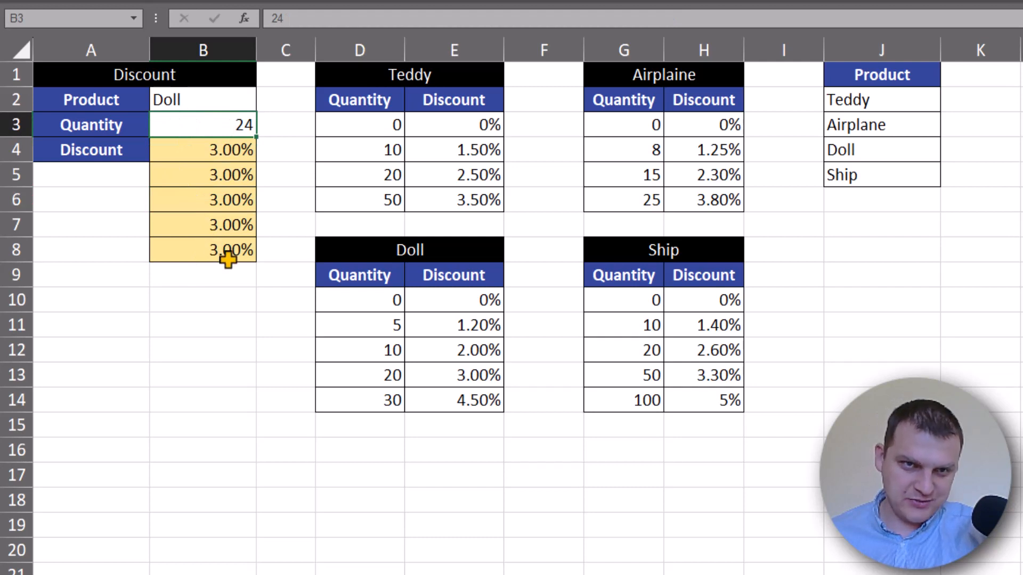
type("33")
left_click(229, 281)
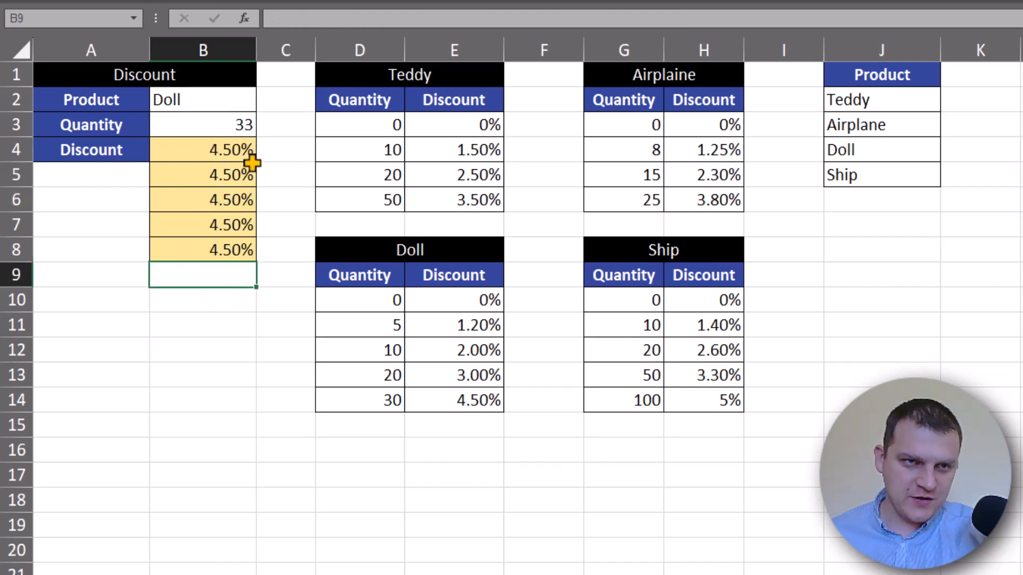
- Change the product in B2 to Airplane
left_click(223, 102)
left_click(263, 104)
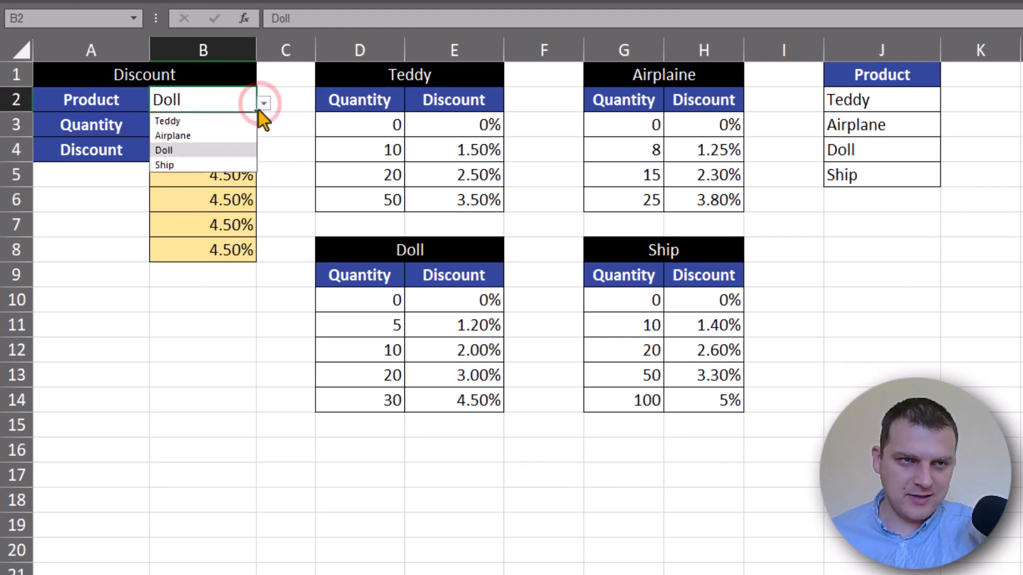
left_click(218, 136)
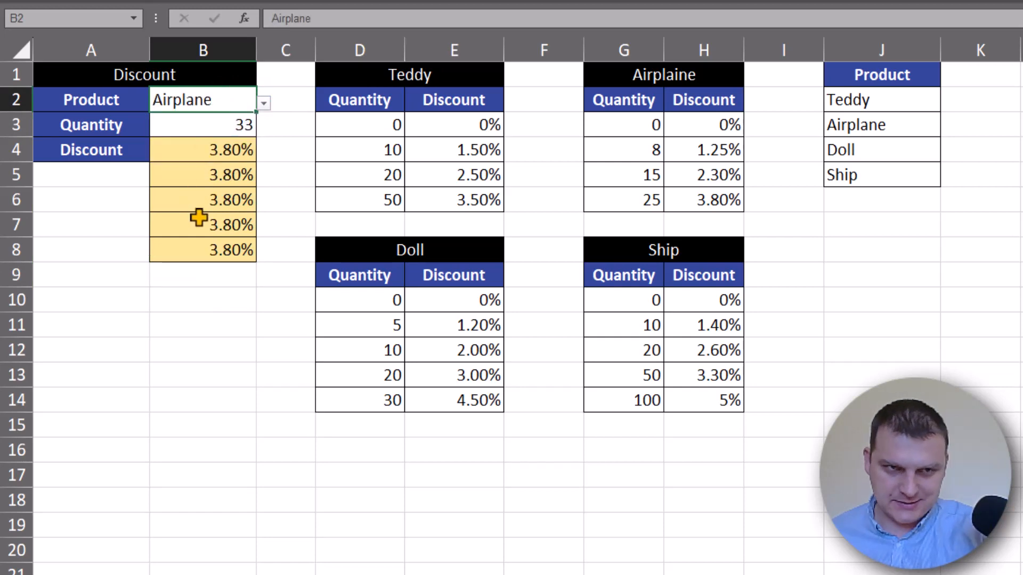
- Review the discount formulas in B4, B5 and B6 one after another without changing them
left_click(220, 154)
double_click(219, 154)
key("Escape")
double_click(215, 173)
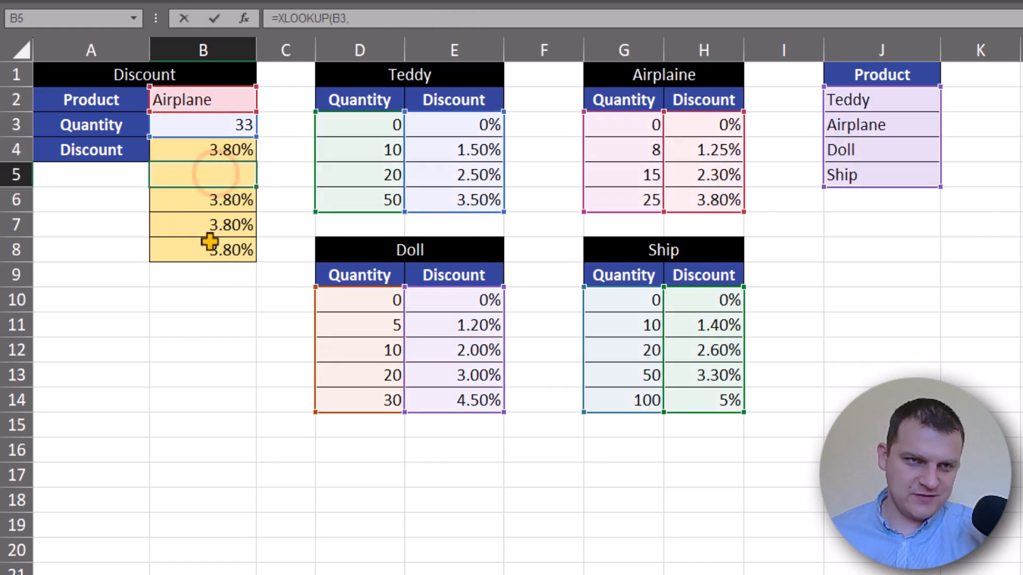
key("Escape")
left_click(205, 201)
double_click(204, 203)
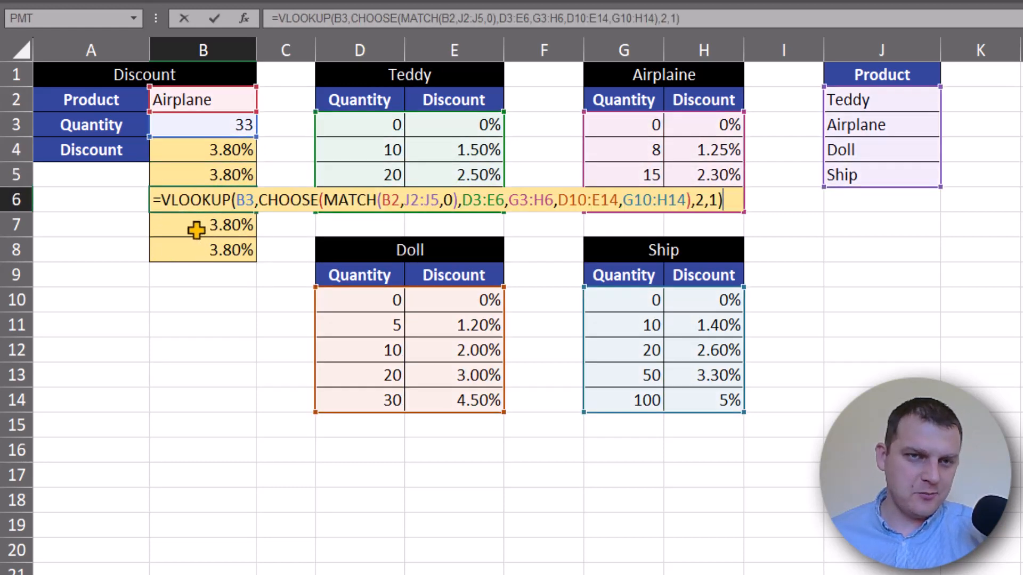
key("Escape")
- Review the formulas in B7 and B8 without changing them, and reopen the VLOOKUP with INDIRECT formula in B7
left_click(201, 223)
double_click(202, 223)
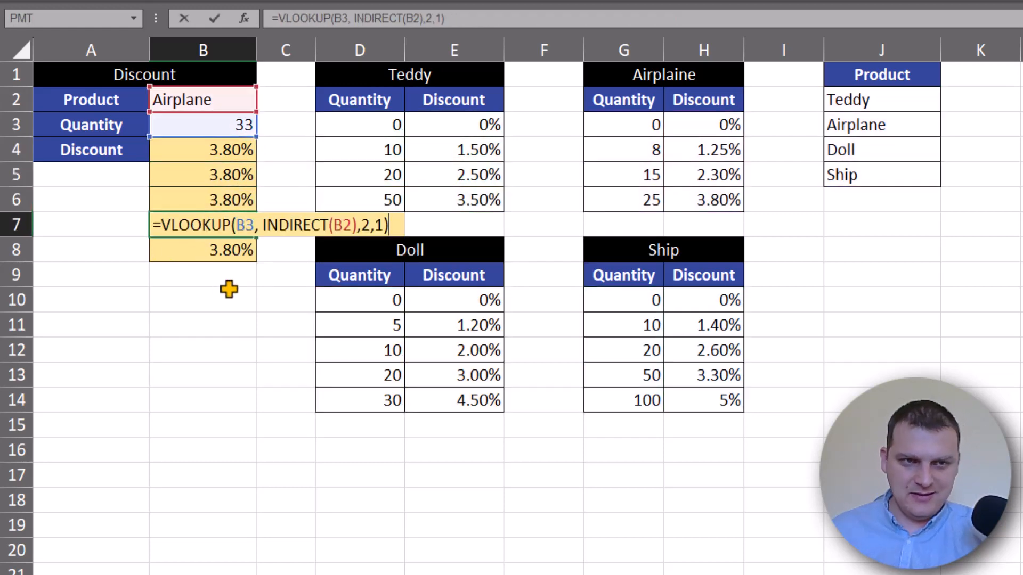
key("Escape")
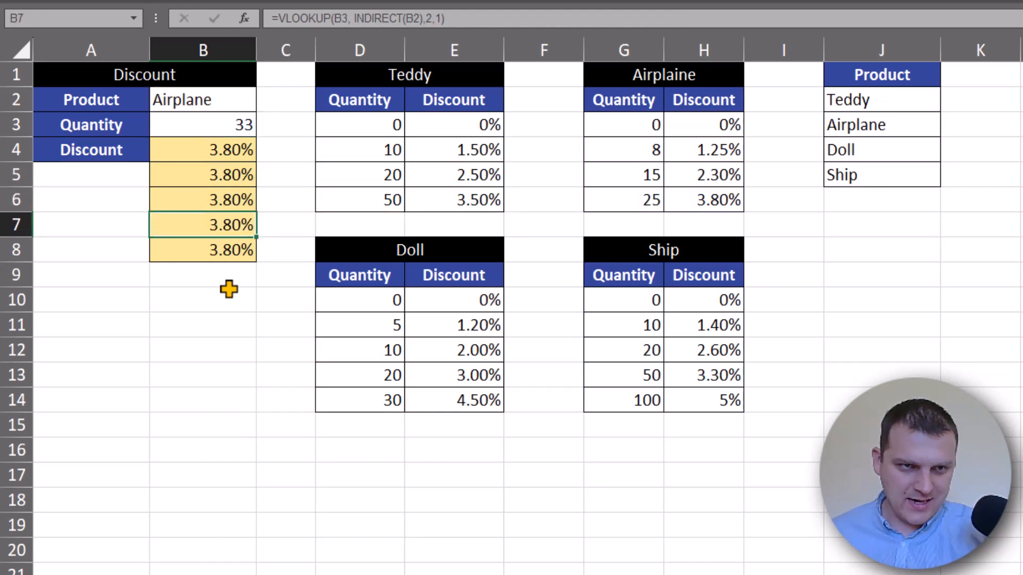
left_click(207, 249)
double_click(208, 249)
key("Escape")
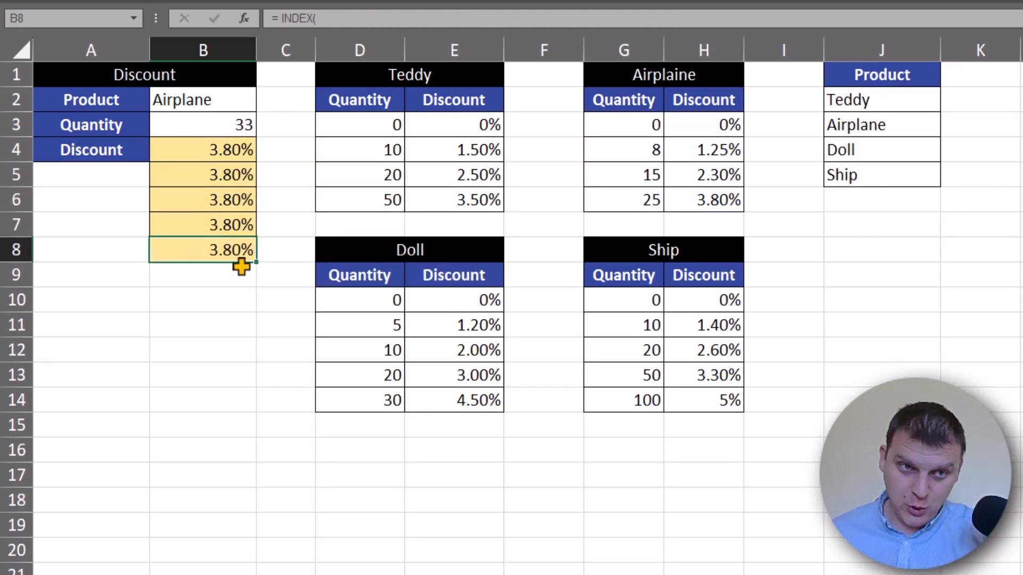
double_click(228, 223)
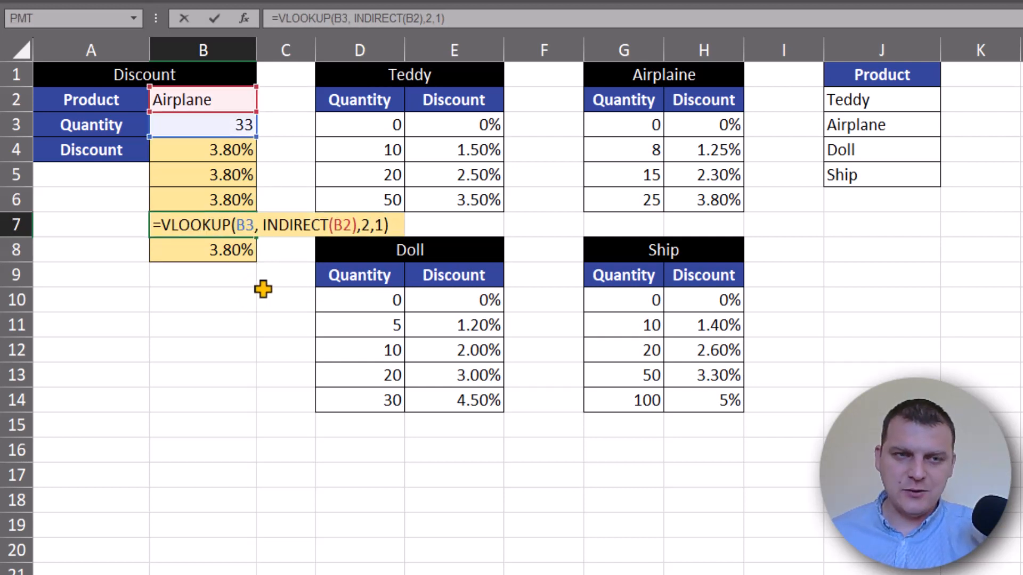